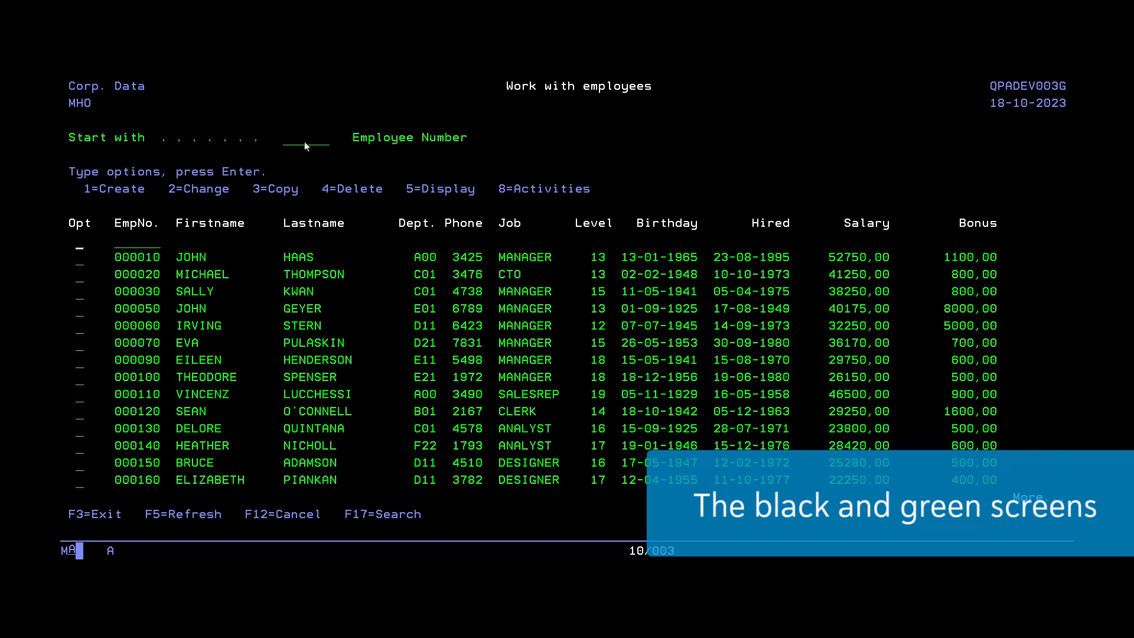
Step: Search the employee list by the employee's first name and open the matching record for changing
{"action": "left_click", "coordinate": [364, 517]}
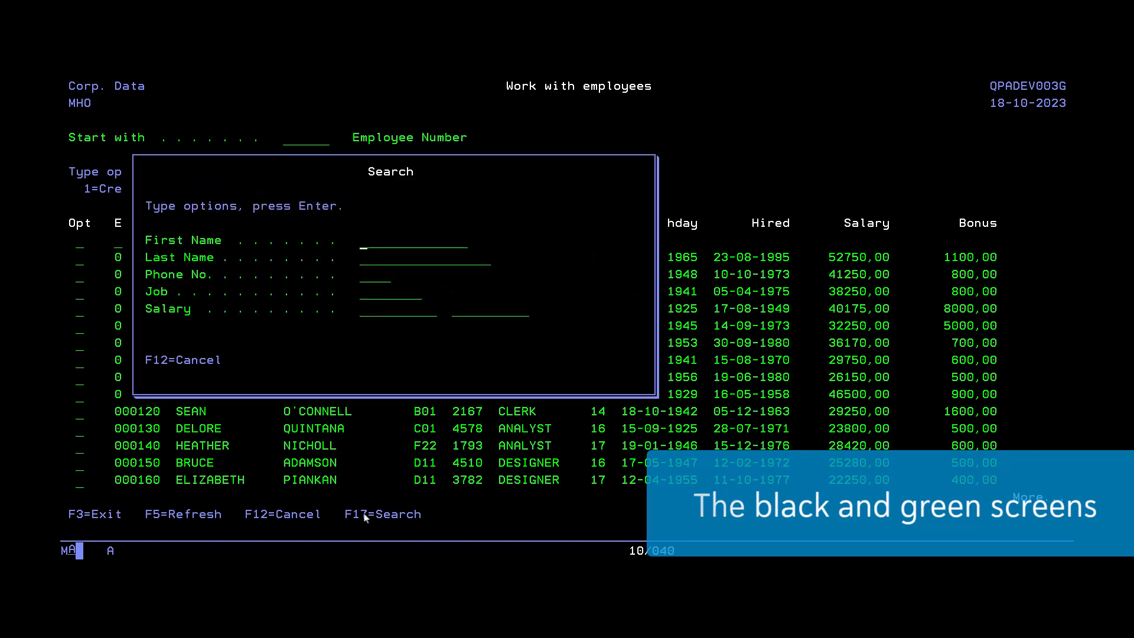
{"action": "type", "text": "sally"}
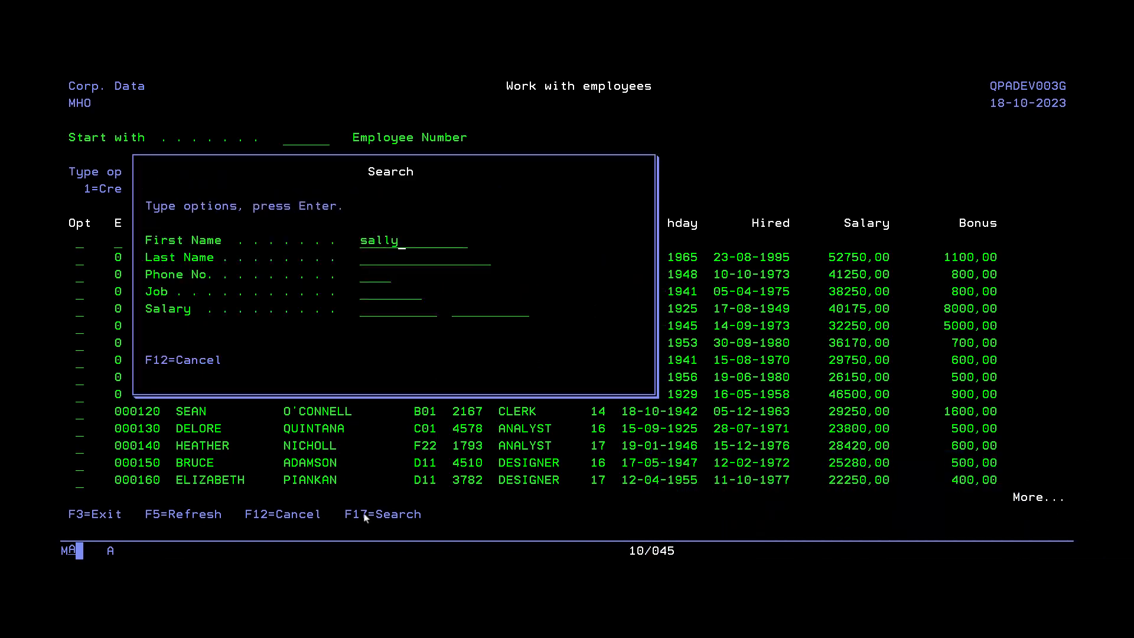
{"action": "key", "text": "Return"}
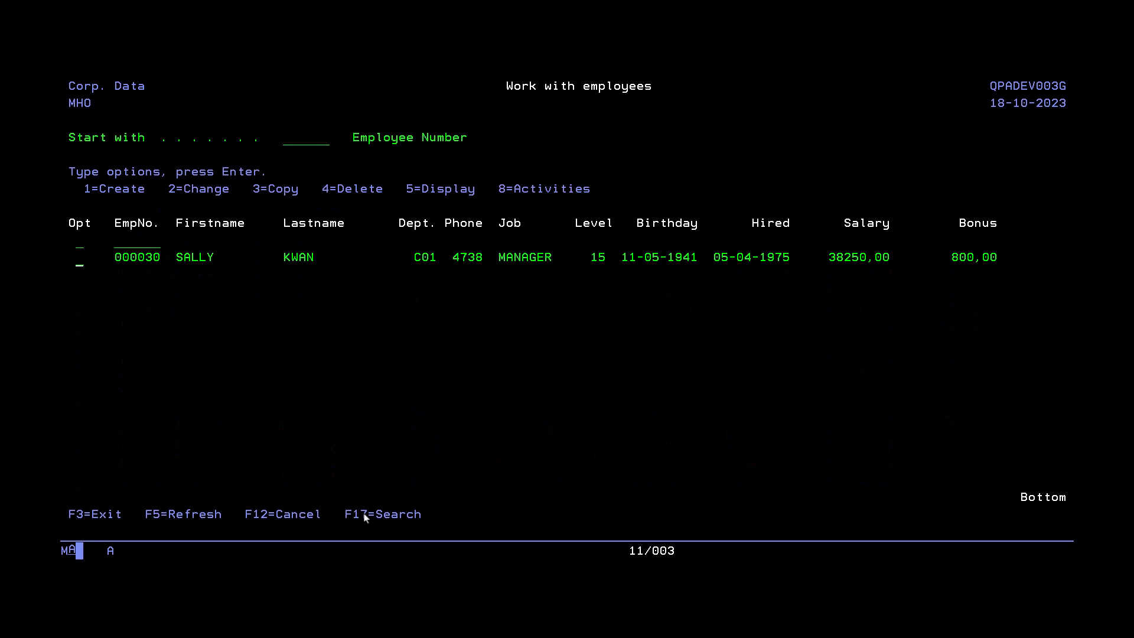
{"action": "type", "text": "2"}
{"action": "key", "text": "Return"}
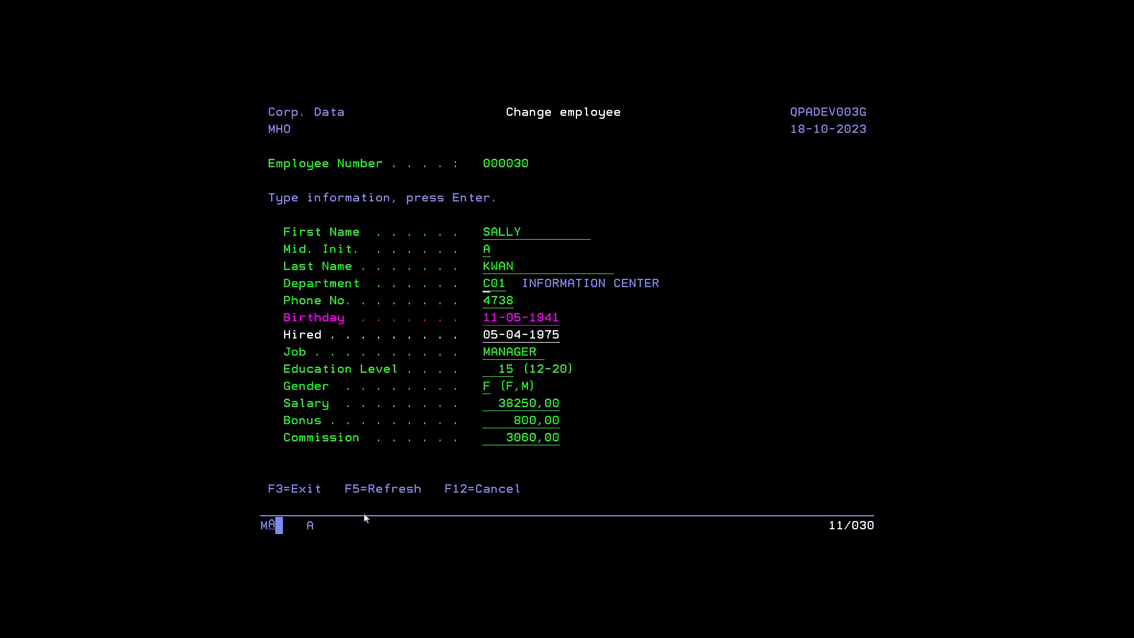
Step: Set the employee's department to D11 MANUFACTURING SYSTEMS by selecting it from the department list
{"action": "key", "text": "F4"}
{"action": "key", "text": "Tab"}
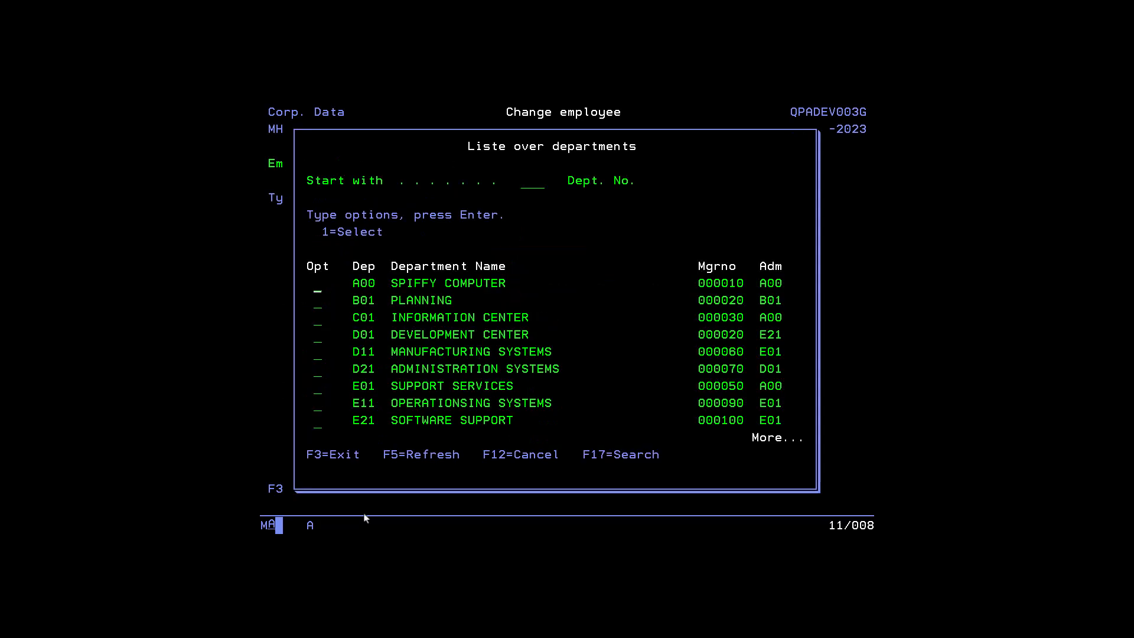
{"action": "type", "text": "1"}
{"action": "key", "text": "Return"}
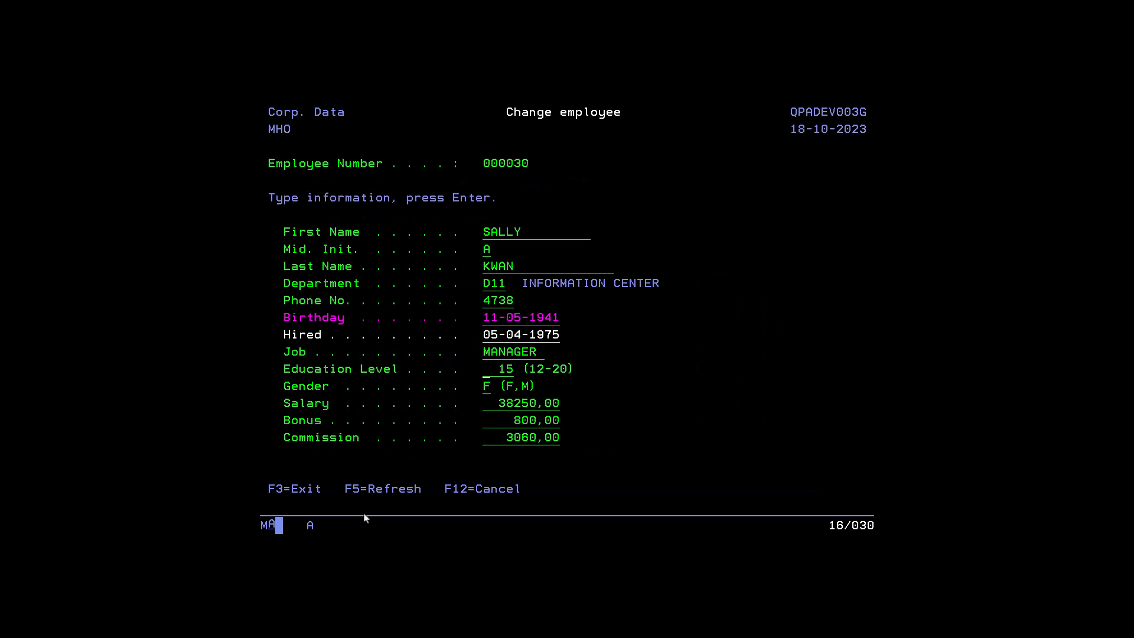
Step: Try to save the employee record with an education level of 1
{"action": "type", "text": "1"}
{"action": "key", "text": "KP_Enter"}
{"action": "key", "text": "Return"}
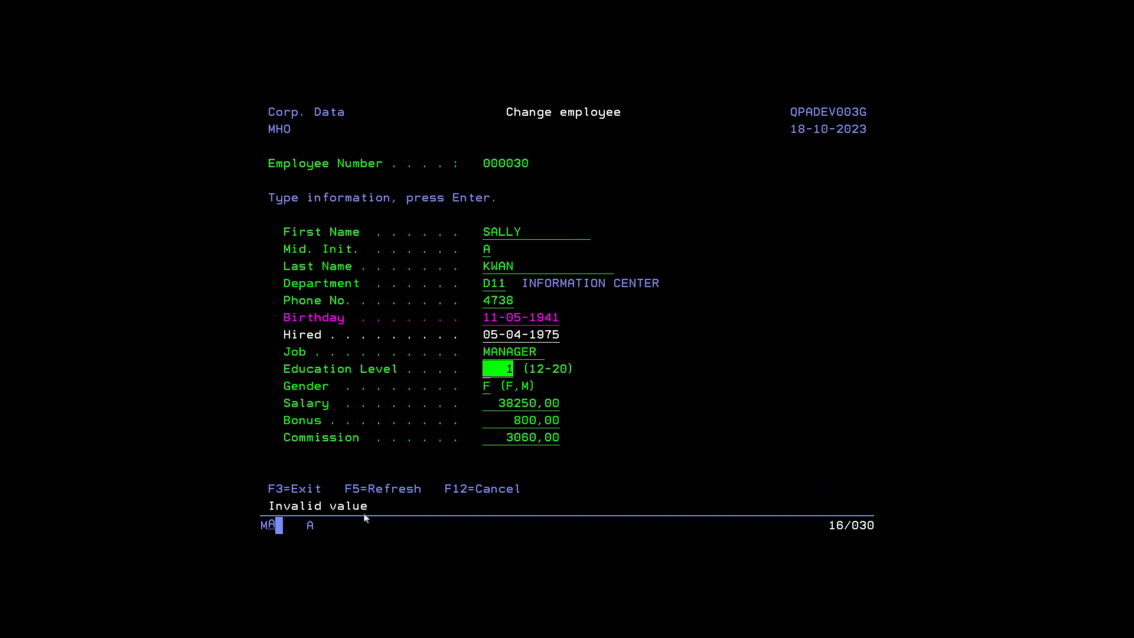
Step: Set the education level to 15 and save the employee record
{"action": "type", "text": "15 1"}
{"action": "key", "text": "KP_Enter"}
{"action": "key", "text": "Return"}
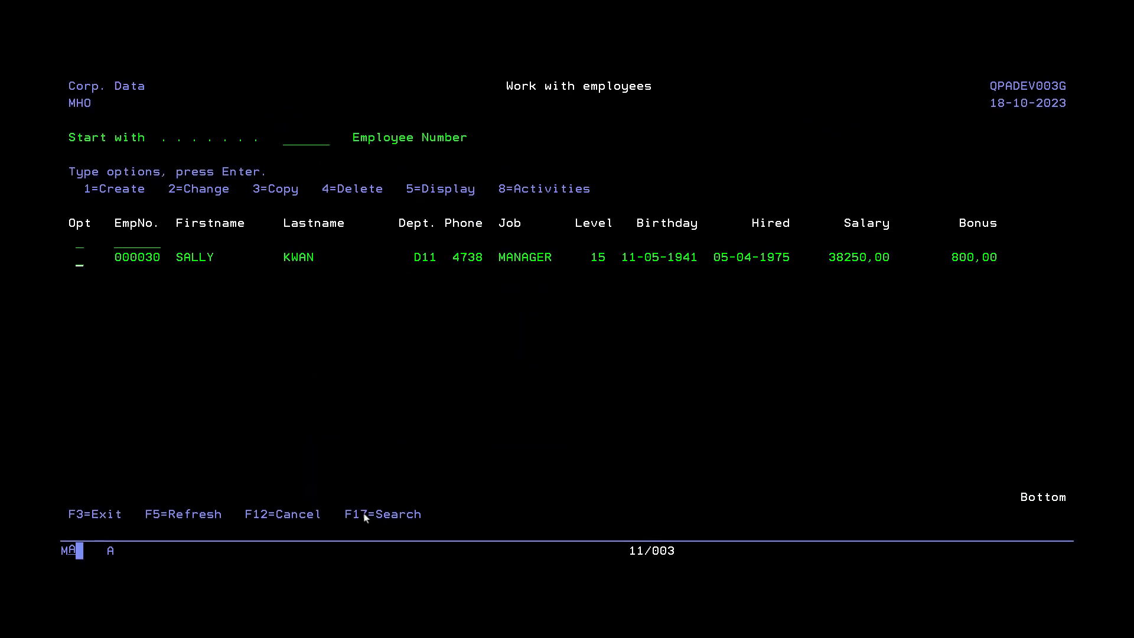
Step: Display the changed employee's full record and return to the employee list
{"action": "type", "text": "5"}
{"action": "key", "text": "Return"}
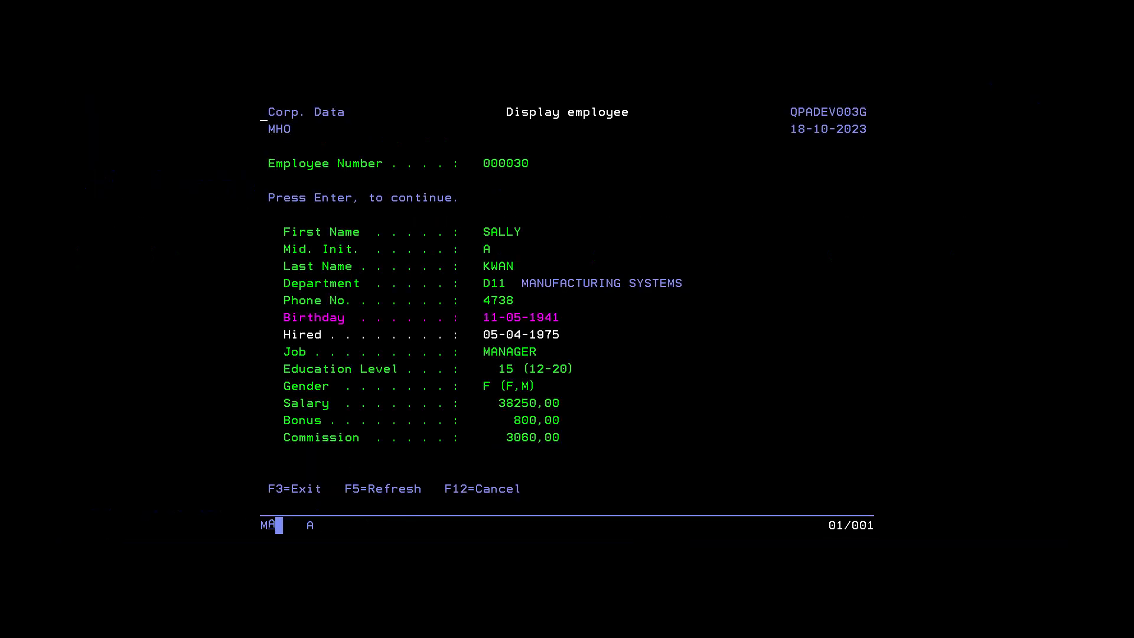
{"action": "key", "text": "Return"}
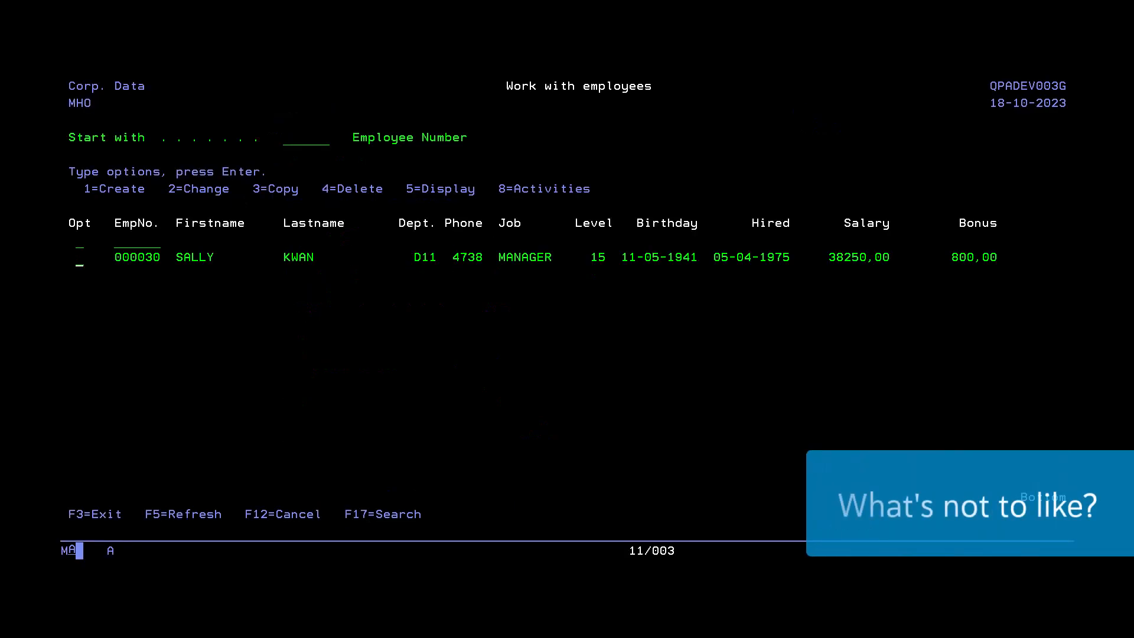
Step: Open the employee's activities and select project IF1000 QUERY SERVICES
{"action": "type", "text": "8"}
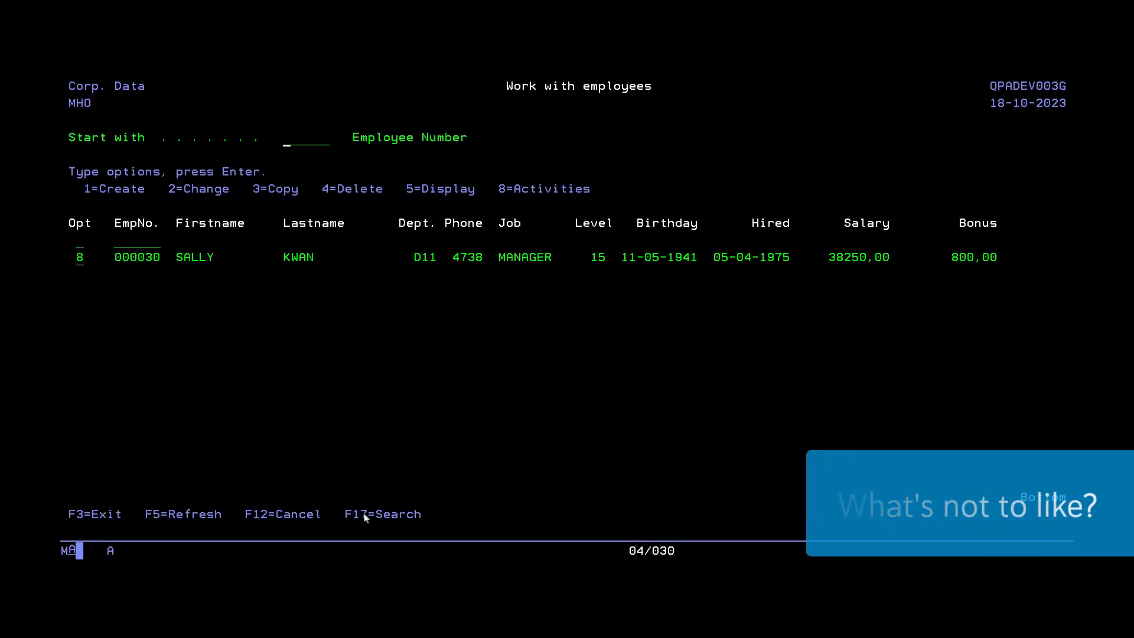
{"action": "key", "text": "Return"}
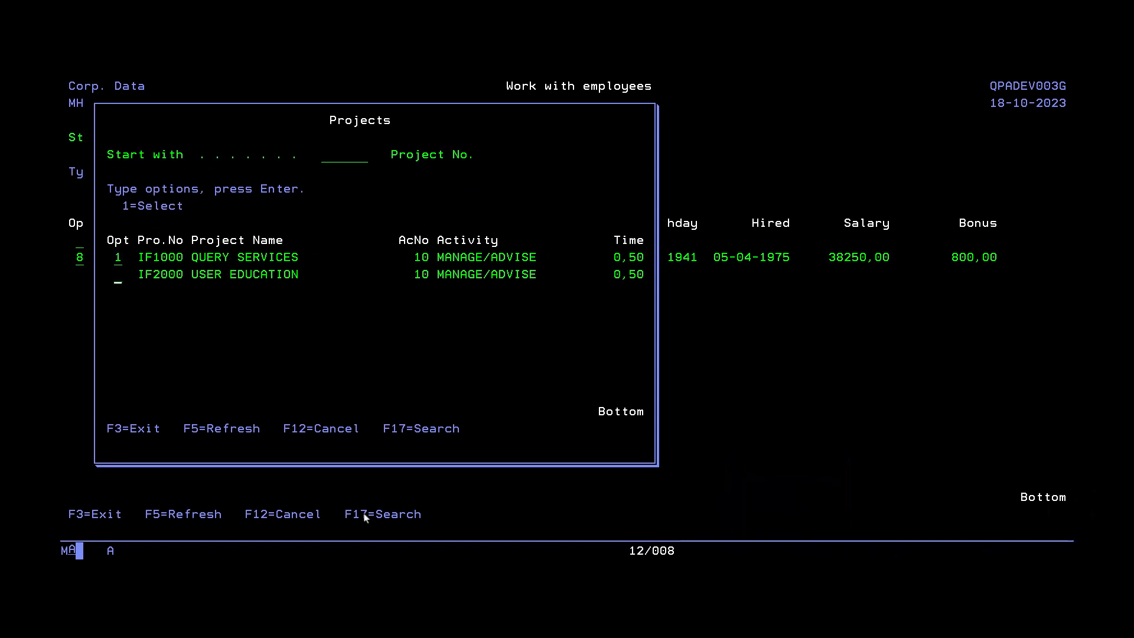
{"action": "key", "text": "Return"}
Step: Clear the first name search criterion, look through the full employee list, and exit to the main menu
{"action": "left_click", "coordinate": [362, 520]}
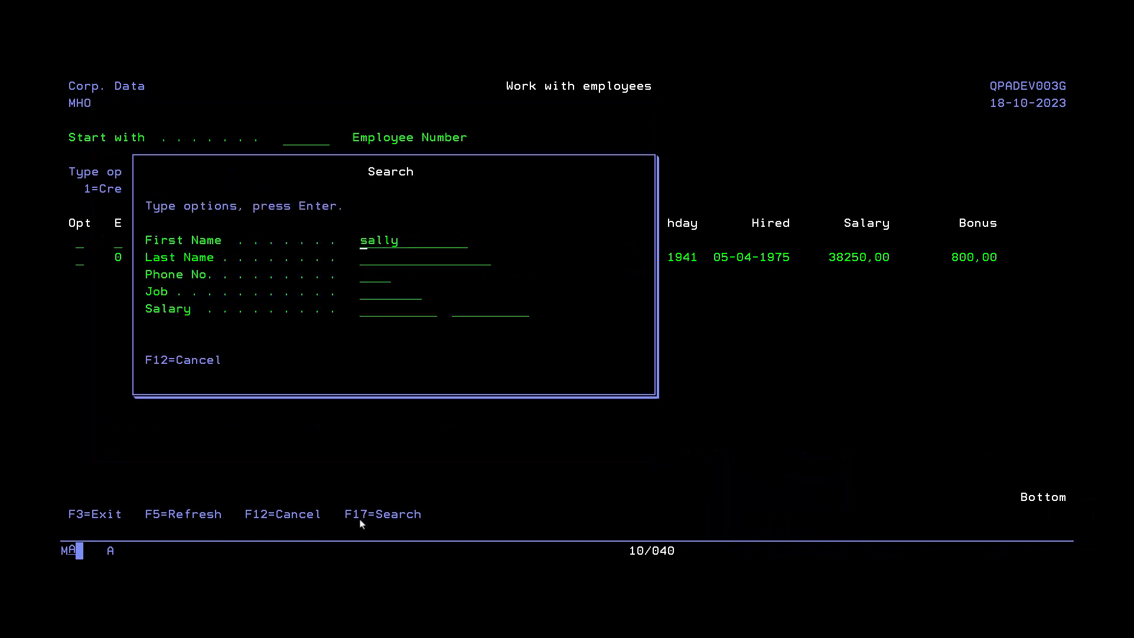
{"action": "key", "text": "Delete"}
{"action": "key", "text": "Delete"}
{"action": "key", "text": "Delete"}
{"action": "key", "text": "Delete"}
{"action": "key", "text": "Delete"}
{"action": "key", "text": "Return"}
{"action": "key", "text": "Page_Down"}
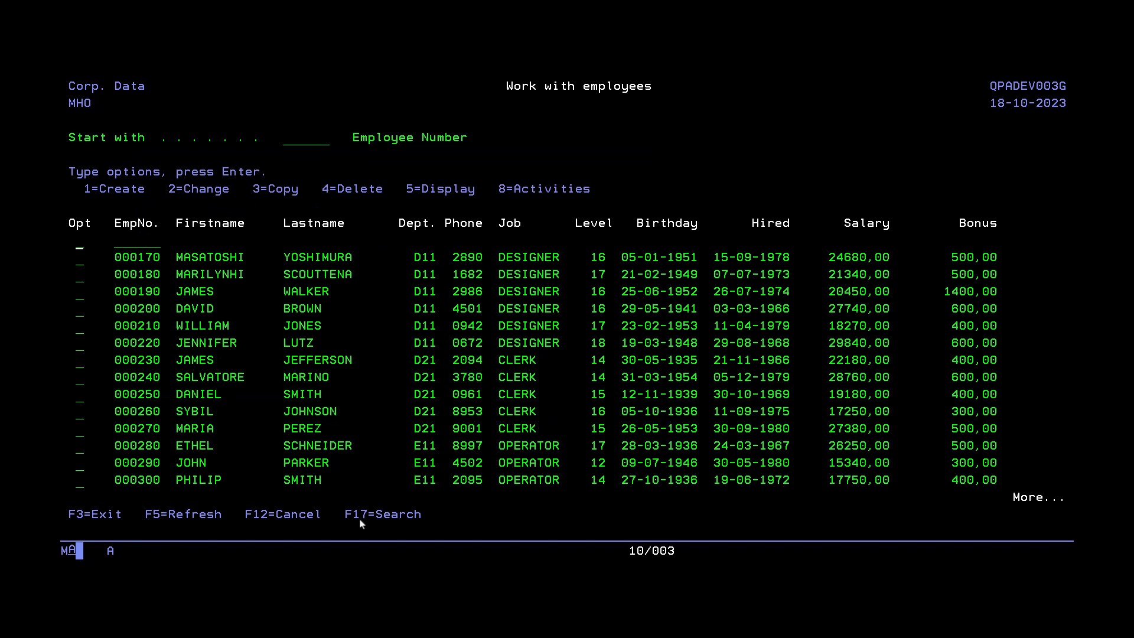
{"action": "key", "text": "F3"}
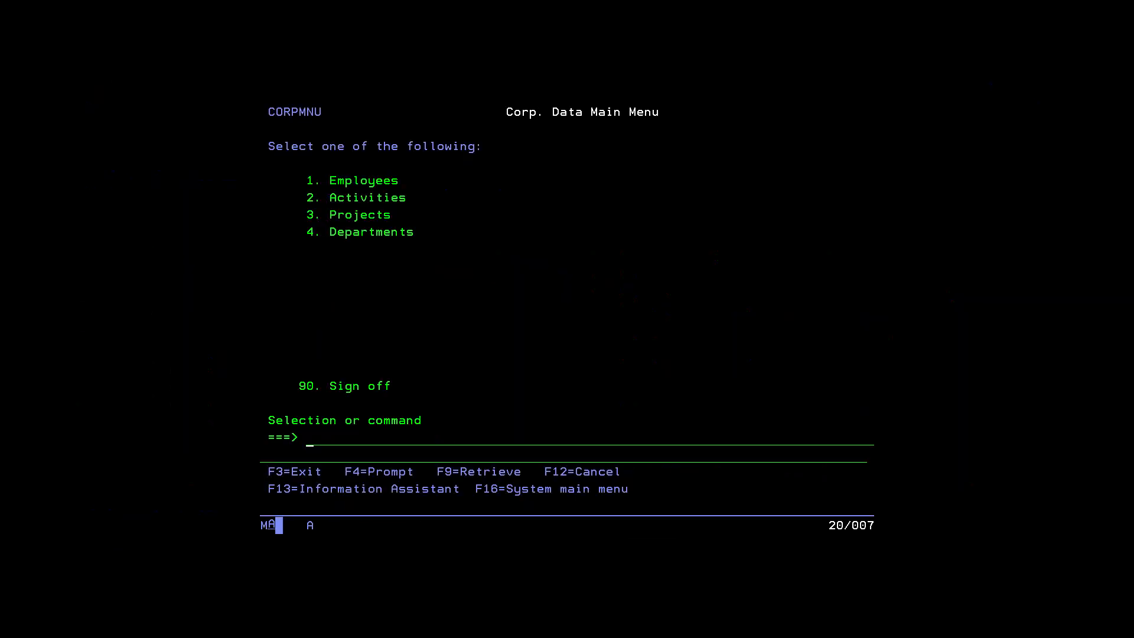
Step: Open the change form for project OP2000 GEN SYSTEMS SERVICES from the projects list, and cancel back to the main menu
{"action": "key", "text": "Return"}
{"action": "key", "text": "Page_Down"}
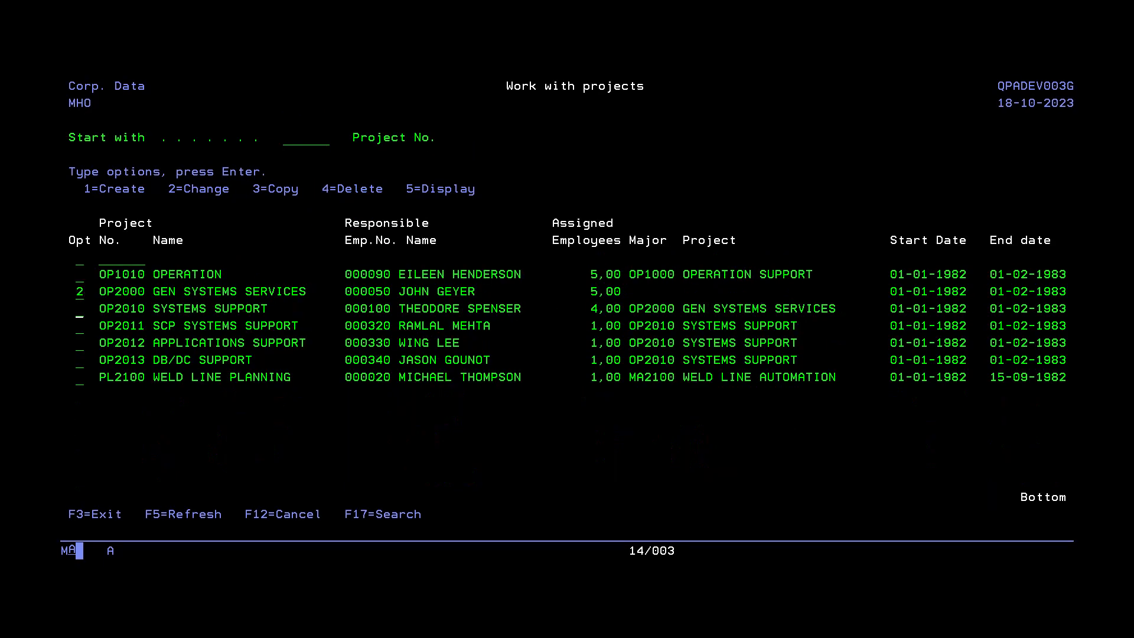
{"action": "key", "text": "Return"}
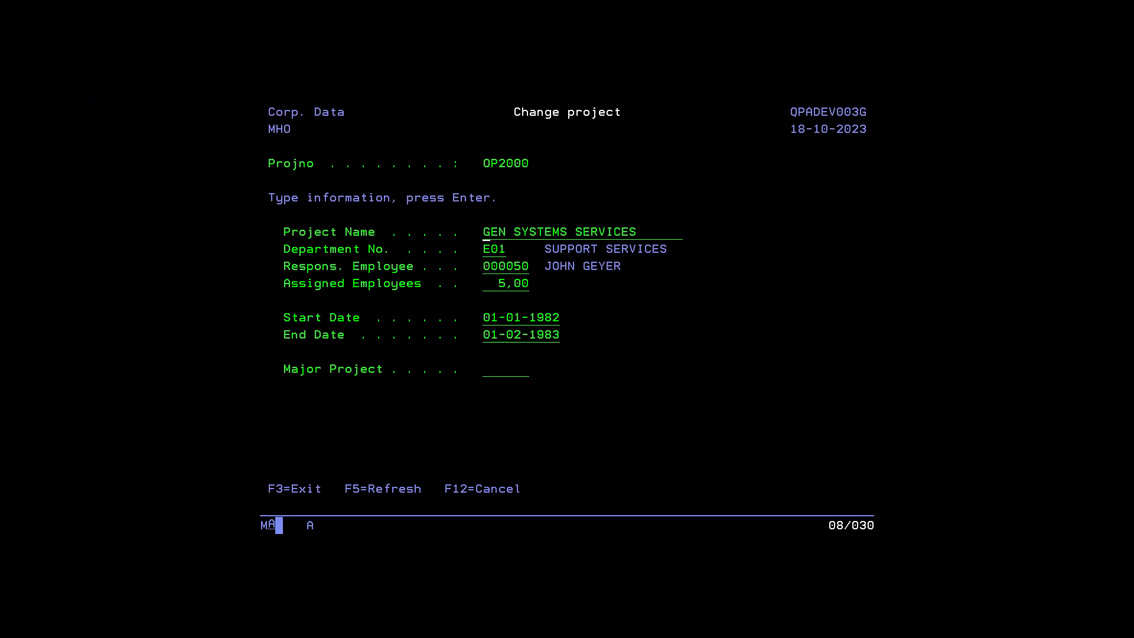
{"action": "key", "text": "F12"}
{"action": "key", "text": "F12"}
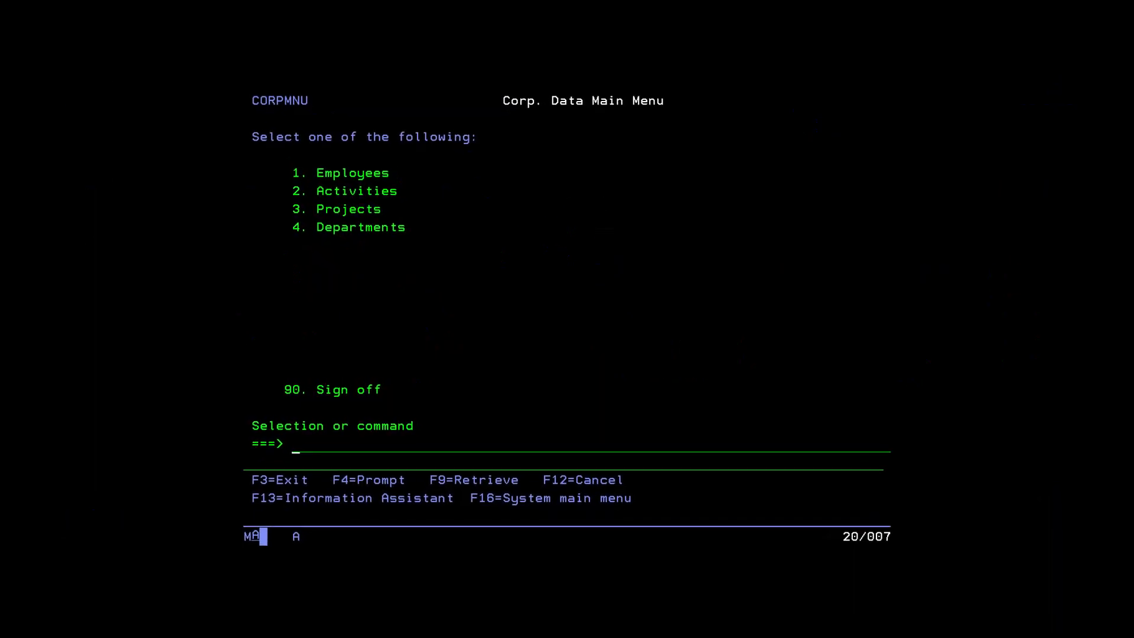
Step: Look through the departments list and open department B01 PLANNING for changing
{"action": "type", "text": "4"}
{"action": "key", "text": "Return"}
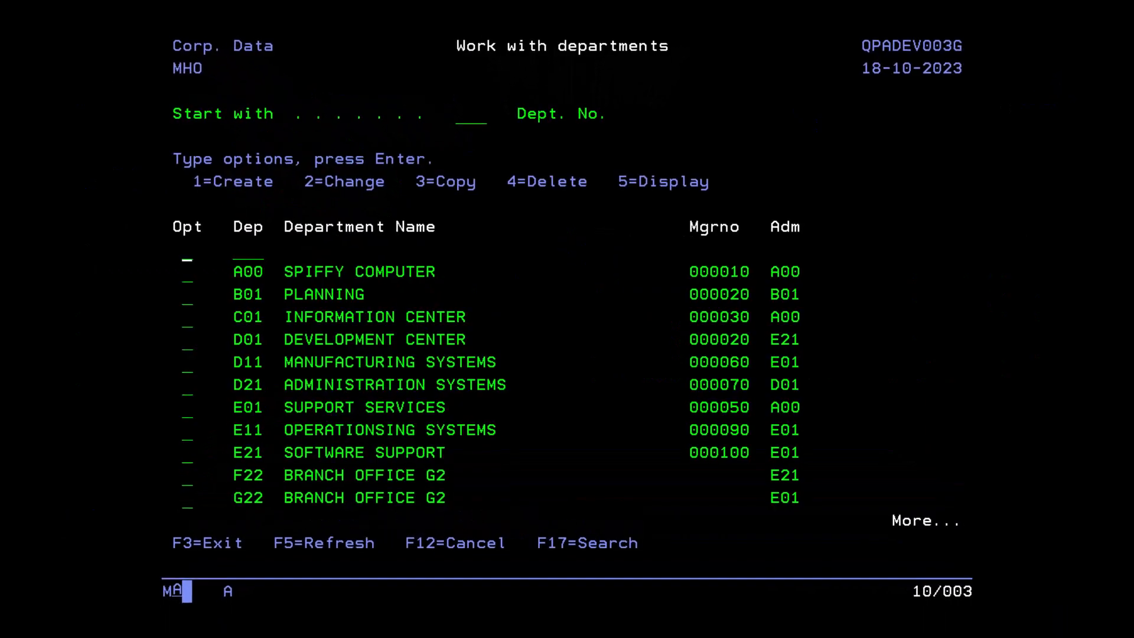
{"action": "key", "text": "Page_Down"}
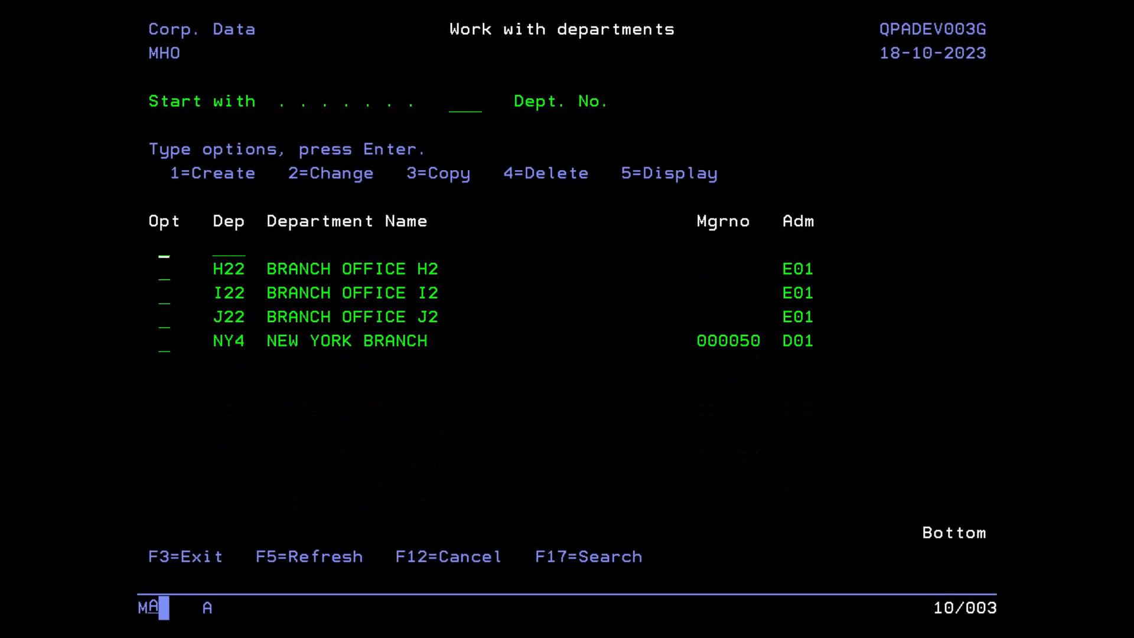
{"action": "key", "text": "Page_Up"}
{"action": "key", "text": "Down"}
{"action": "key", "text": "Down"}
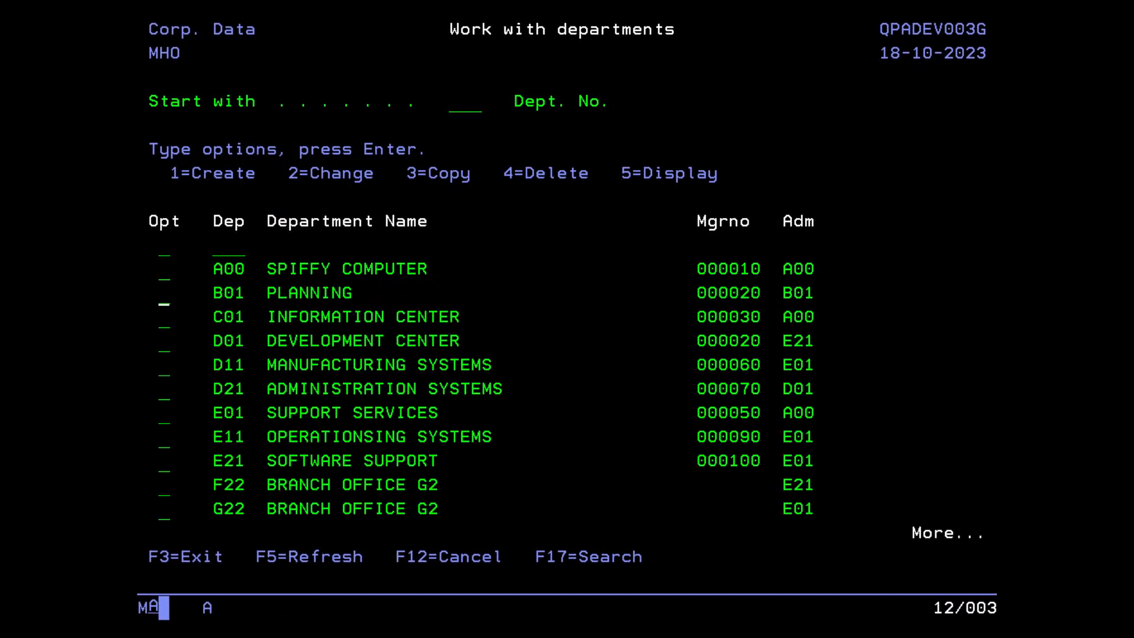
{"action": "type", "text": "2"}
{"action": "key", "text": "Return"}
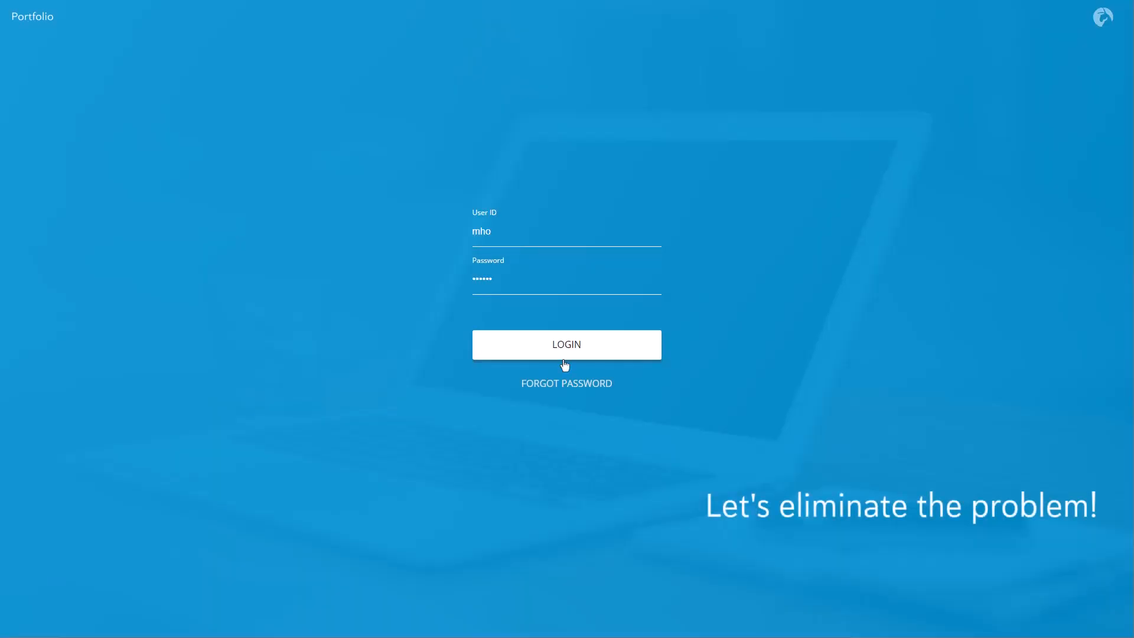
Step: Log in to the Portfolio web application and open Employee under IceCap Flow in the Demo Environment
{"action": "left_click", "coordinate": [563, 353]}
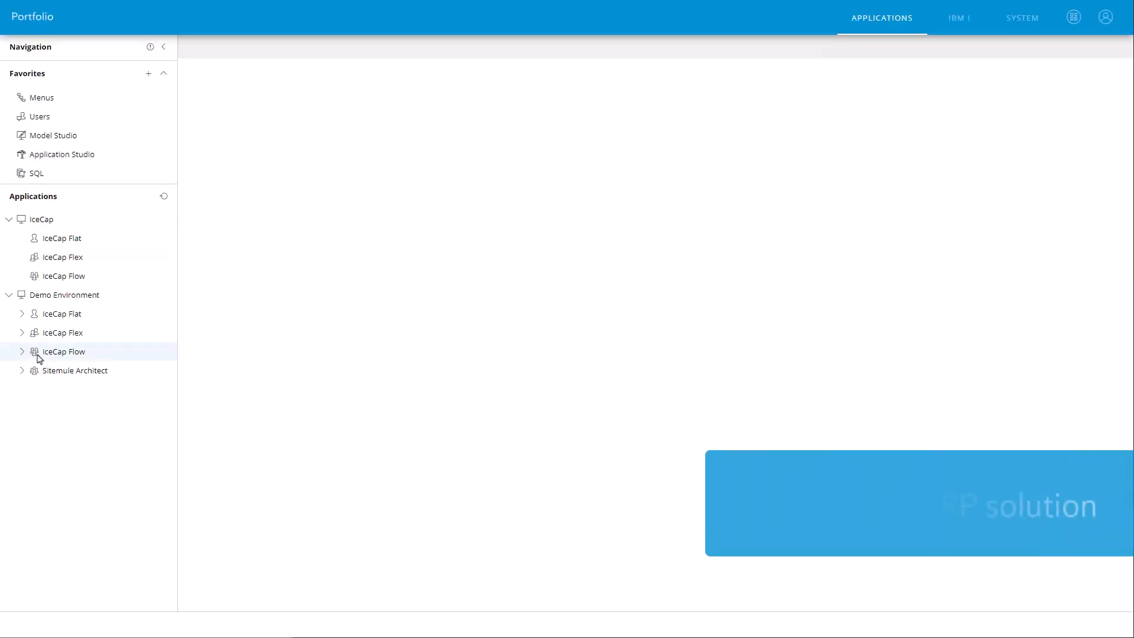
{"action": "left_click", "coordinate": [34, 353]}
{"action": "left_click", "coordinate": [81, 372]}
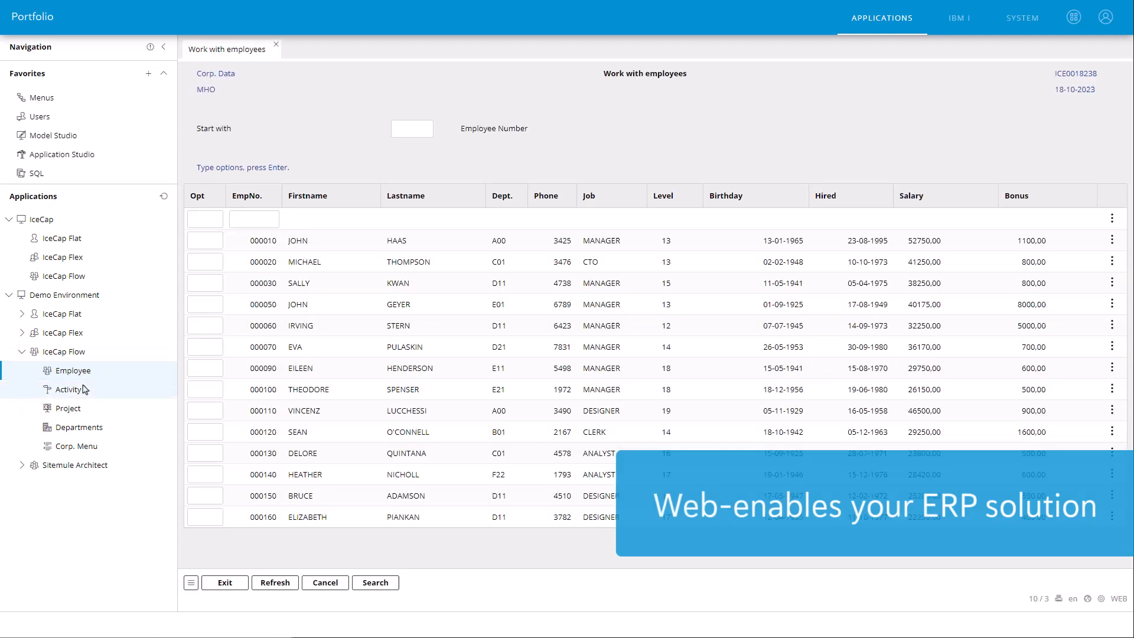
Step: Open the IceCap Flow Activity, Project and Departments applications, and go back to the employee list
{"action": "left_click", "coordinate": [71, 398]}
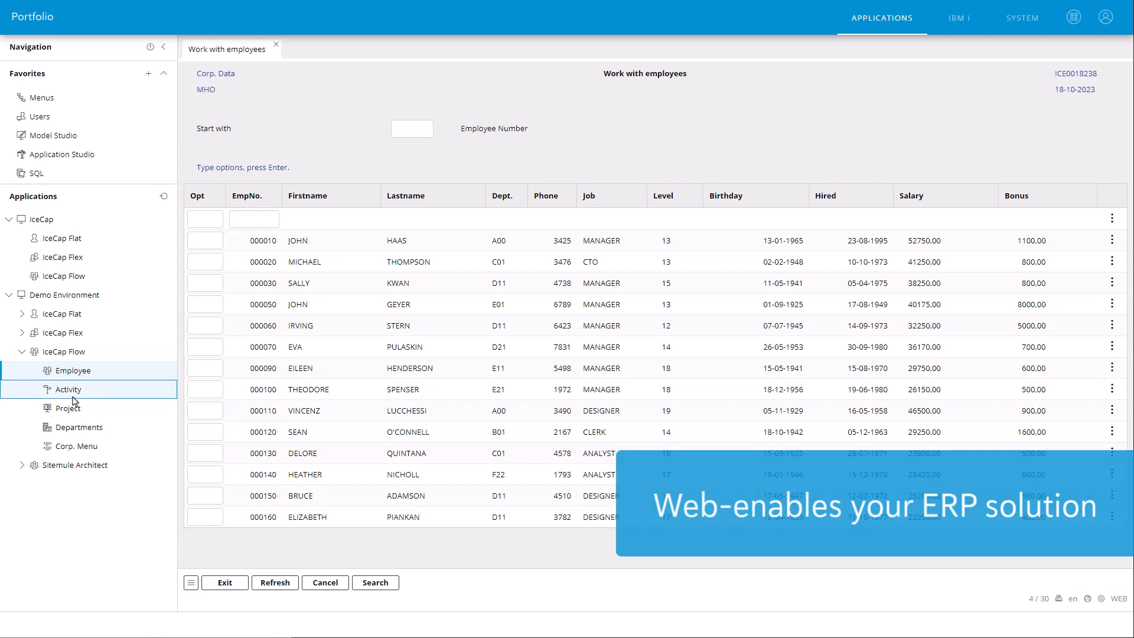
{"action": "left_click", "coordinate": [74, 416]}
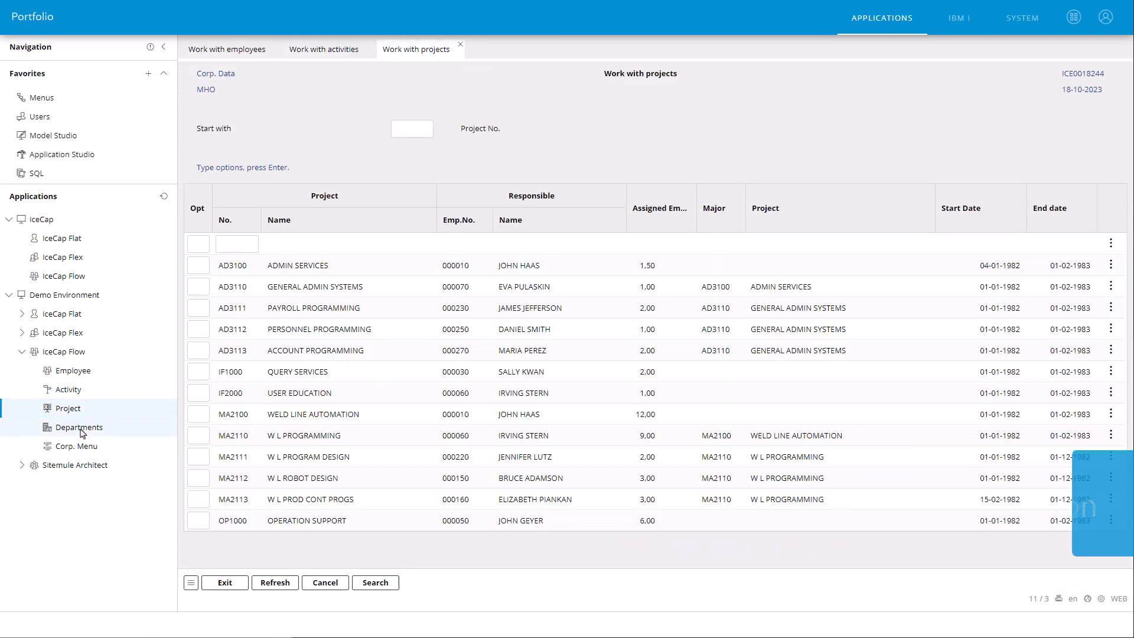
{"action": "left_click", "coordinate": [81, 431]}
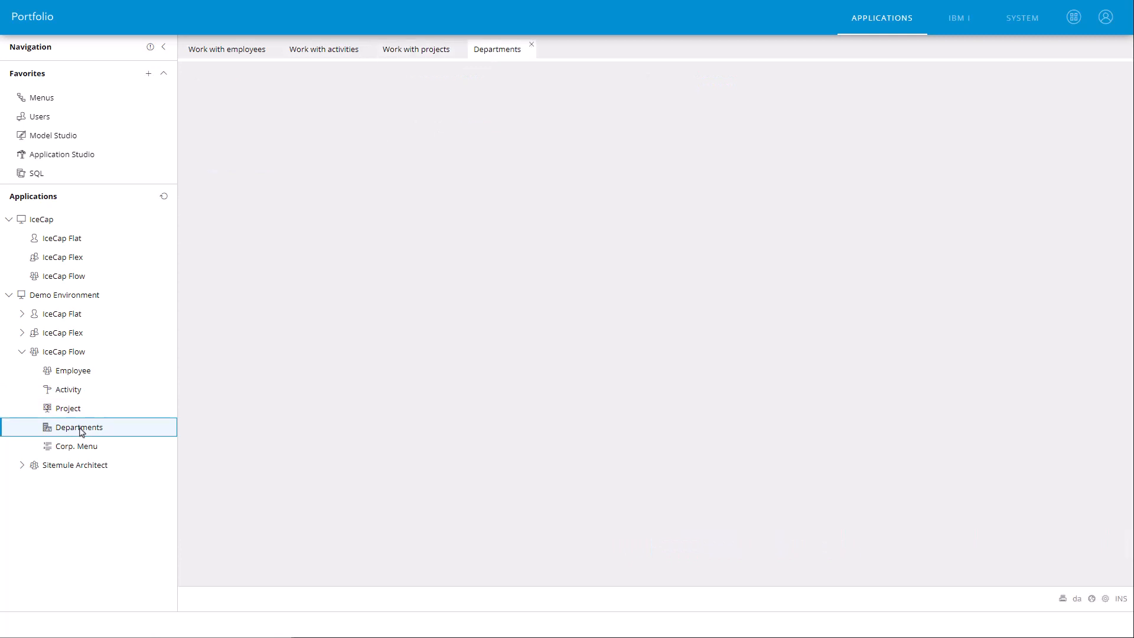
{"action": "left_click", "coordinate": [81, 374]}
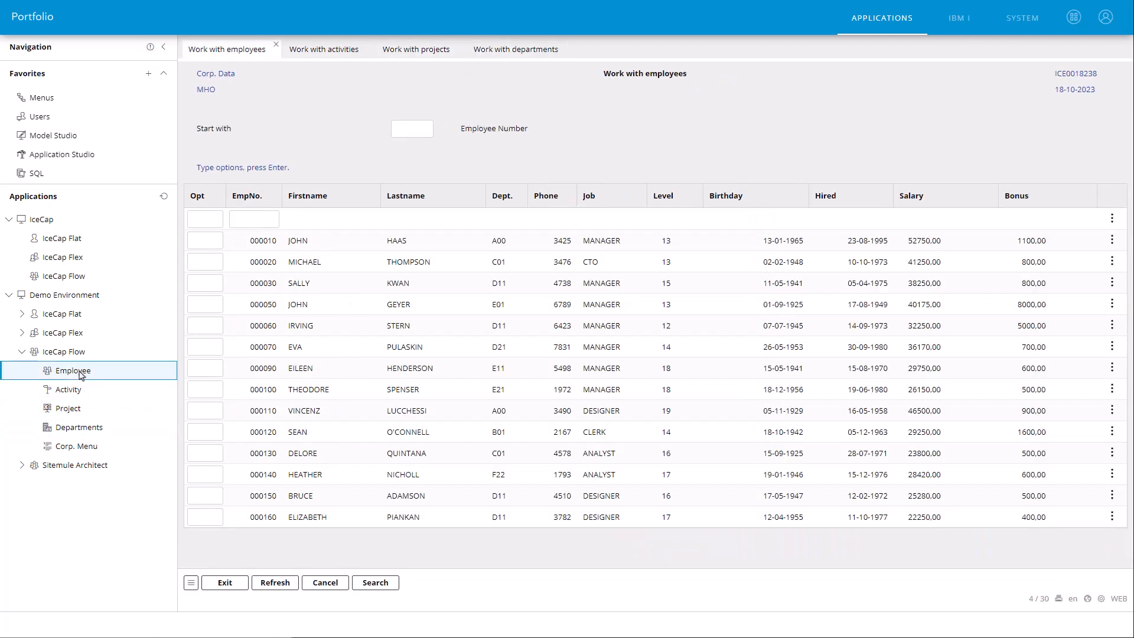
{"action": "left_click", "coordinate": [92, 431]}
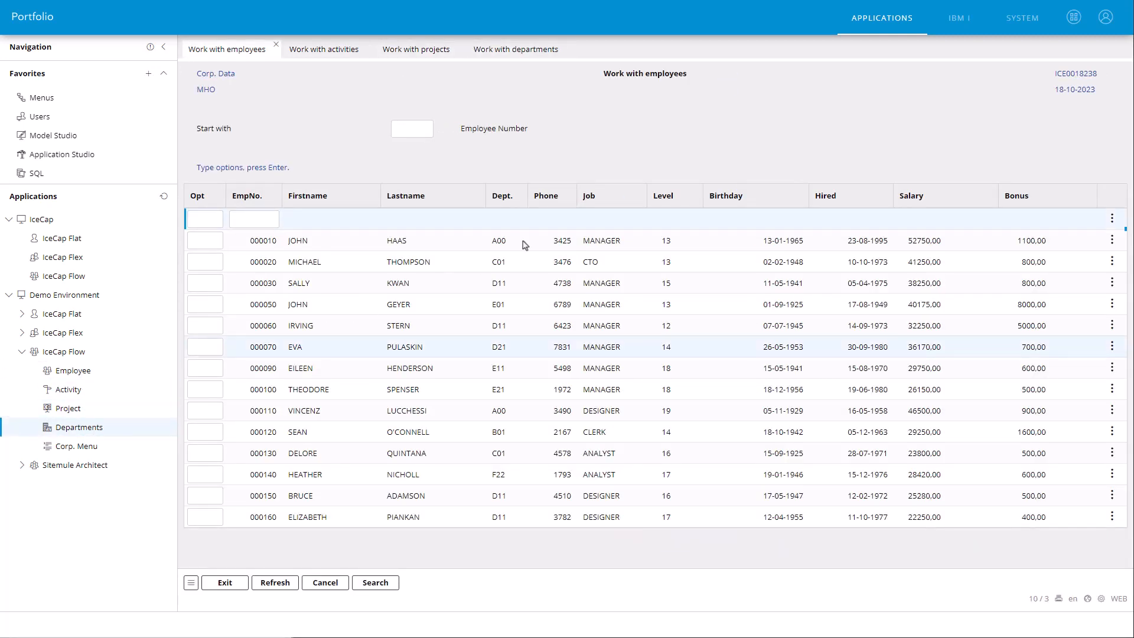
Step: View the System navigation, return to Applications, and collapse and re-expand the IceCap Flow group
{"action": "left_click", "coordinate": [1013, 26]}
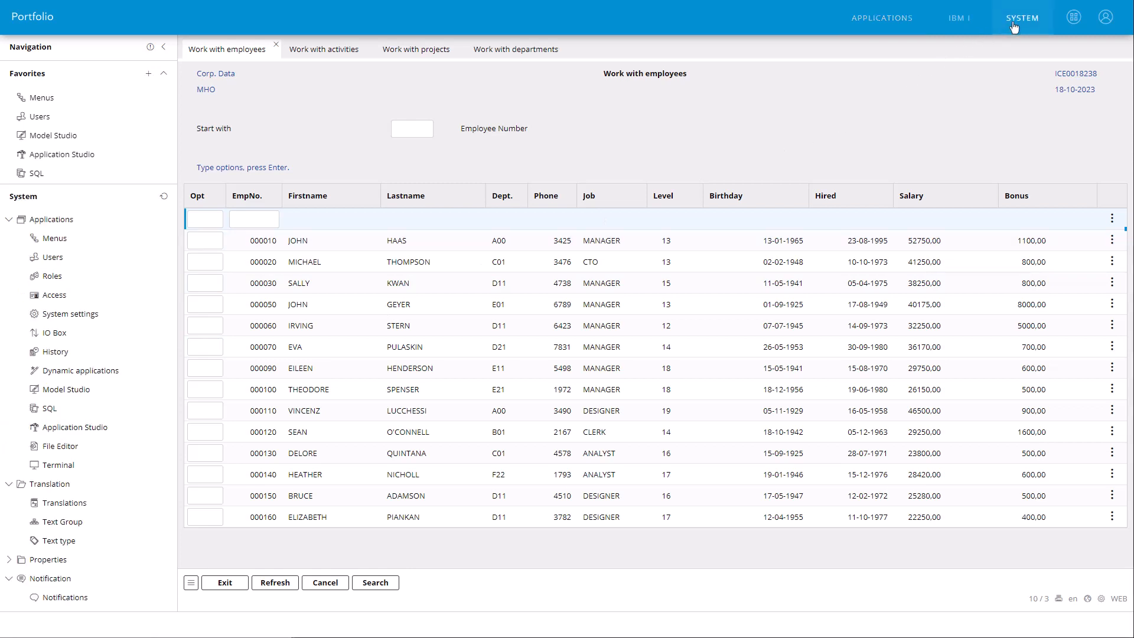
{"action": "left_click", "coordinate": [881, 20]}
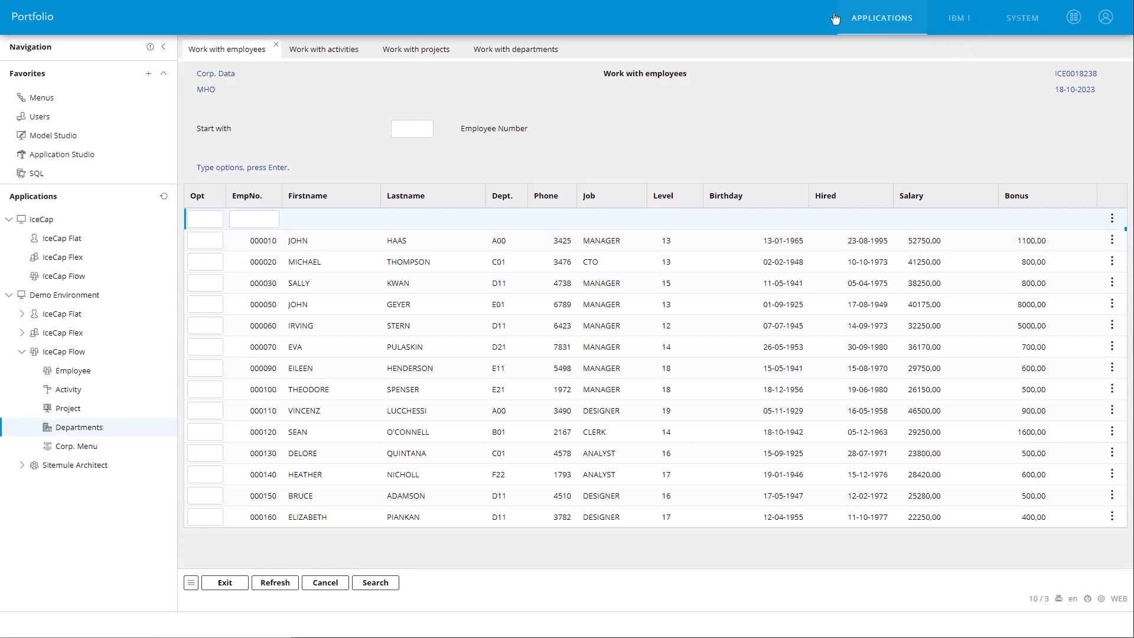
{"action": "left_click", "coordinate": [22, 353]}
{"action": "left_click", "coordinate": [22, 353]}
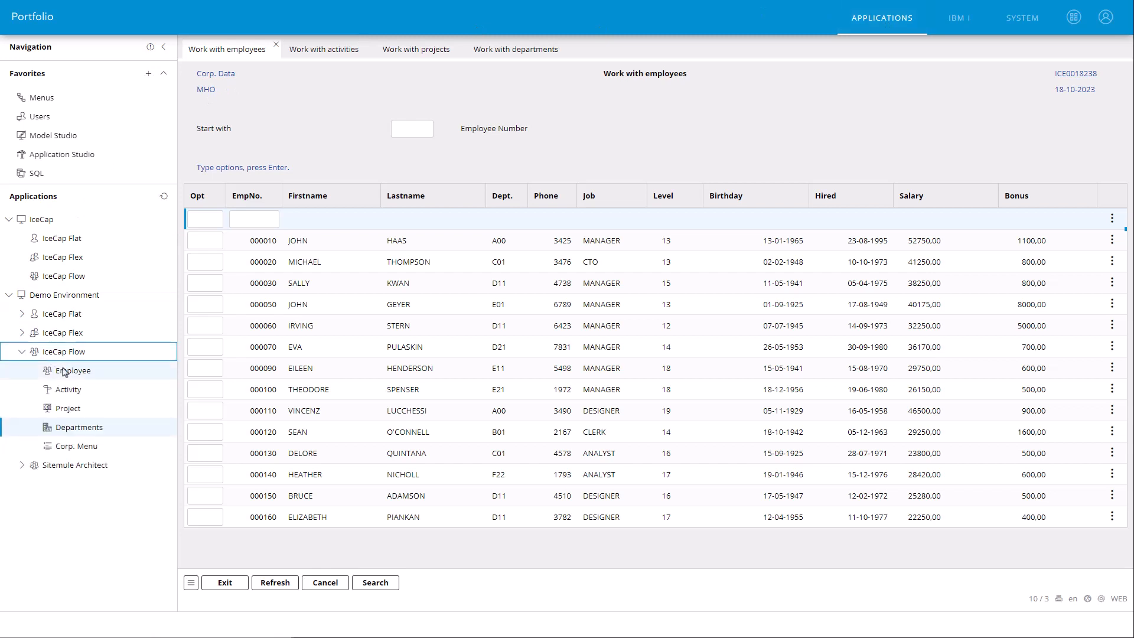
Step: View the open activities, projects and departments lists in turn, and close Work with departments
{"action": "left_click", "coordinate": [348, 49]}
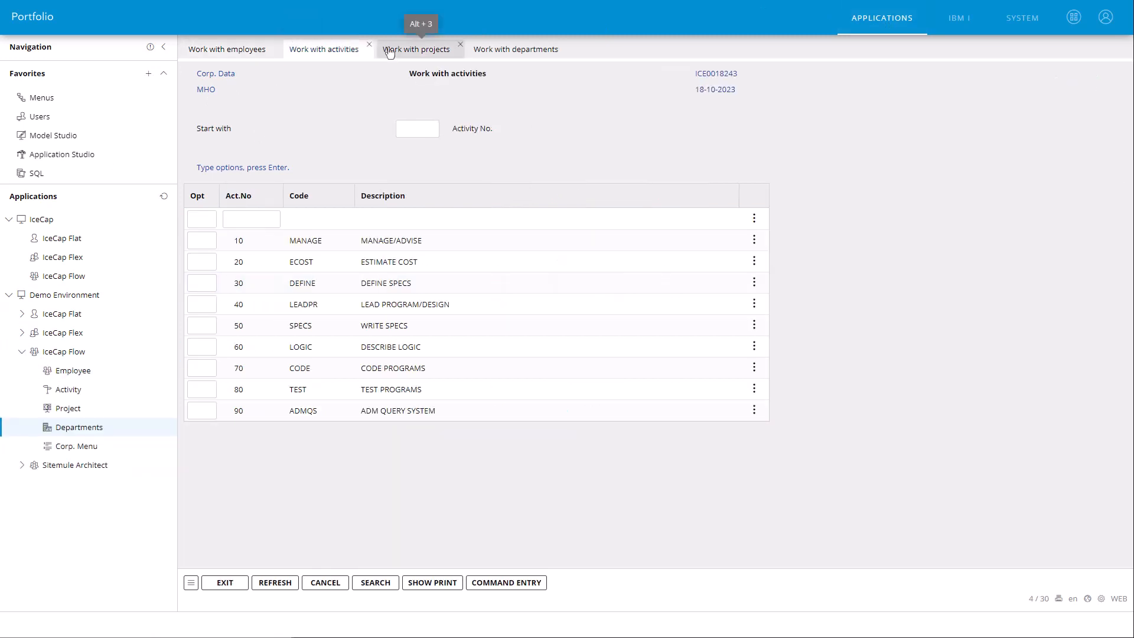
{"action": "left_click", "coordinate": [393, 51]}
{"action": "left_click", "coordinate": [499, 53]}
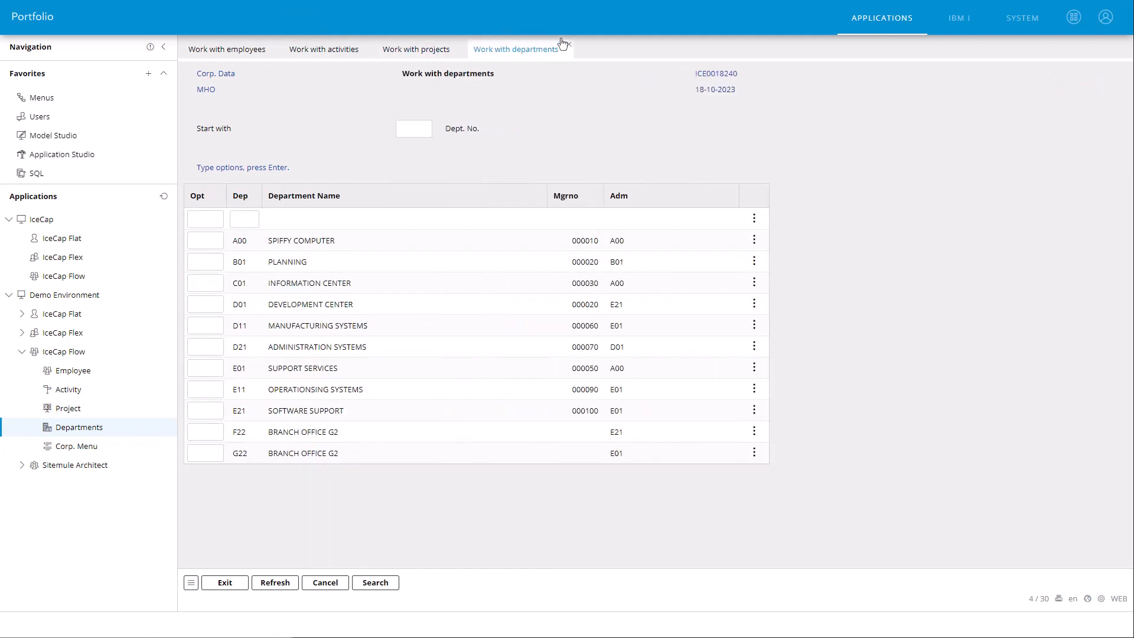
{"action": "left_click", "coordinate": [568, 46]}
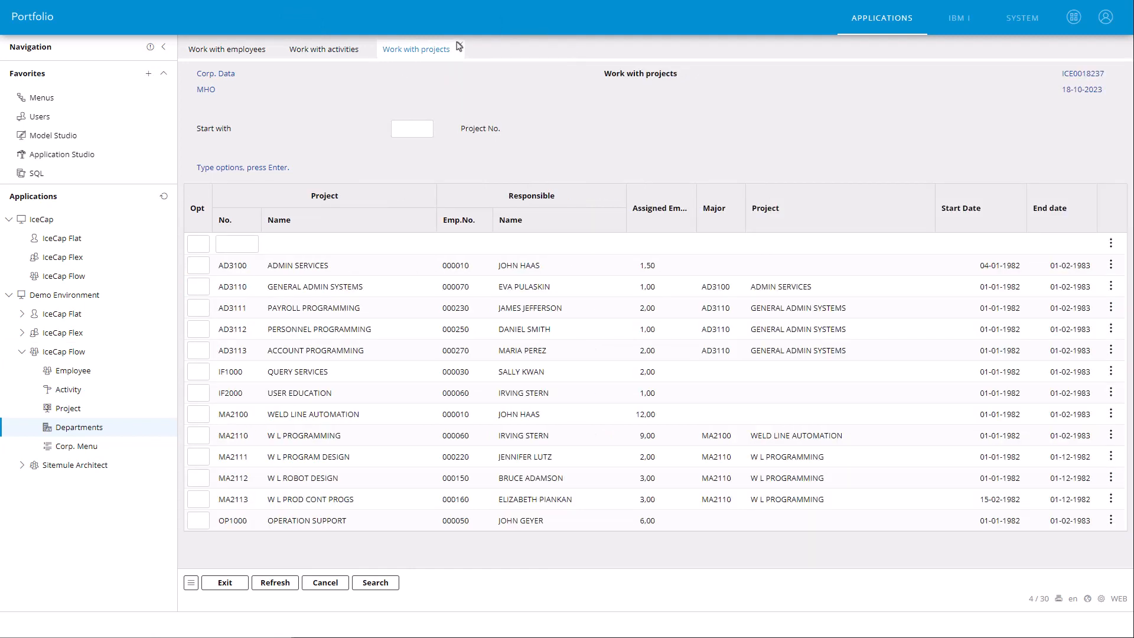
Step: Close Work with projects, move all remaining lists into floating windows, and place Work with activities beside the employee list
{"action": "left_click", "coordinate": [460, 45]}
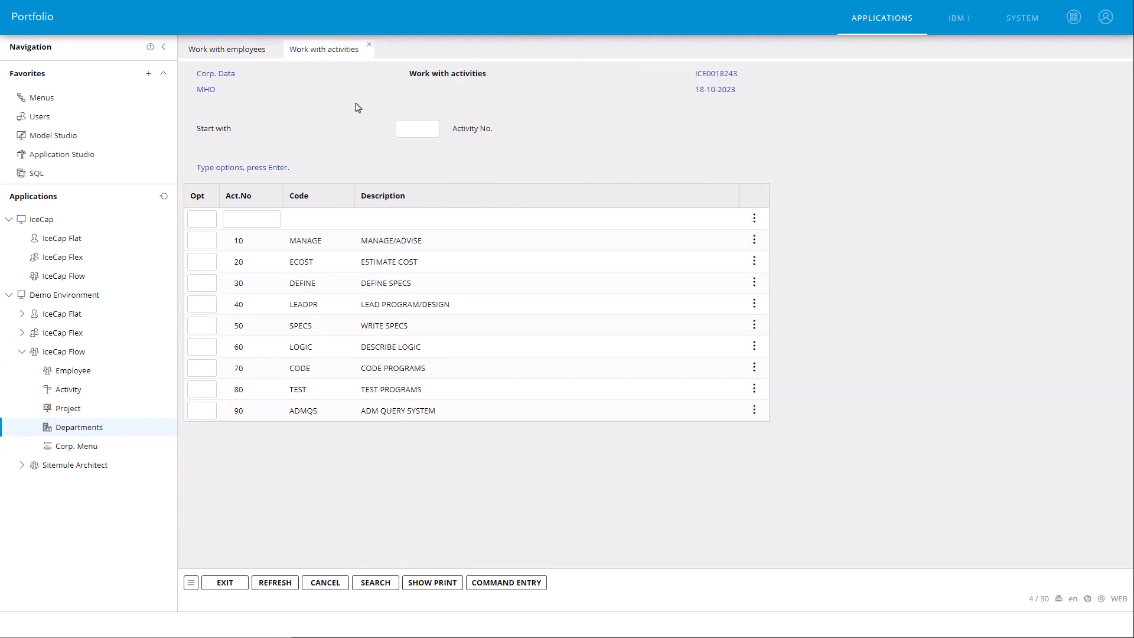
{"action": "right_click", "coordinate": [324, 55]}
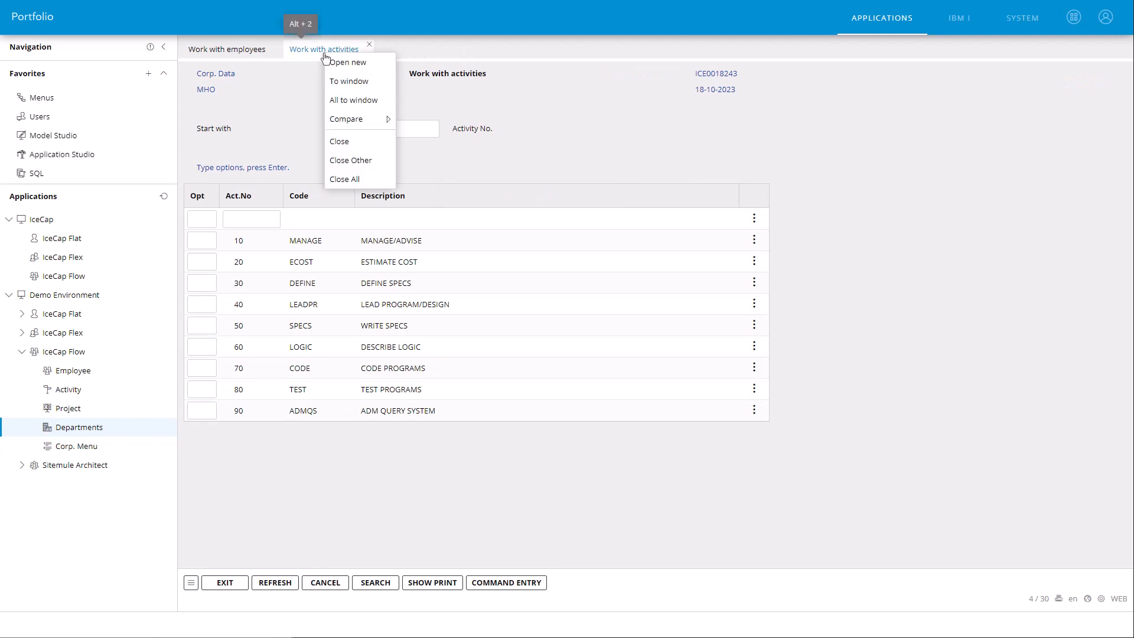
{"action": "left_click", "coordinate": [339, 106]}
{"action": "left_click_drag", "start_coordinate": [367, 125], "coordinate": [633, 126]}
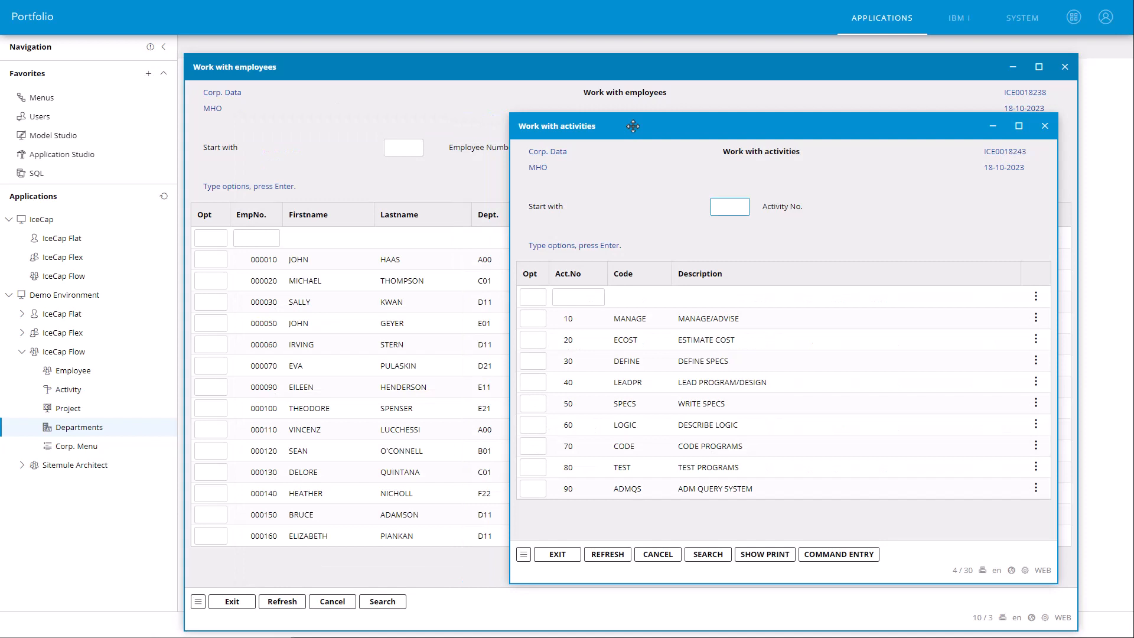
Step: Return the floating windows to tabs and bring Work with employees to the front
{"action": "left_click", "coordinate": [1074, 17]}
{"action": "left_click", "coordinate": [1045, 92]}
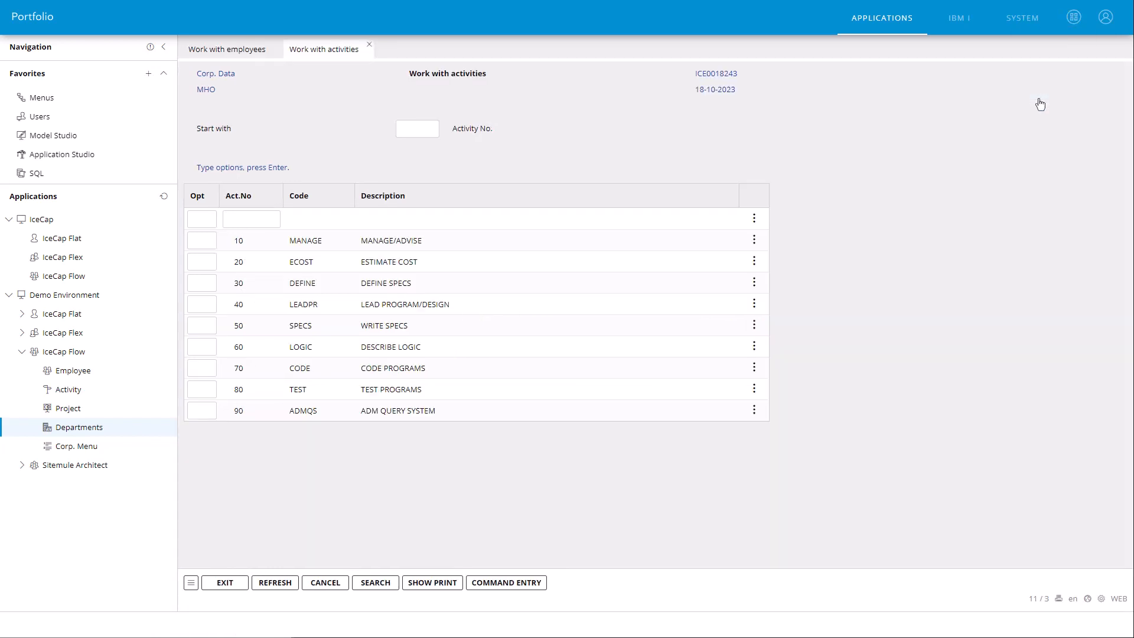
{"action": "left_click", "coordinate": [260, 49]}
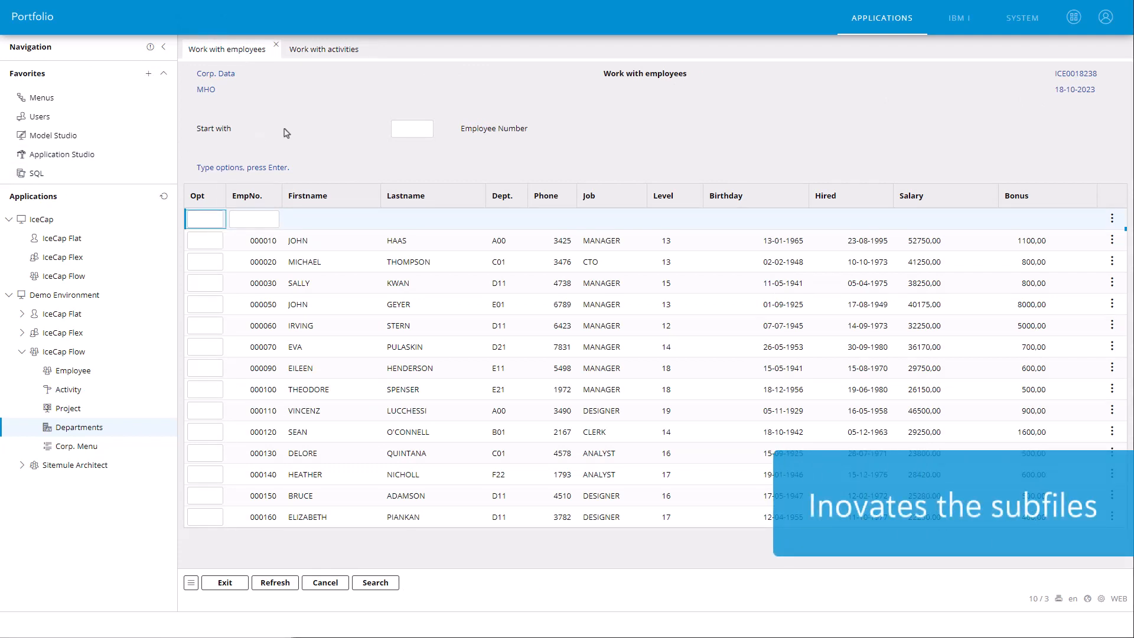
Step: View the available row options, and enter options 5, 2, 3 and 2 for the first four employees
{"action": "right_click", "coordinate": [378, 242]}
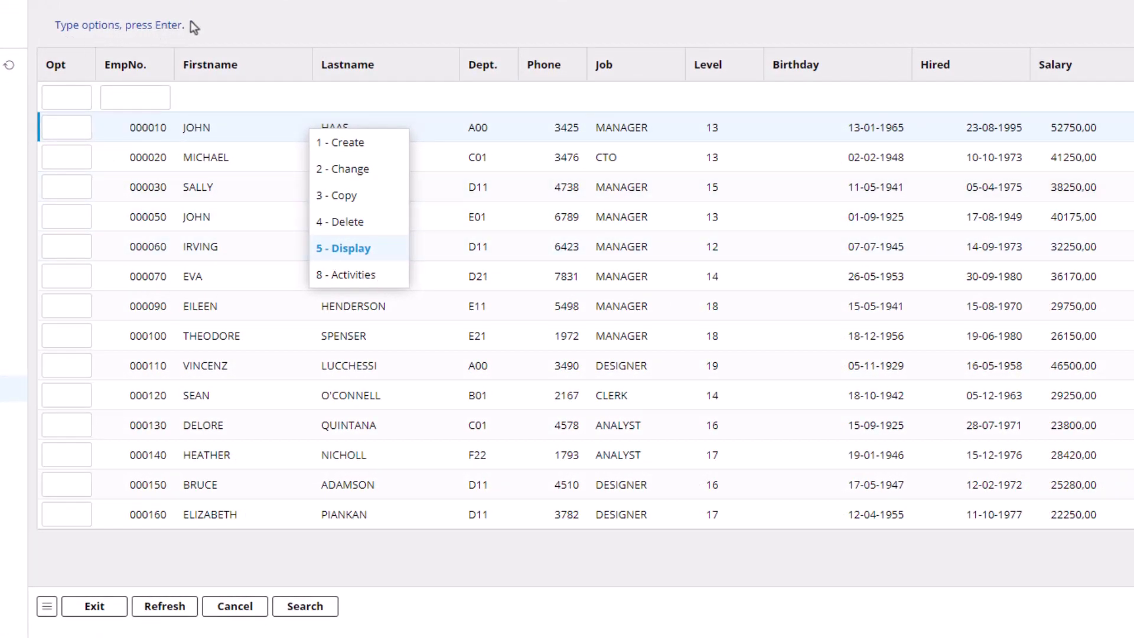
{"action": "left_click", "coordinate": [78, 136]}
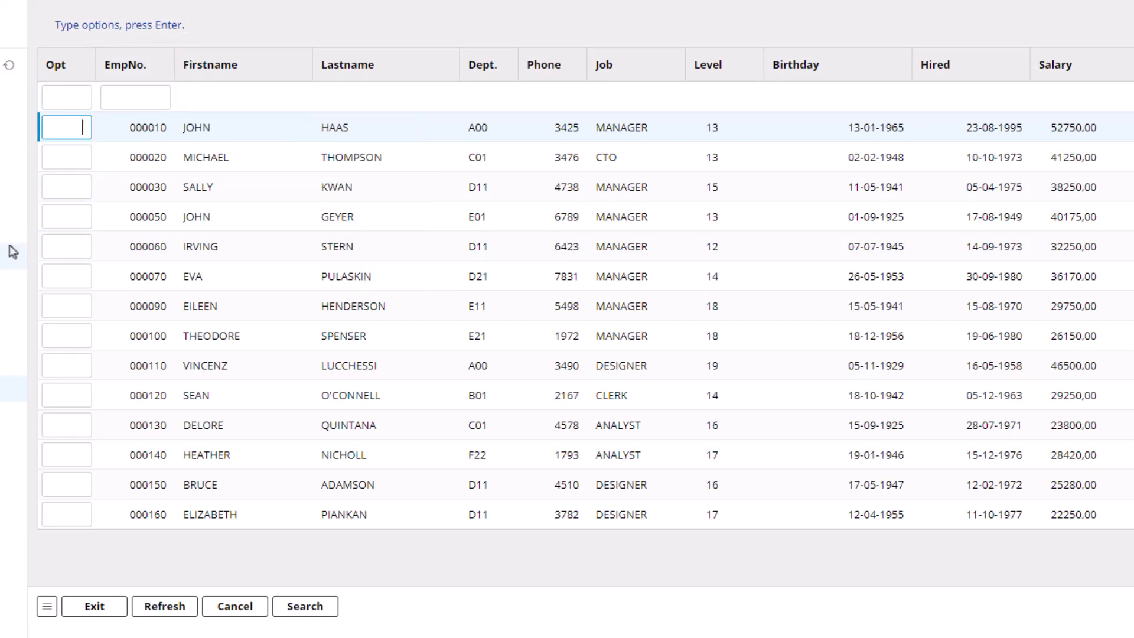
{"action": "type", "text": "5"}
{"action": "key", "text": "Tab"}
{"action": "type", "text": "2"}
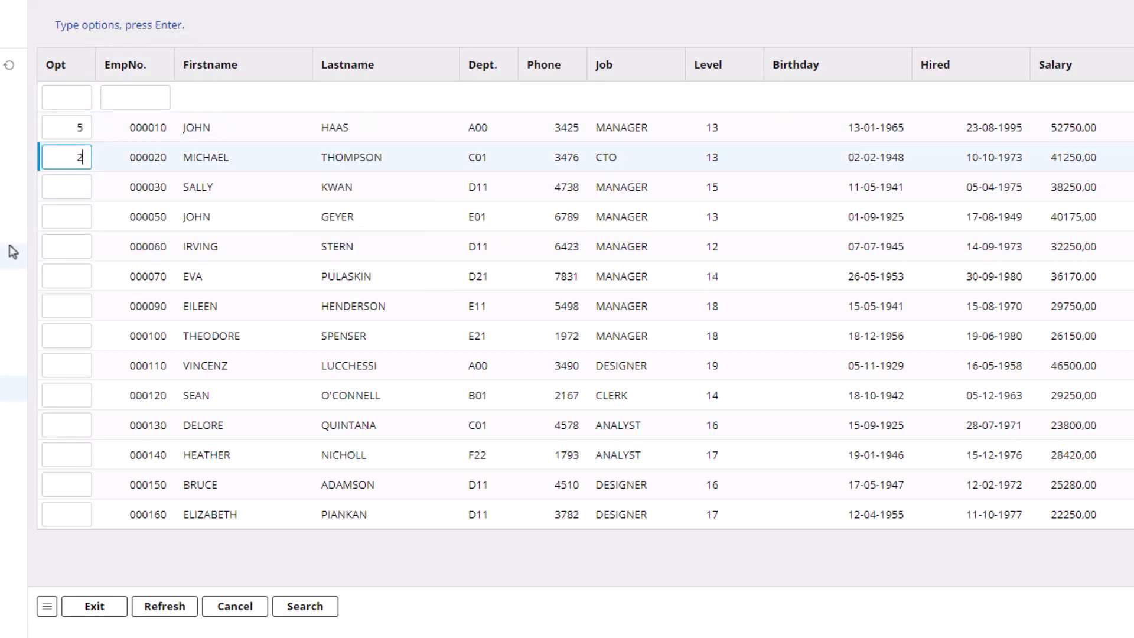
{"action": "key", "text": "Tab"}
{"action": "type", "text": "3"}
{"action": "key", "text": "Tab"}
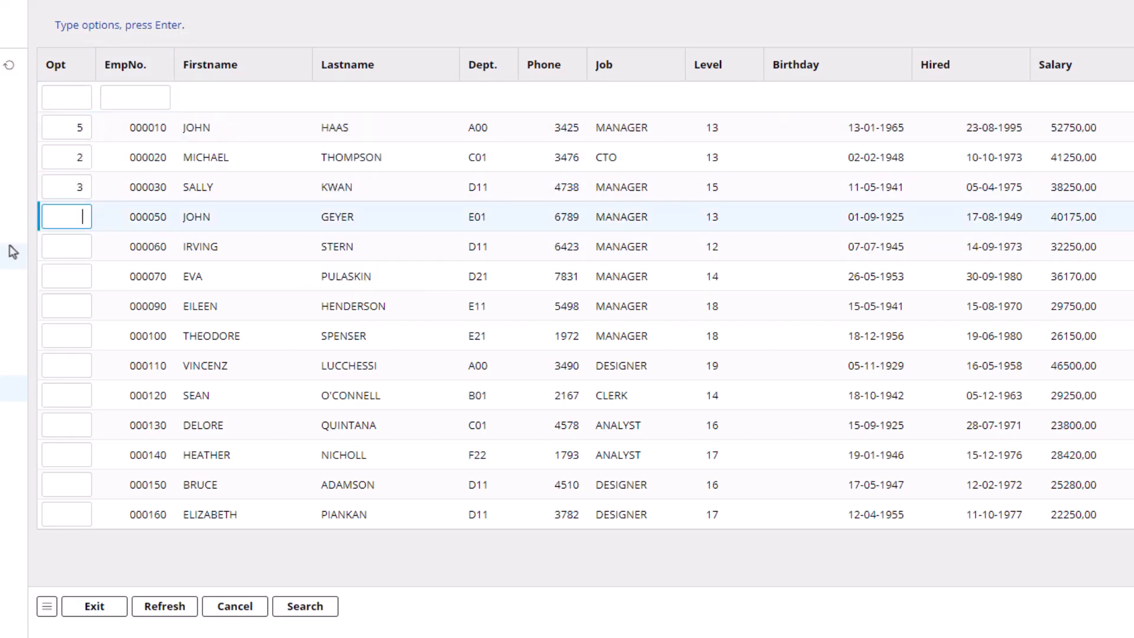
{"action": "type", "text": "2"}
{"action": "key", "text": "Tab"}
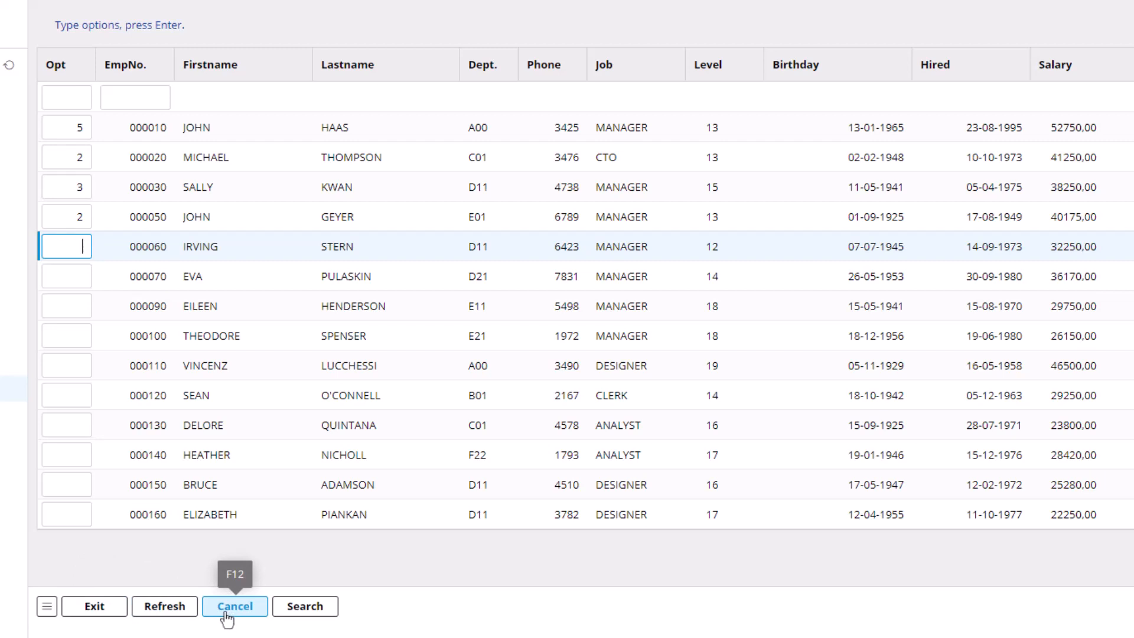
Step: Open the F17 search for the employee list, move its window aside, and search by the employee's first name
{"action": "left_click", "coordinate": [47, 606]}
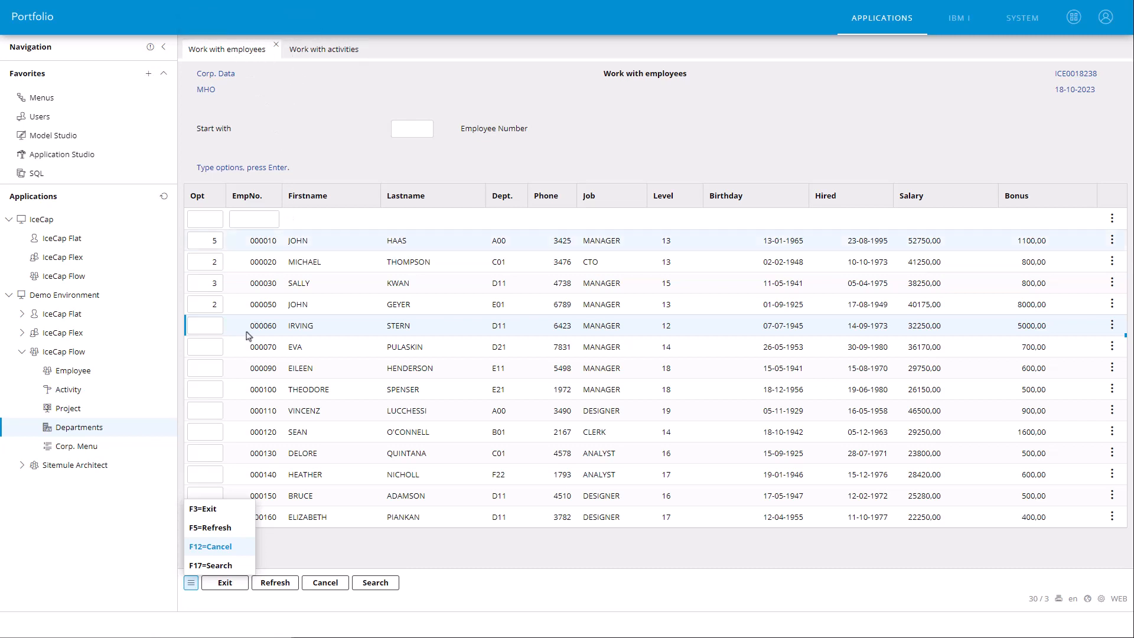
{"action": "left_click", "coordinate": [200, 566]}
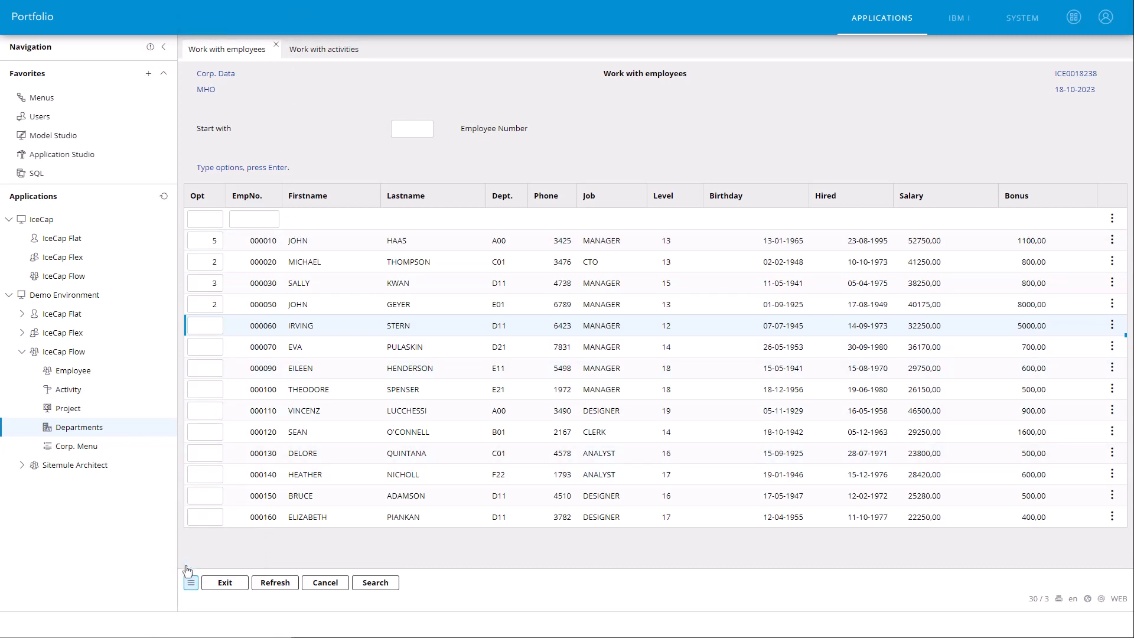
{"action": "left_click_drag", "start_coordinate": [491, 185], "coordinate": [675, 98]}
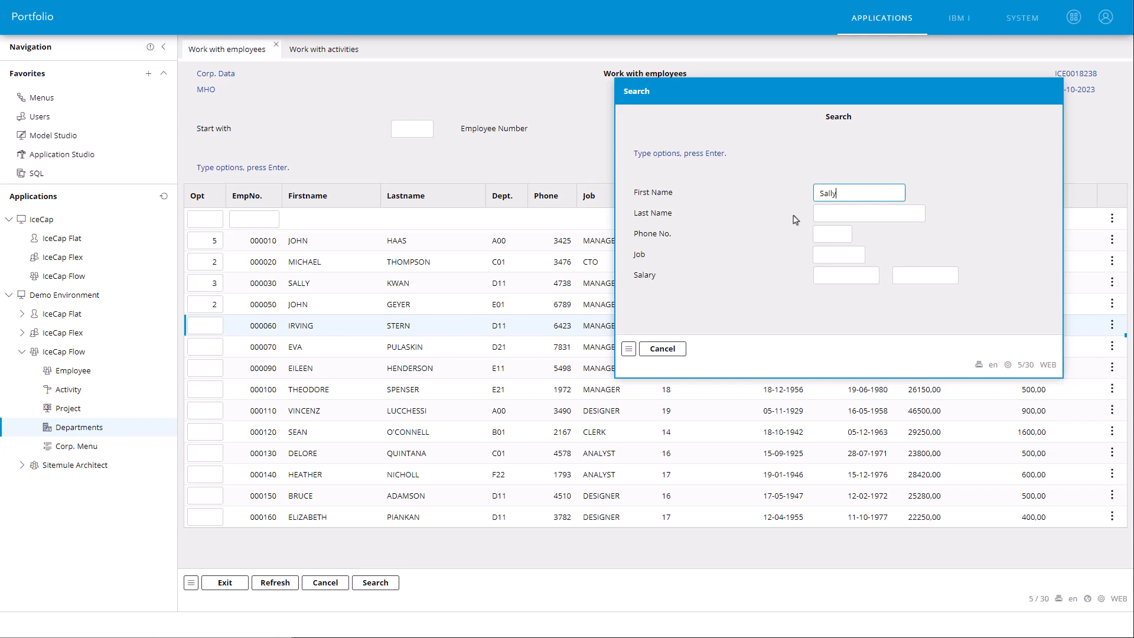
{"action": "key", "text": "Return"}
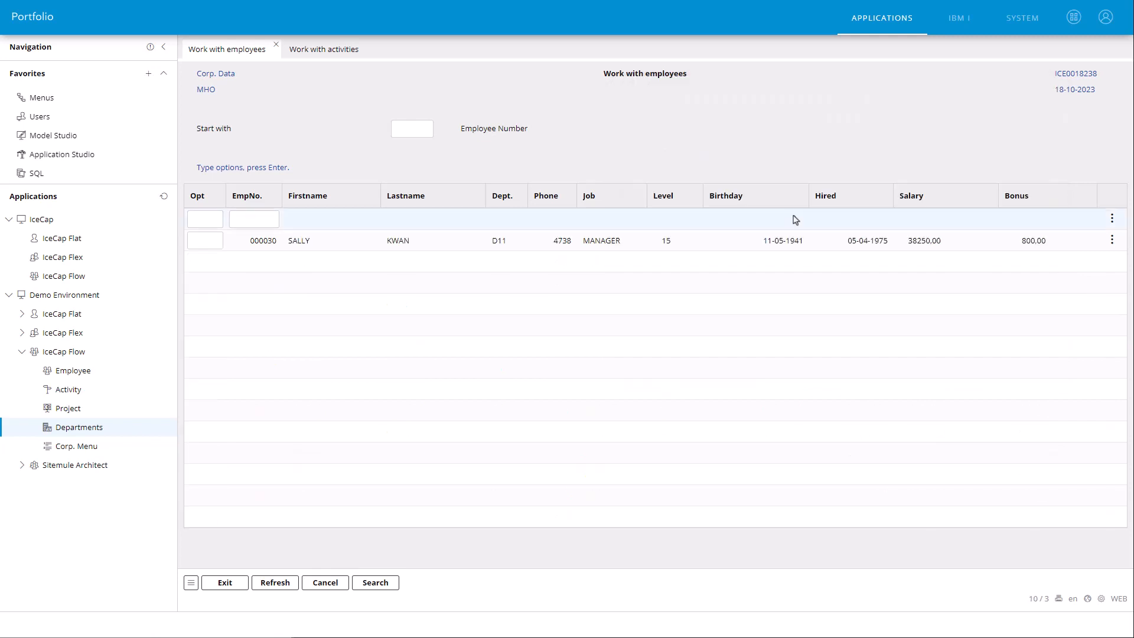
Step: Open the found employee for editing with option 2
{"action": "left_click", "coordinate": [204, 241]}
{"action": "type", "text": "2"}
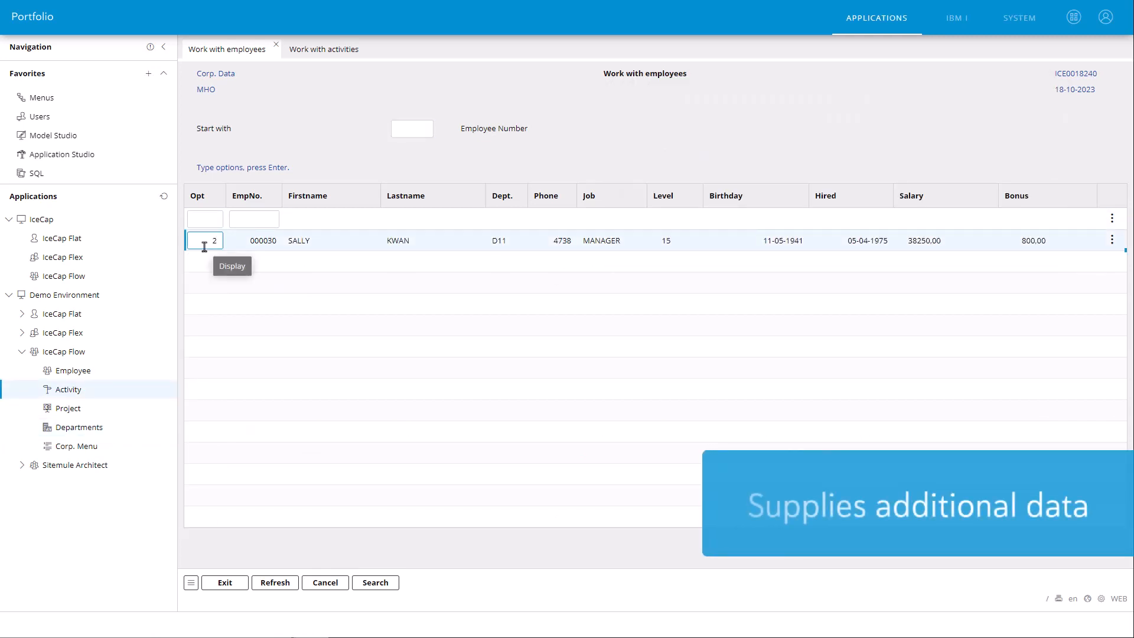
{"action": "key", "text": "Return"}
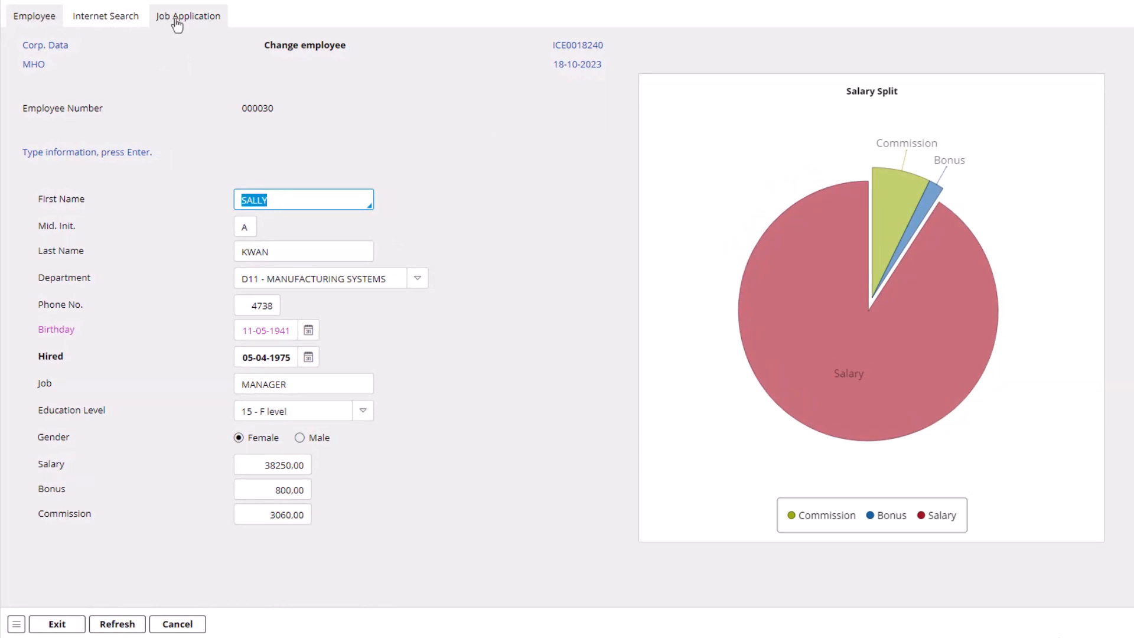
Step: Look through the employee's Internet Search results and Job Application document, and return to the Employee details
{"action": "left_click", "coordinate": [102, 16]}
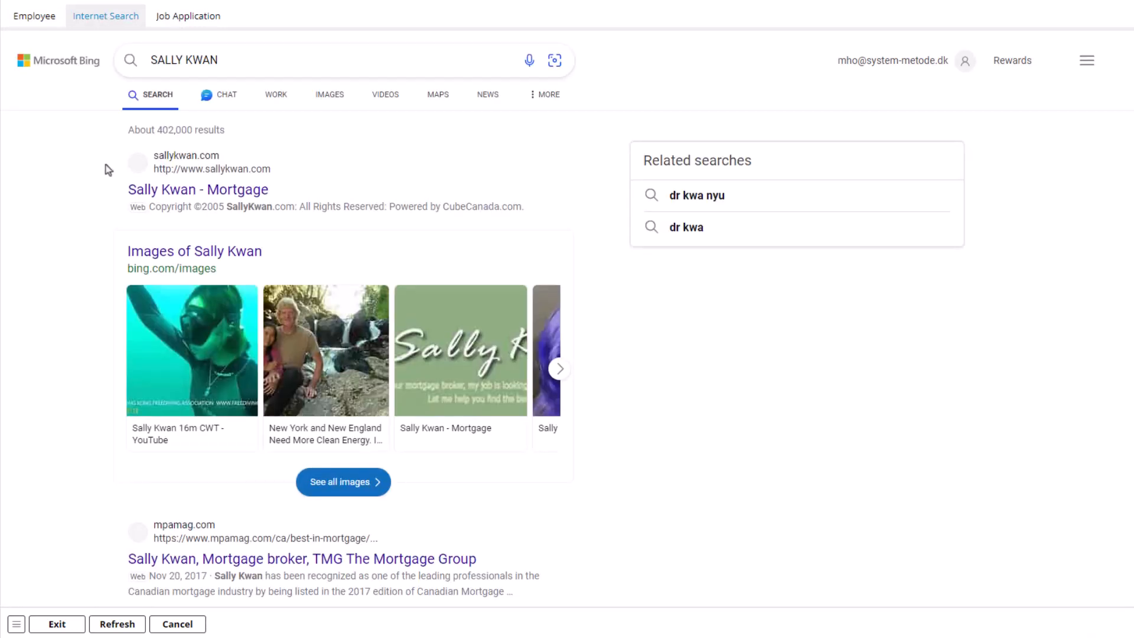
{"action": "scroll", "coordinate": [103, 182], "scroll_direction": "down", "scroll_amount": 3}
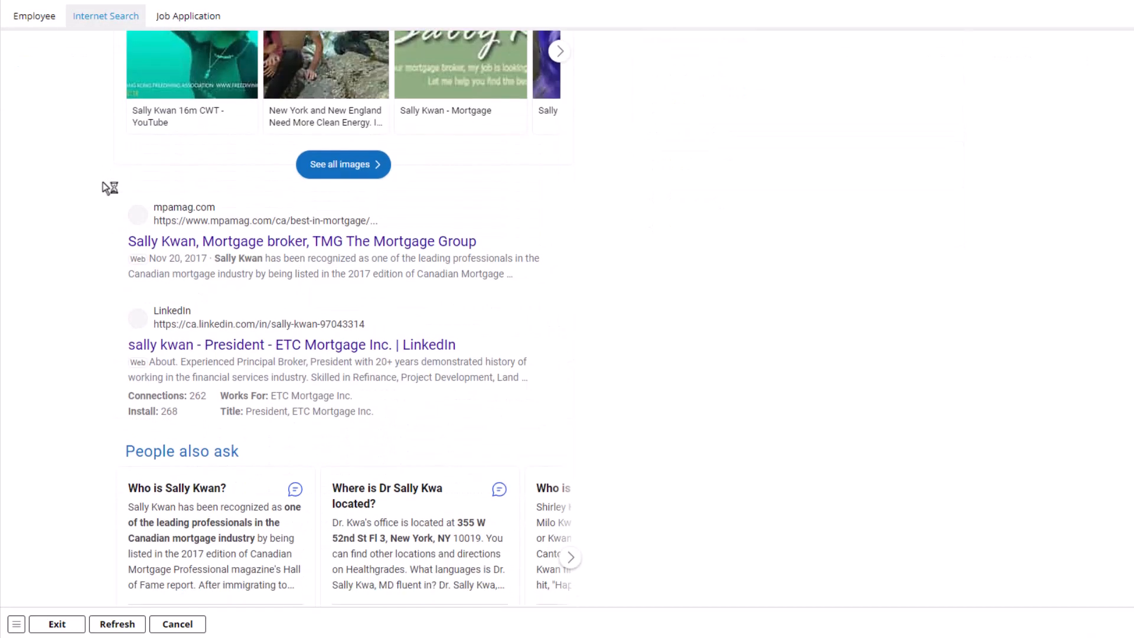
{"action": "scroll", "coordinate": [103, 171], "scroll_direction": "up", "scroll_amount": 1}
{"action": "left_click", "coordinate": [172, 25]}
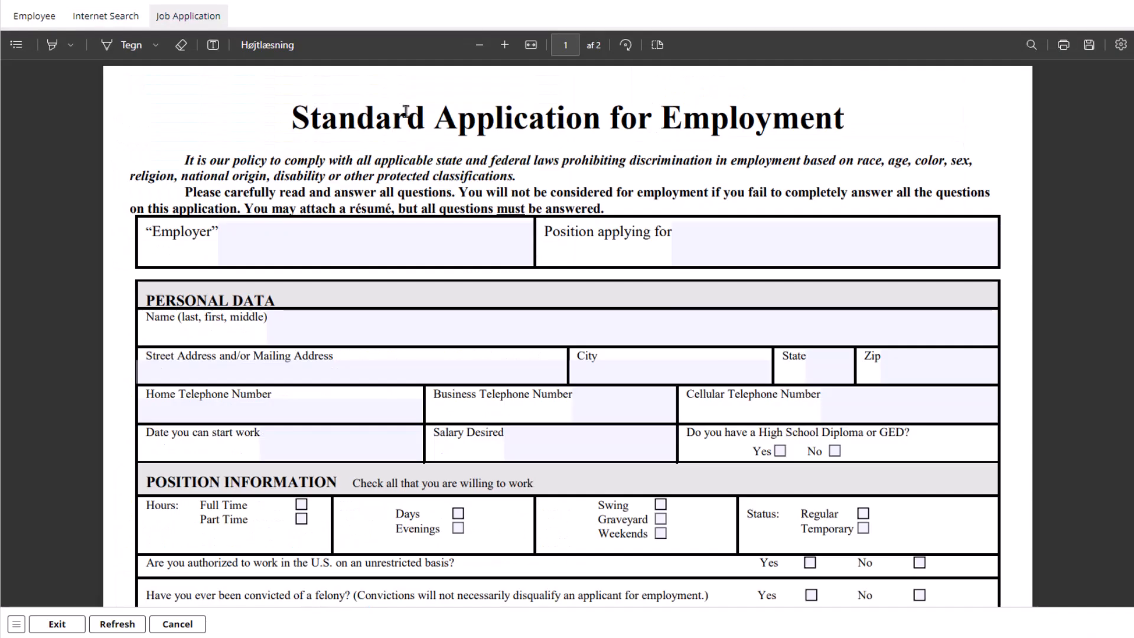
{"action": "scroll", "coordinate": [406, 114], "scroll_direction": "down", "scroll_amount": 15}
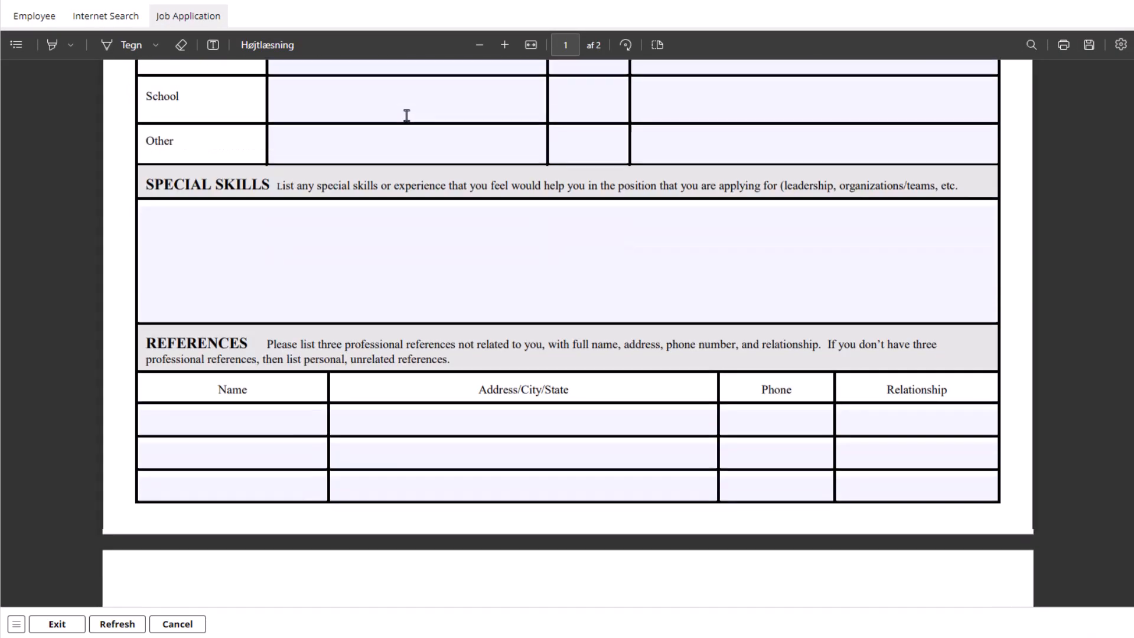
{"action": "left_click", "coordinate": [37, 17]}
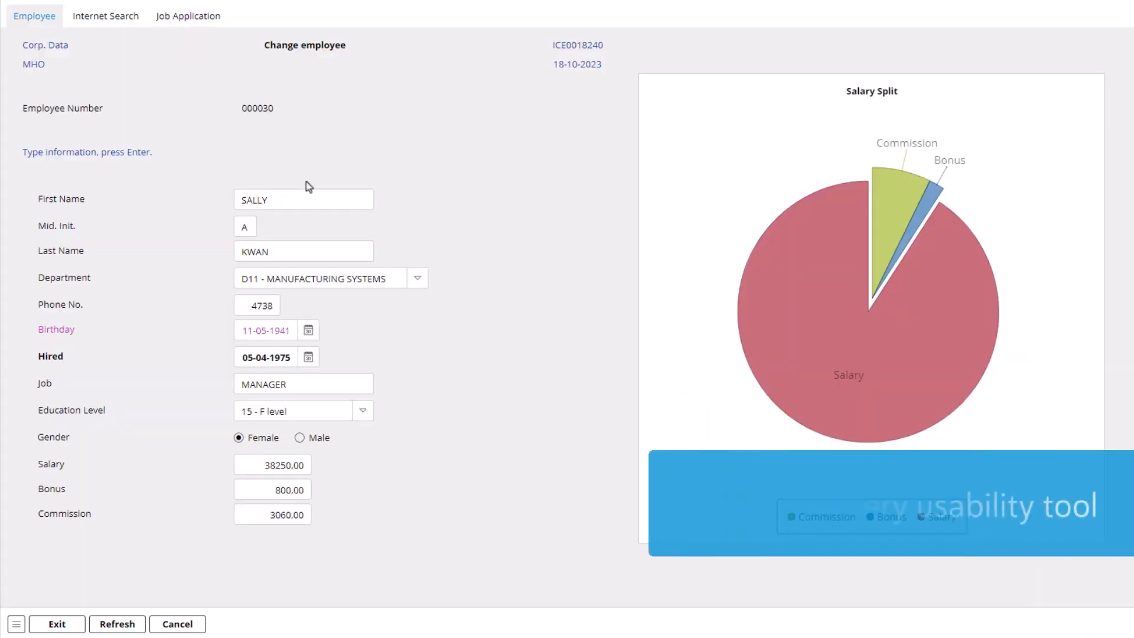
Step: View the Department choices, the Birthday calendar and the Education Level choices without changing any value
{"action": "left_click", "coordinate": [416, 277]}
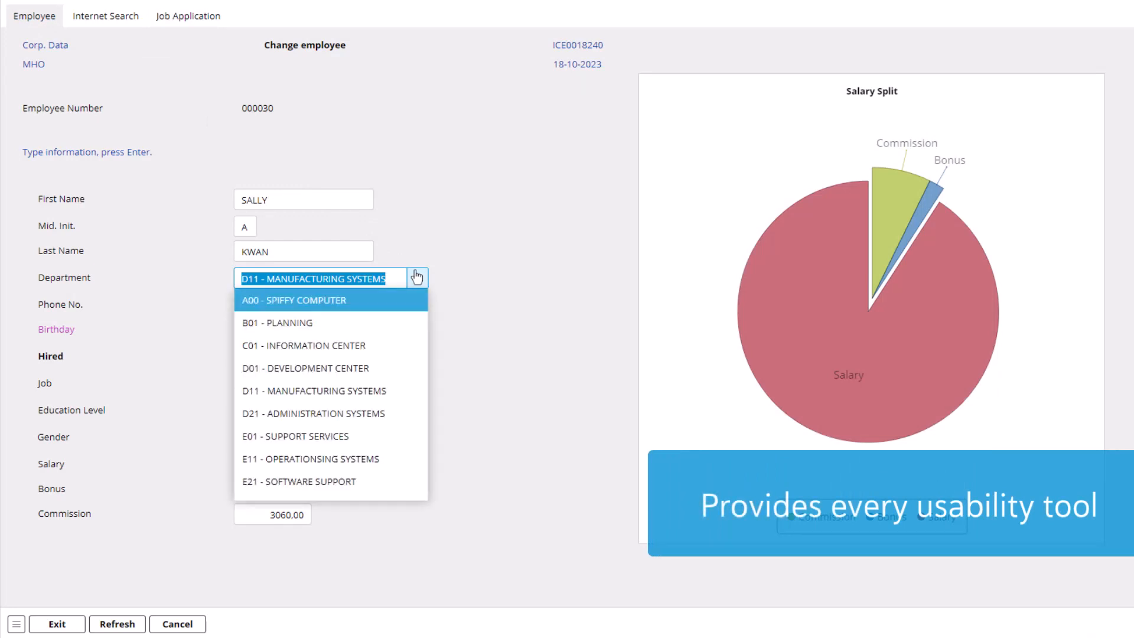
{"action": "left_click", "coordinate": [425, 246]}
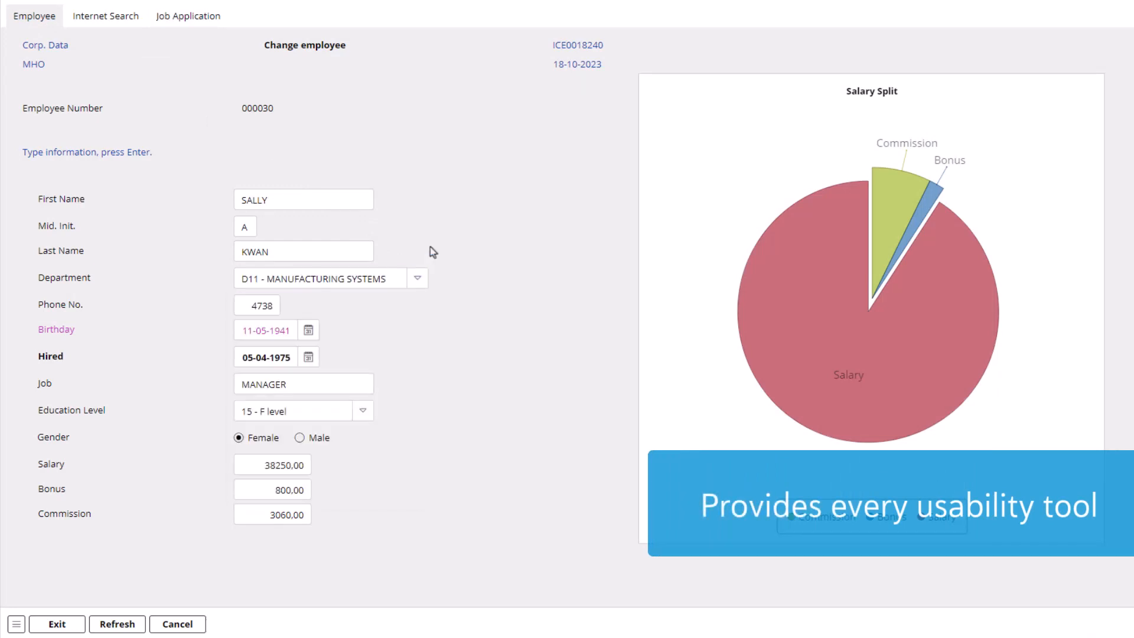
{"action": "left_click", "coordinate": [307, 338]}
{"action": "left_click", "coordinate": [356, 309]}
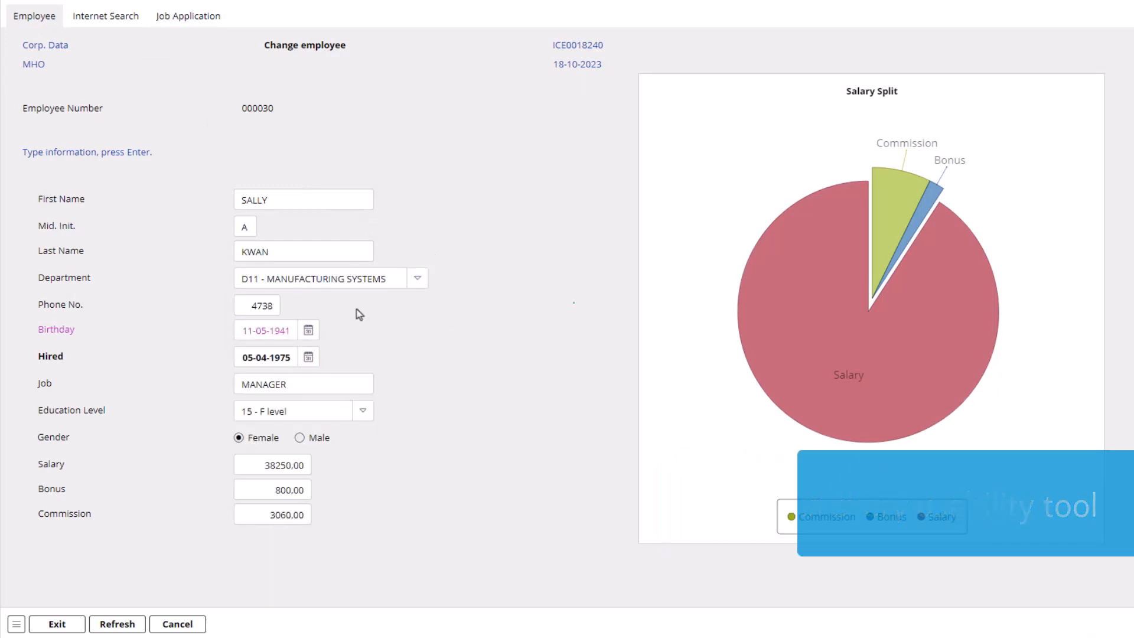
{"action": "left_click", "coordinate": [363, 413]}
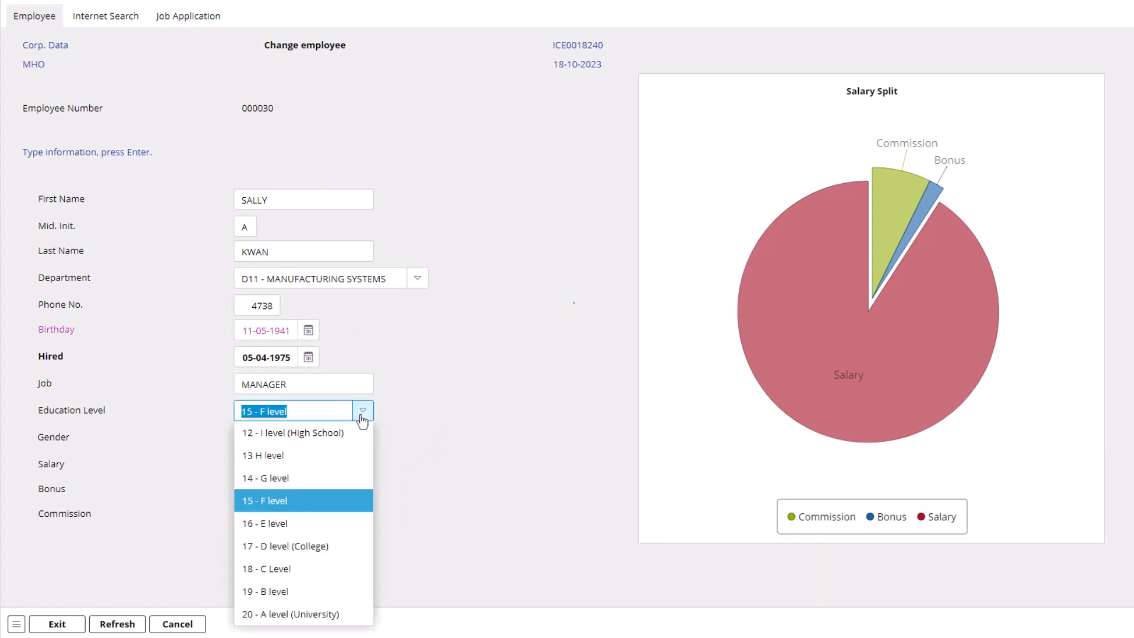
{"action": "left_click", "coordinate": [402, 442]}
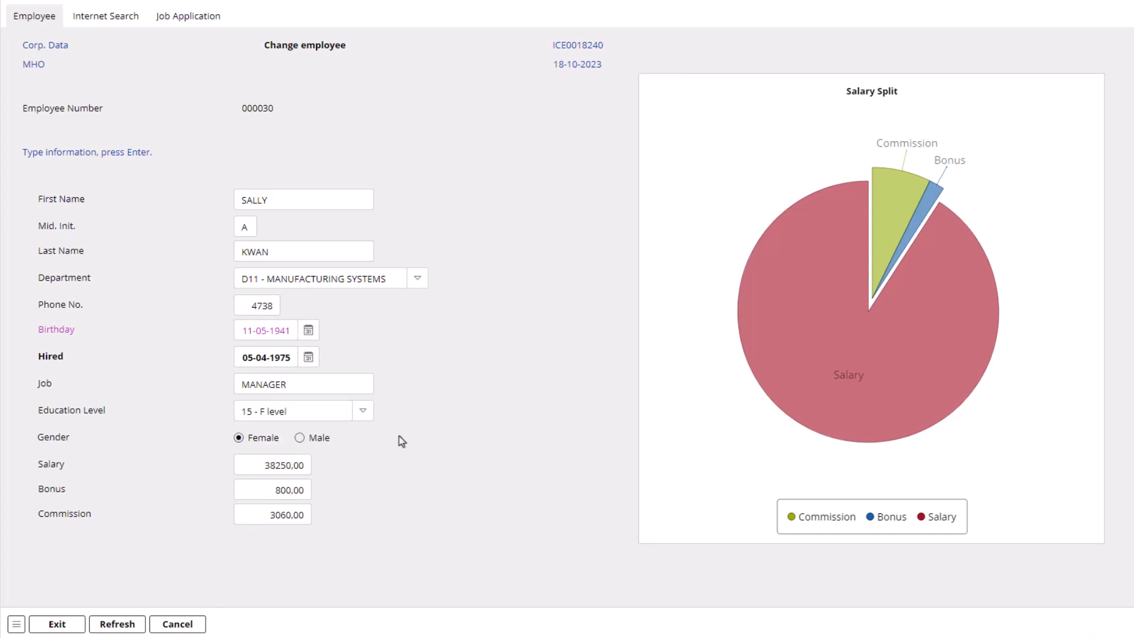
Step: View the full departments lookup for the Department field and cancel it without choosing one
{"action": "left_click", "coordinate": [377, 277]}
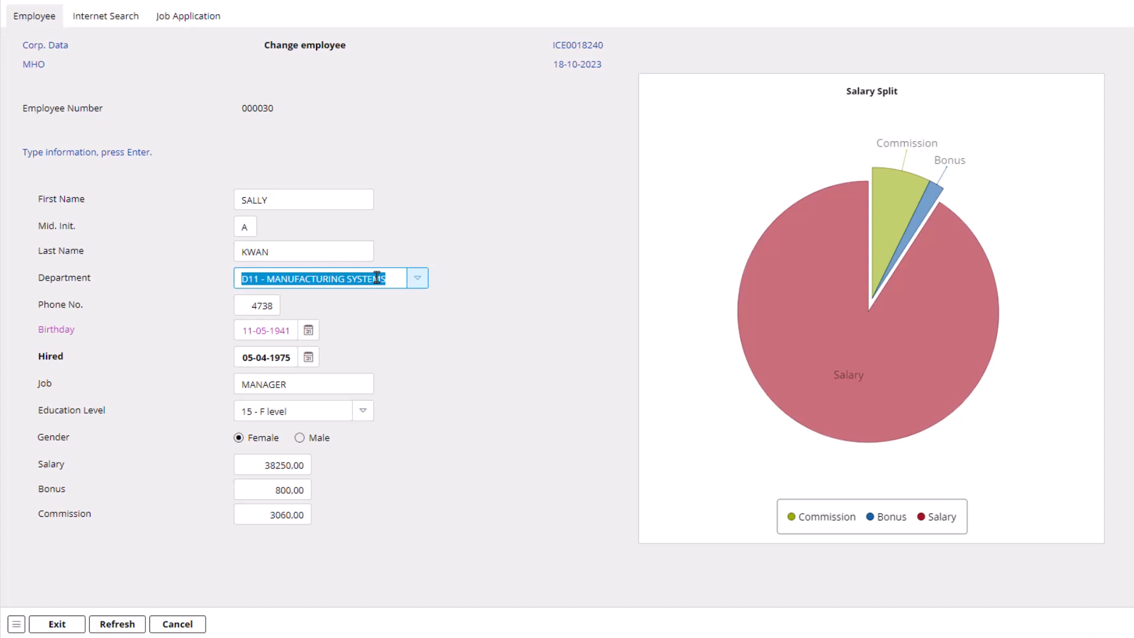
{"action": "key", "text": "F4"}
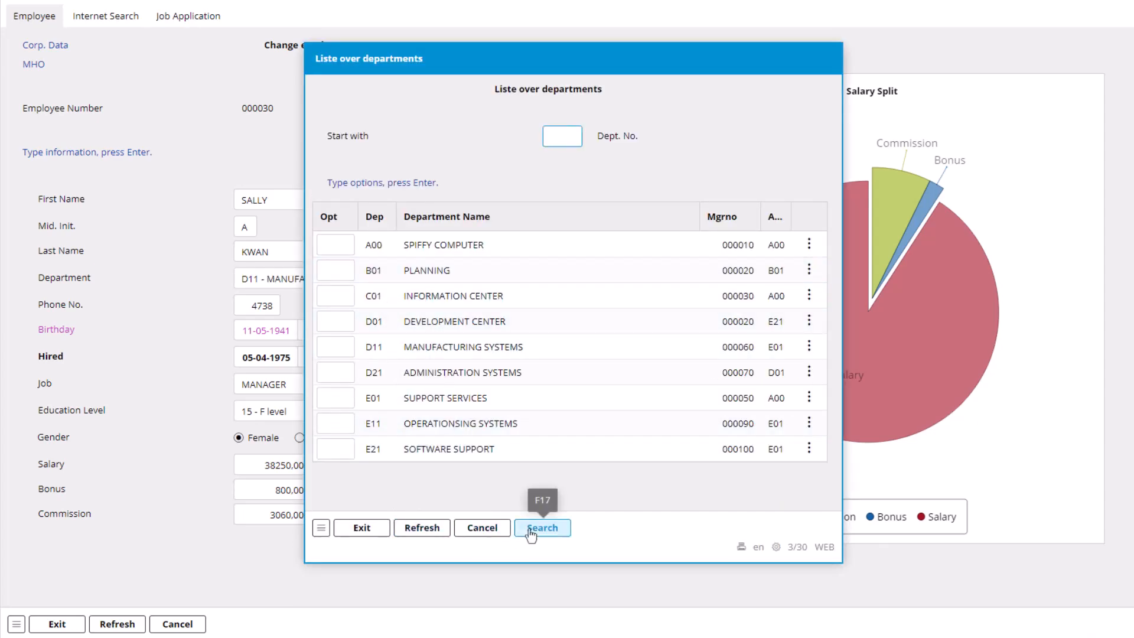
{"action": "left_click", "coordinate": [482, 527]}
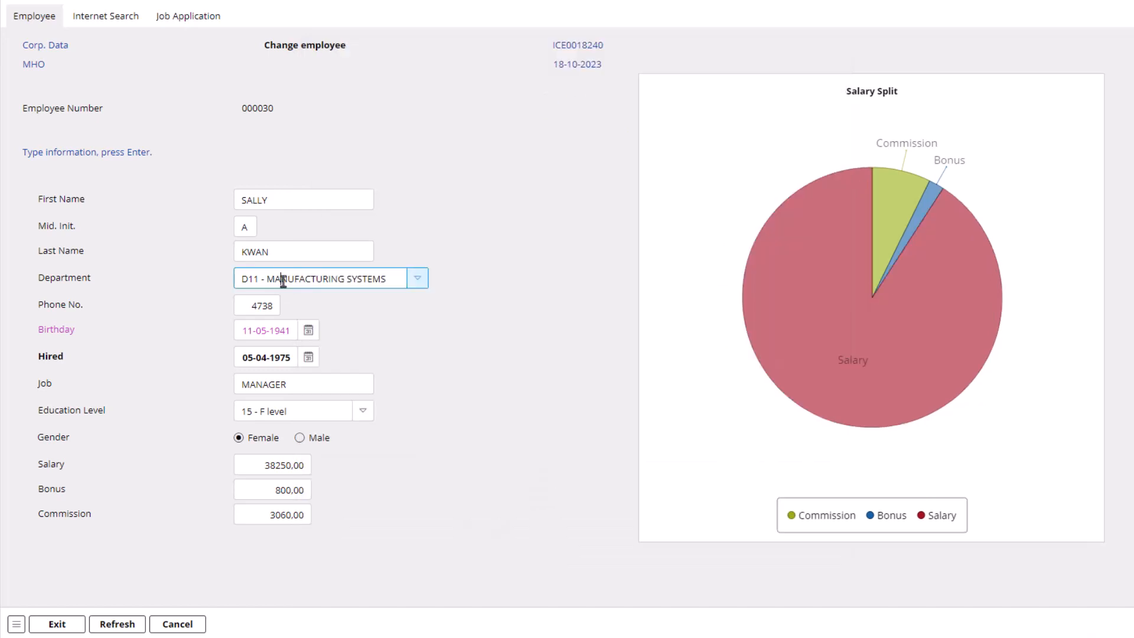
Step: Find departments matching "supp" and set the employee's Department to E21 - SOFTWARE SUPPORT
{"action": "left_click_drag", "start_coordinate": [384, 279], "coordinate": [211, 278]}
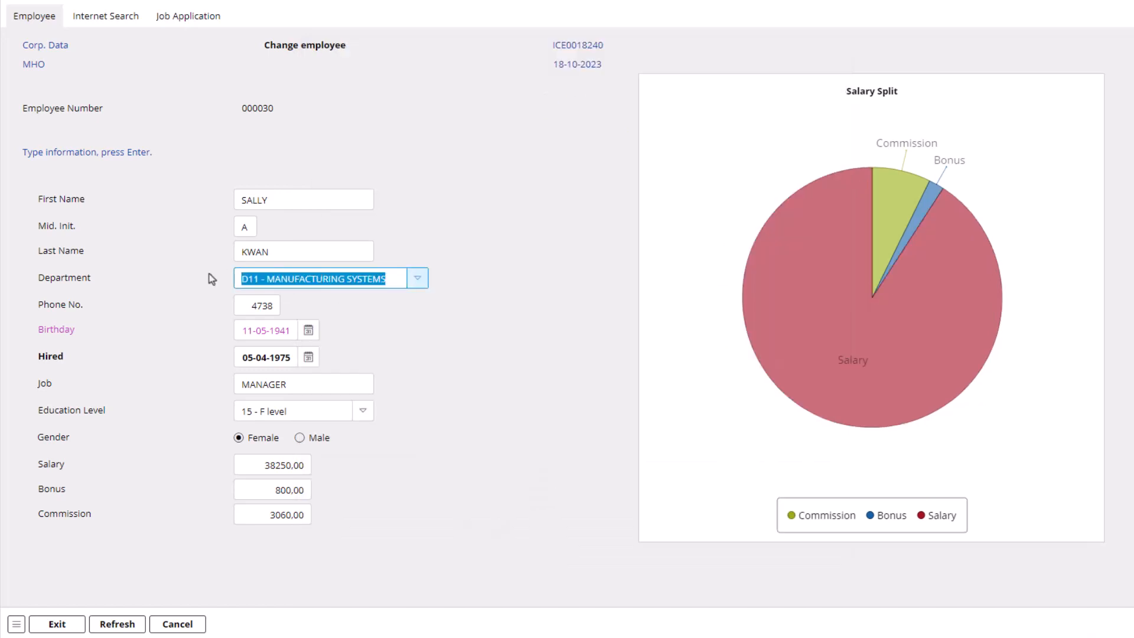
{"action": "type", "text": "supp"}
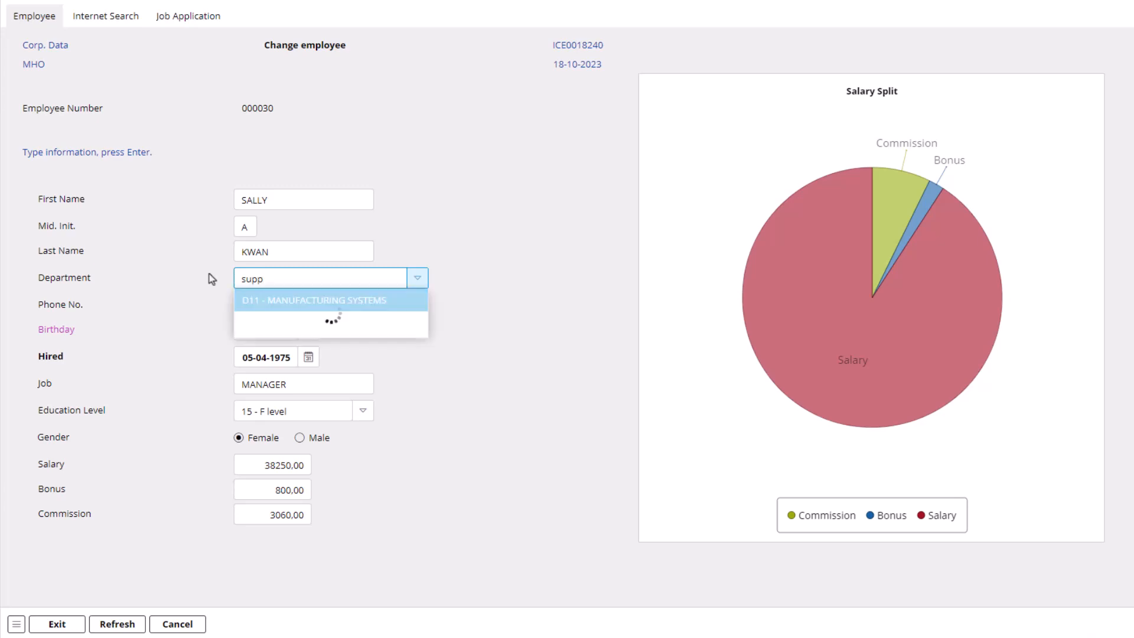
{"action": "key", "text": "Down"}
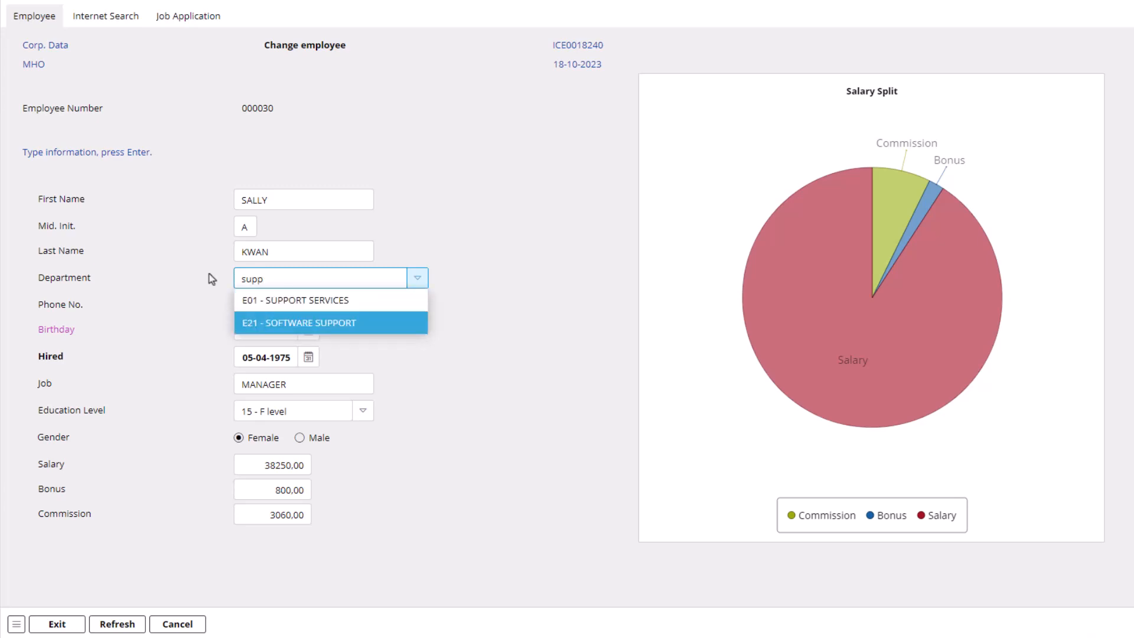
{"action": "key", "text": "Return"}
{"action": "key", "text": "Tab"}
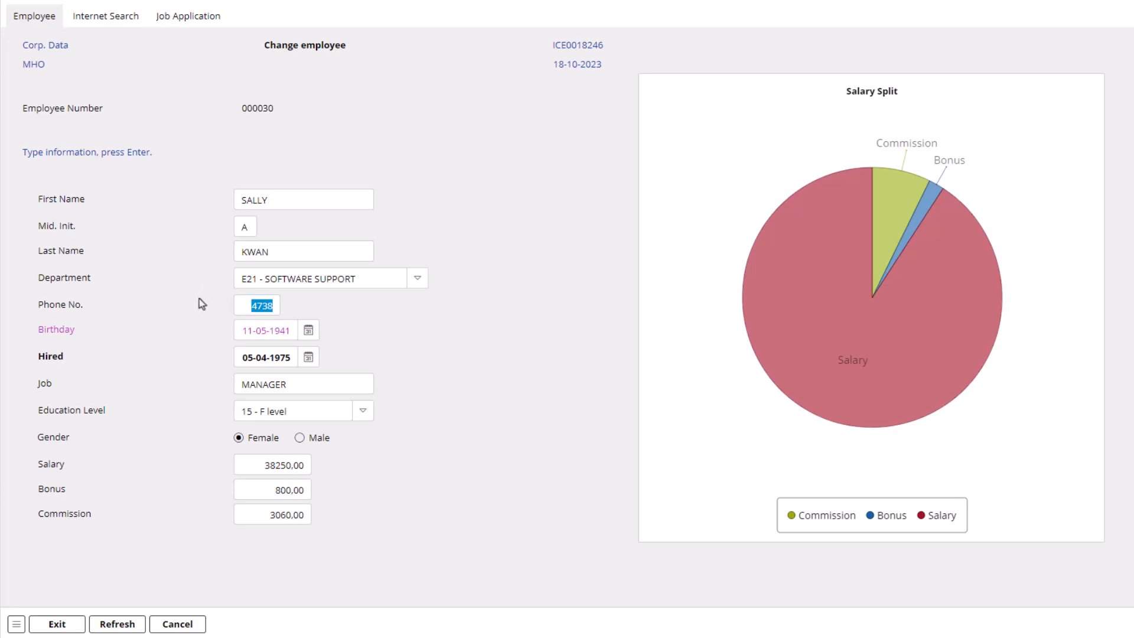
Step: Set the employee's Job to CFO from the suggestions matching "C"
{"action": "left_click", "coordinate": [353, 201]}
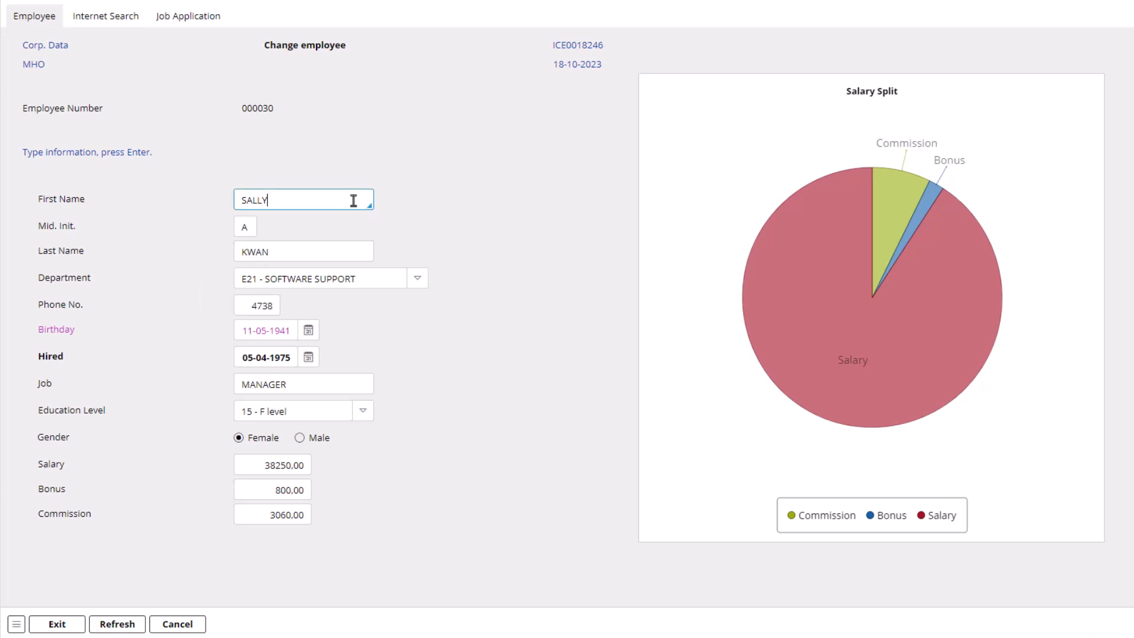
{"action": "left_click", "coordinate": [341, 255]}
{"action": "left_click", "coordinate": [330, 385]}
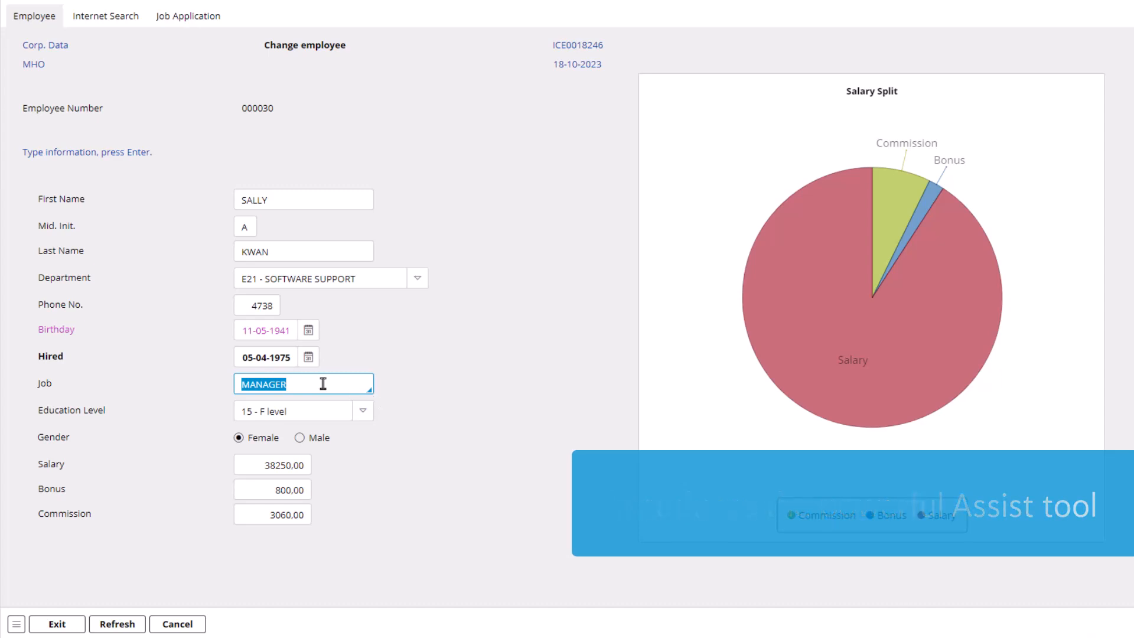
{"action": "type", "text": "C"}
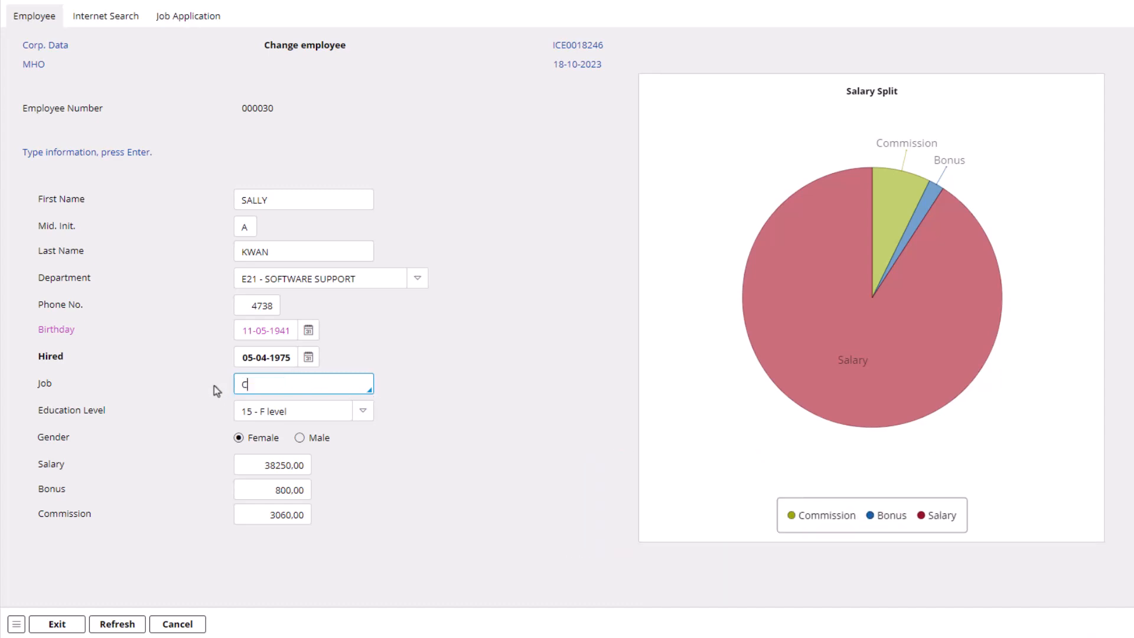
{"action": "key", "text": "Down"}
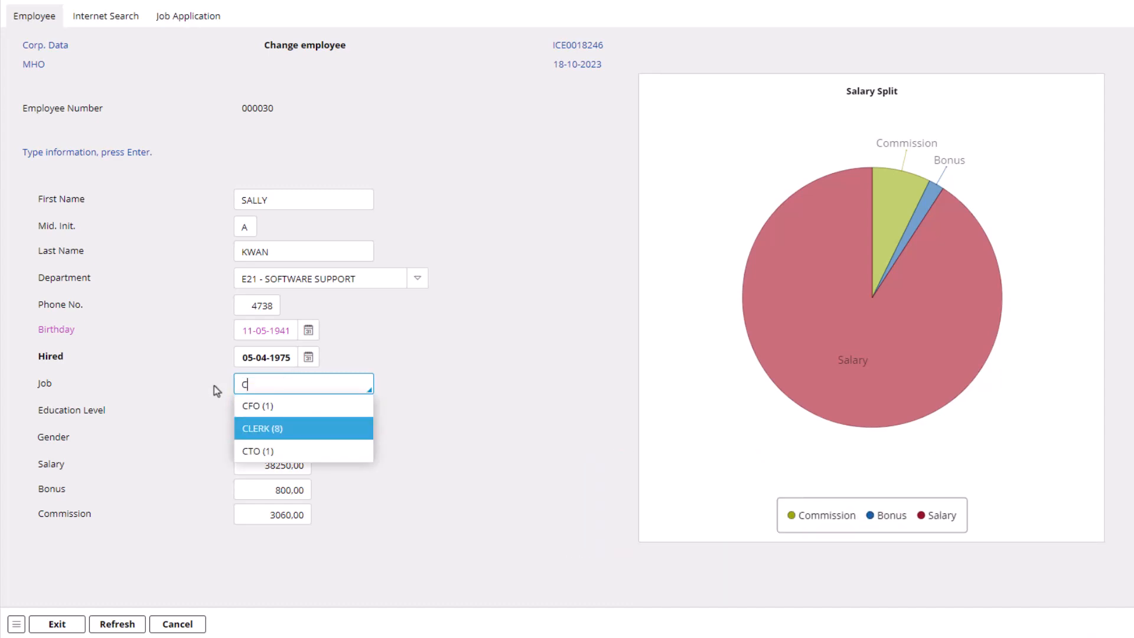
{"action": "key", "text": "Down"}
{"action": "key", "text": "Up"}
{"action": "key", "text": "Up"}
{"action": "key", "text": "Return"}
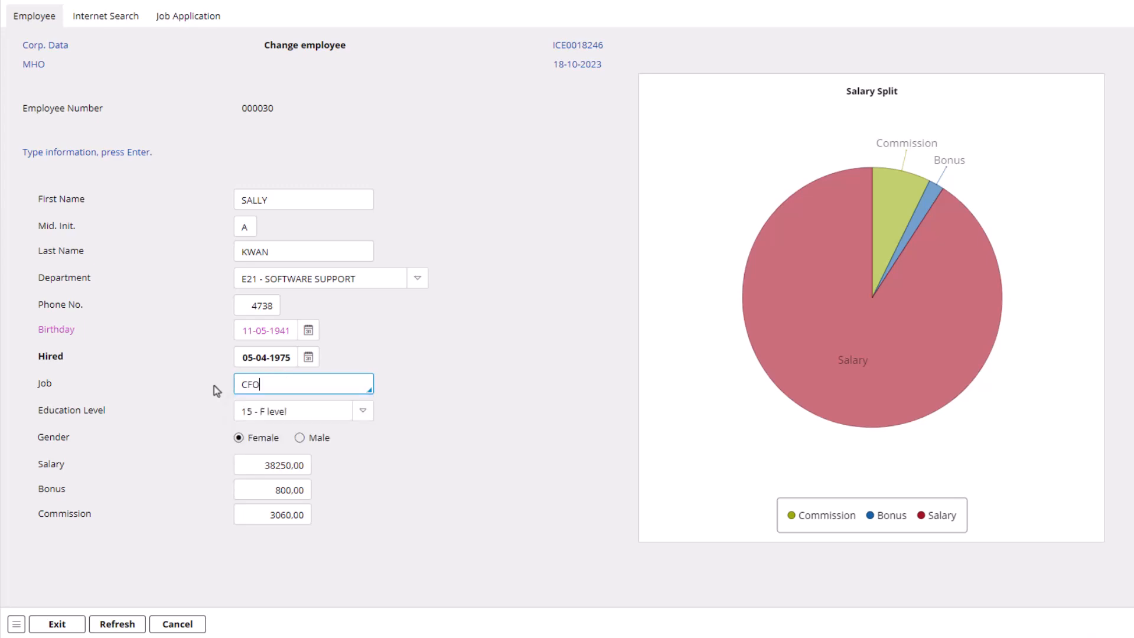
Step: Clear the employee's Job field and pick CFO from the full list of existing jobs
{"action": "key", "text": "BackSpace"}
{"action": "key", "text": "BackSpace"}
{"action": "key", "text": "BackSpace"}
{"action": "key", "text": "Down"}
{"action": "key", "text": "Down"}
{"action": "key", "text": "Down"}
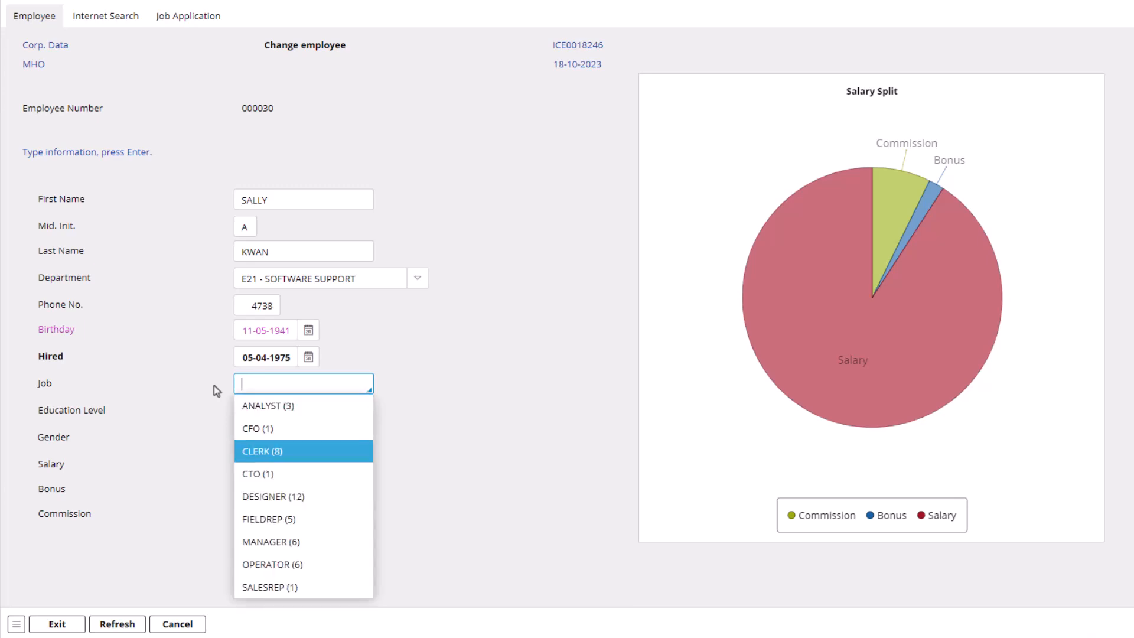
{"action": "key", "text": "Up"}
{"action": "key", "text": "Up"}
{"action": "key", "text": "Return"}
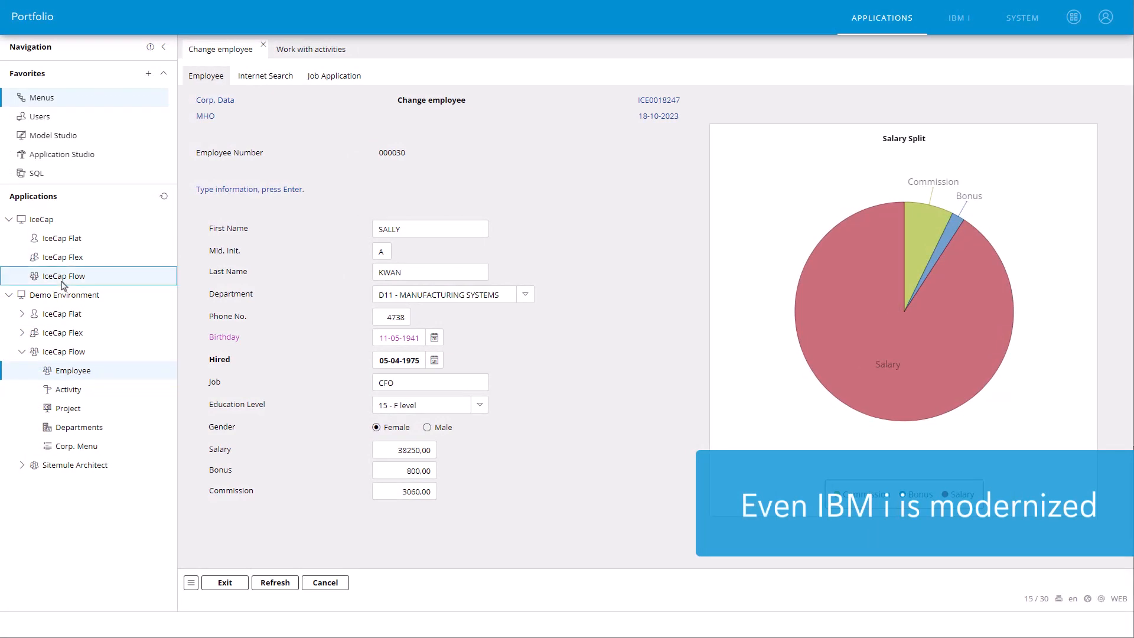
Step: Open an IceCap Flow session under IceCap and run WRKACTJOB from the IBM i Main Menu
{"action": "left_click", "coordinate": [70, 280]}
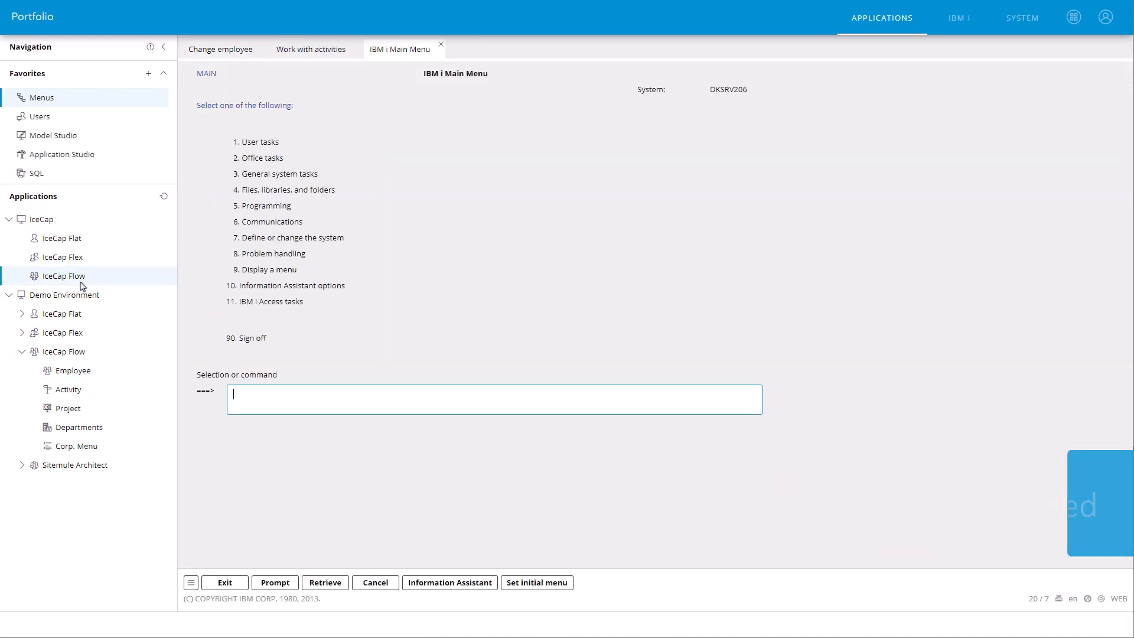
{"action": "left_click", "coordinate": [246, 394]}
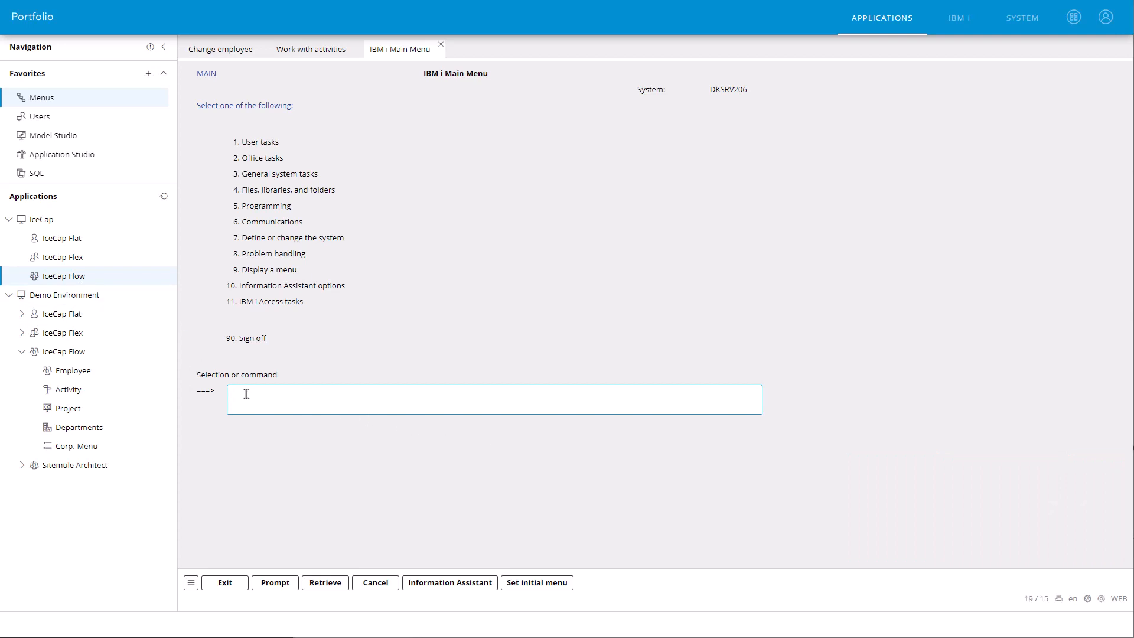
{"action": "type", "text": "WRKACTJOB"}
{"action": "key", "text": "Return"}
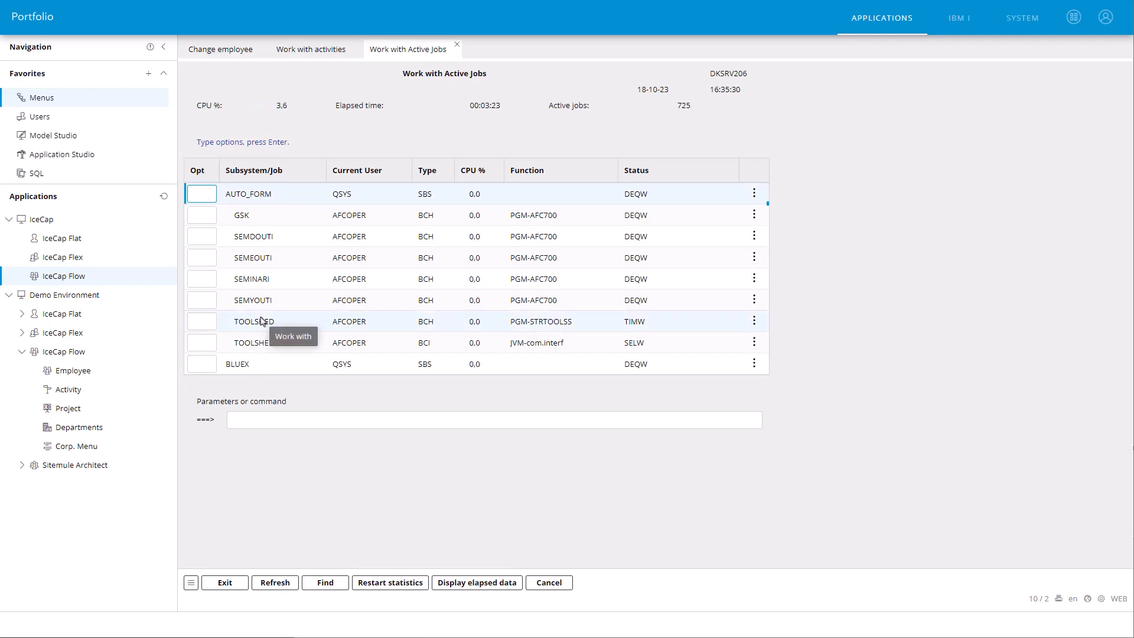
Step: View the available options for the EMAIL job and display elapsed data for the active jobs
{"action": "scroll", "coordinate": [227, 353], "scroll_direction": "down", "scroll_amount": 1}
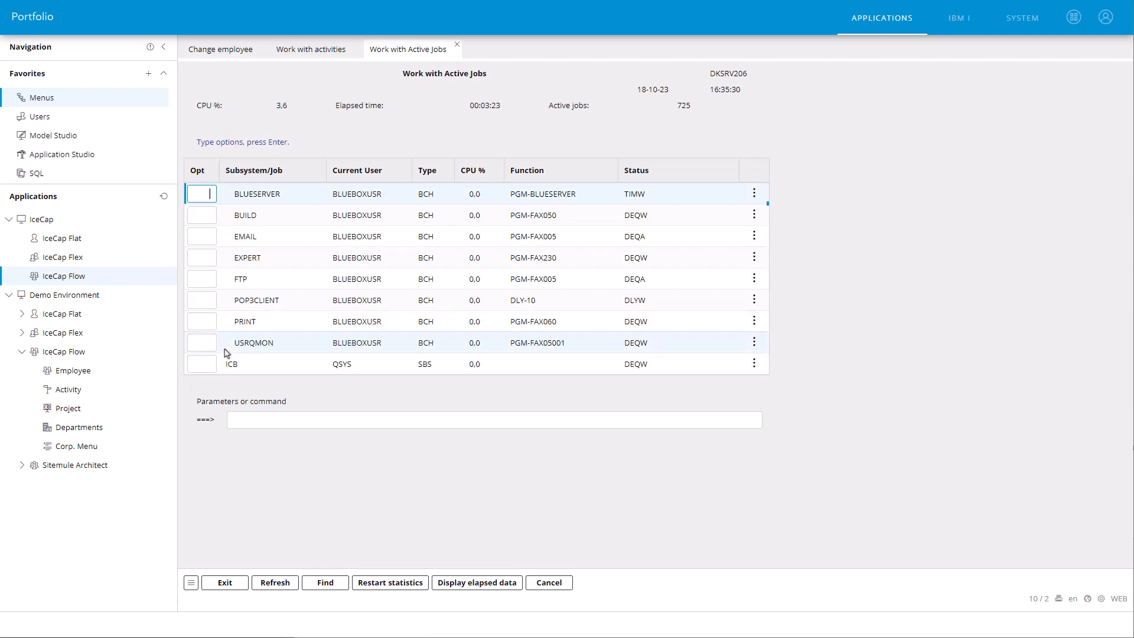
{"action": "left_click", "coordinate": [253, 247]}
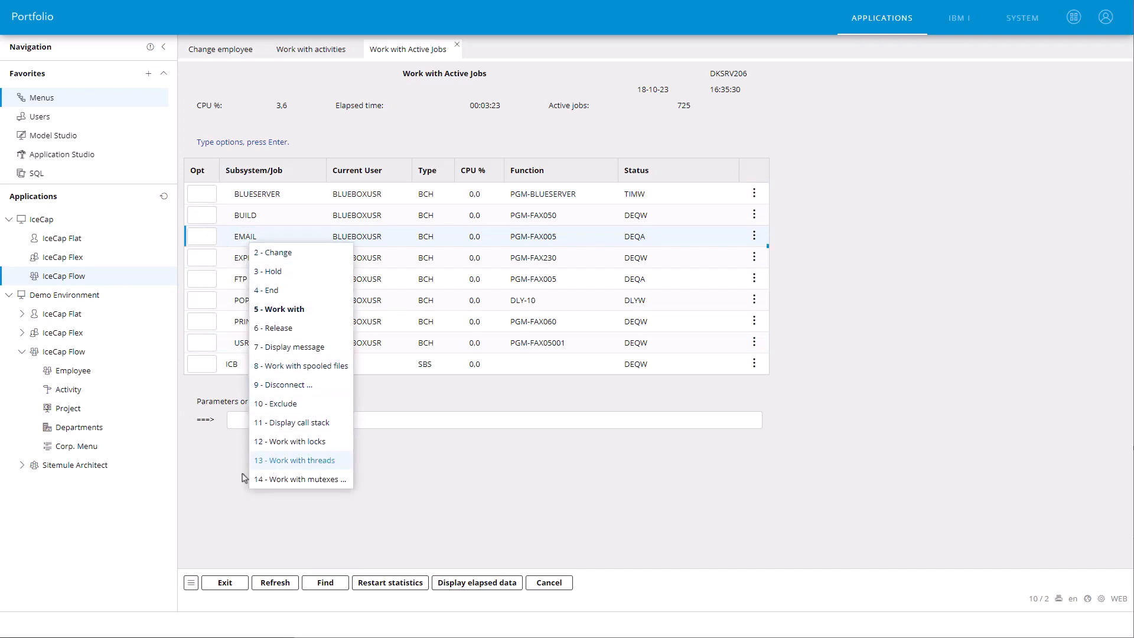
{"action": "left_click", "coordinate": [191, 582]}
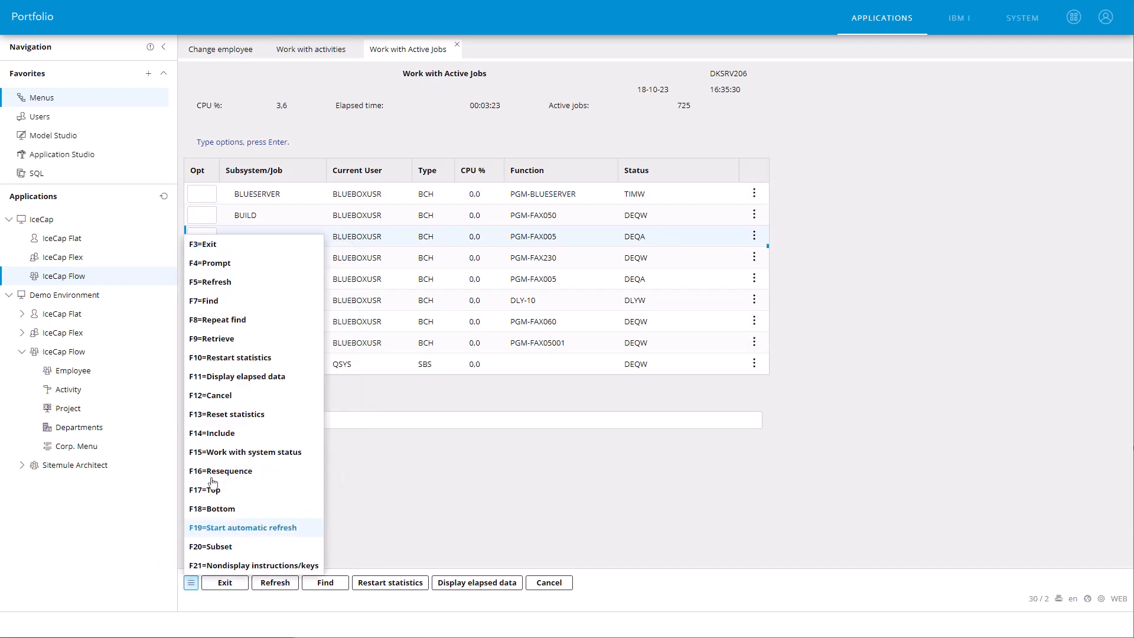
{"action": "left_click", "coordinate": [241, 379]}
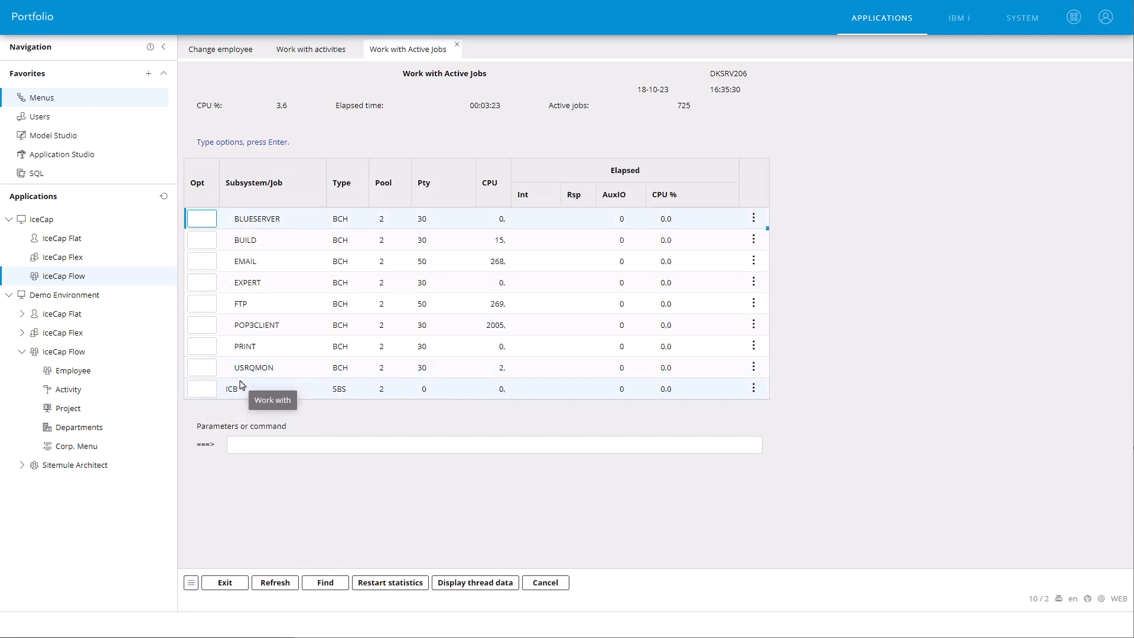
Step: Run the wrkjobd command for *all job descriptions
{"action": "left_click", "coordinate": [241, 446]}
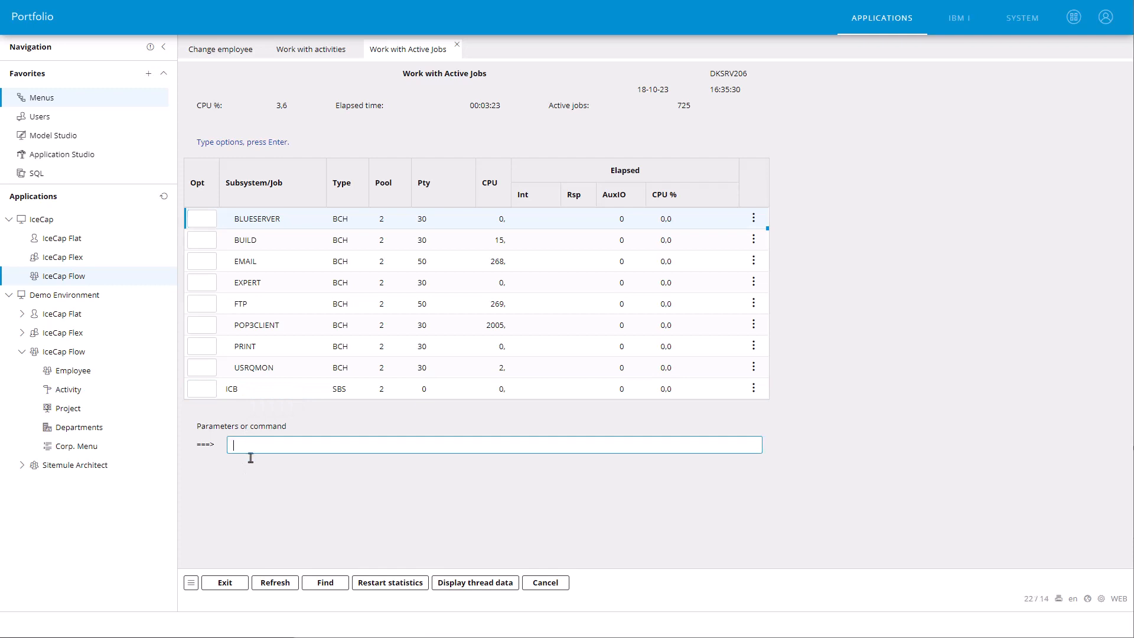
{"action": "type", "text": "wrkjobd"}
{"action": "key", "text": "Return"}
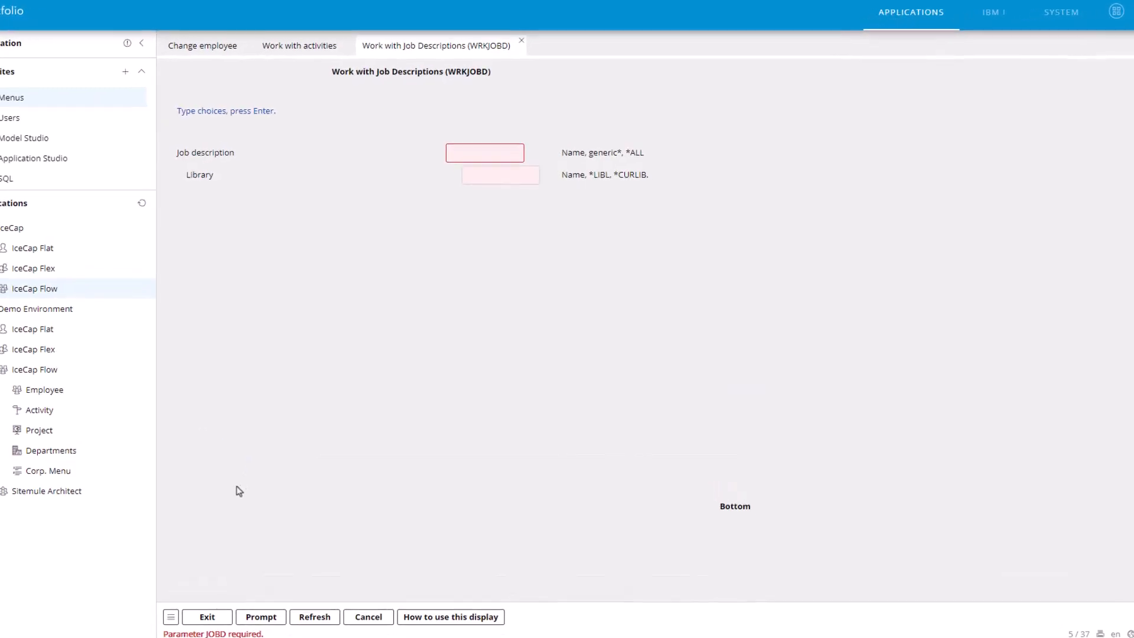
{"action": "type", "text": "*all"}
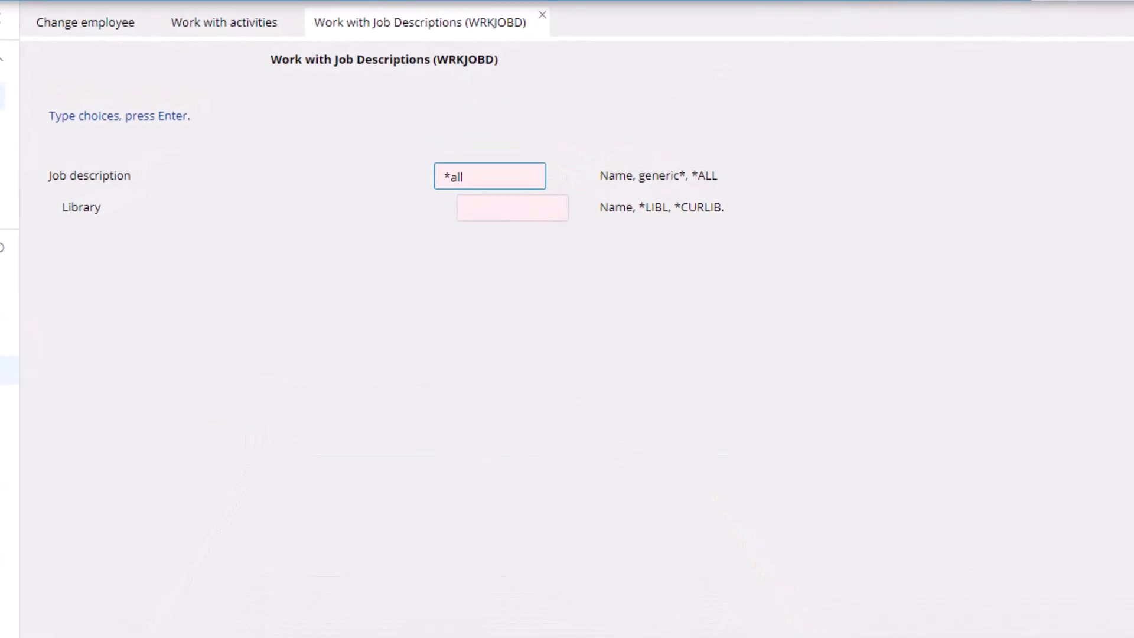
{"action": "key", "text": "Return"}
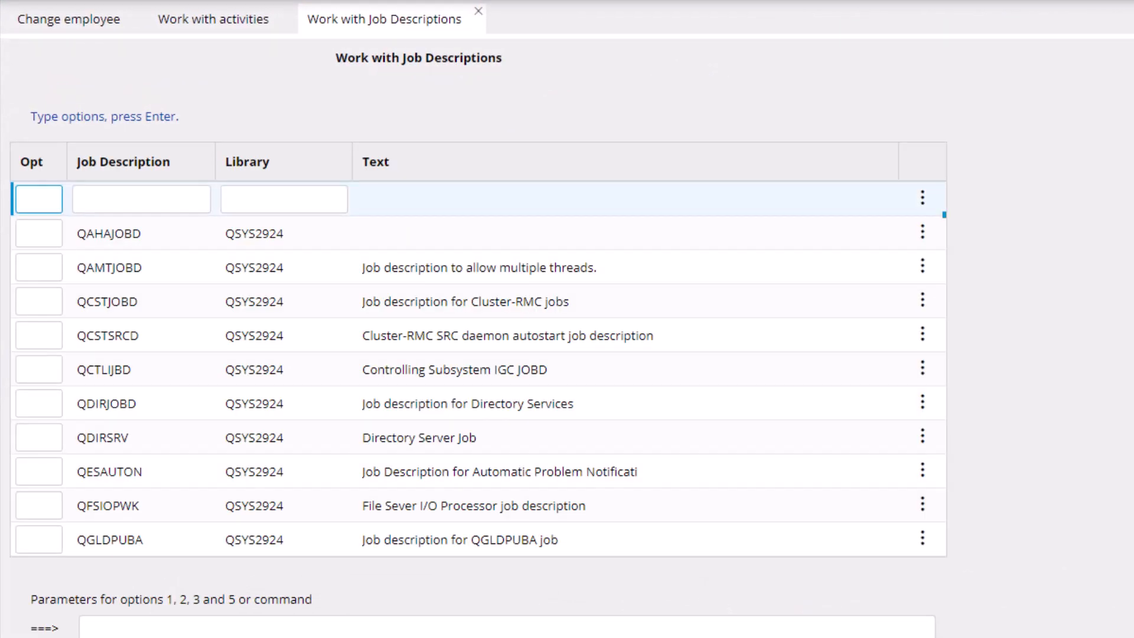
Step: Open the QCSTJOBD job description for changing with option 2
{"action": "key", "text": "Down"}
{"action": "key", "text": "Down"}
{"action": "key", "text": "Down"}
{"action": "type", "text": "2"}
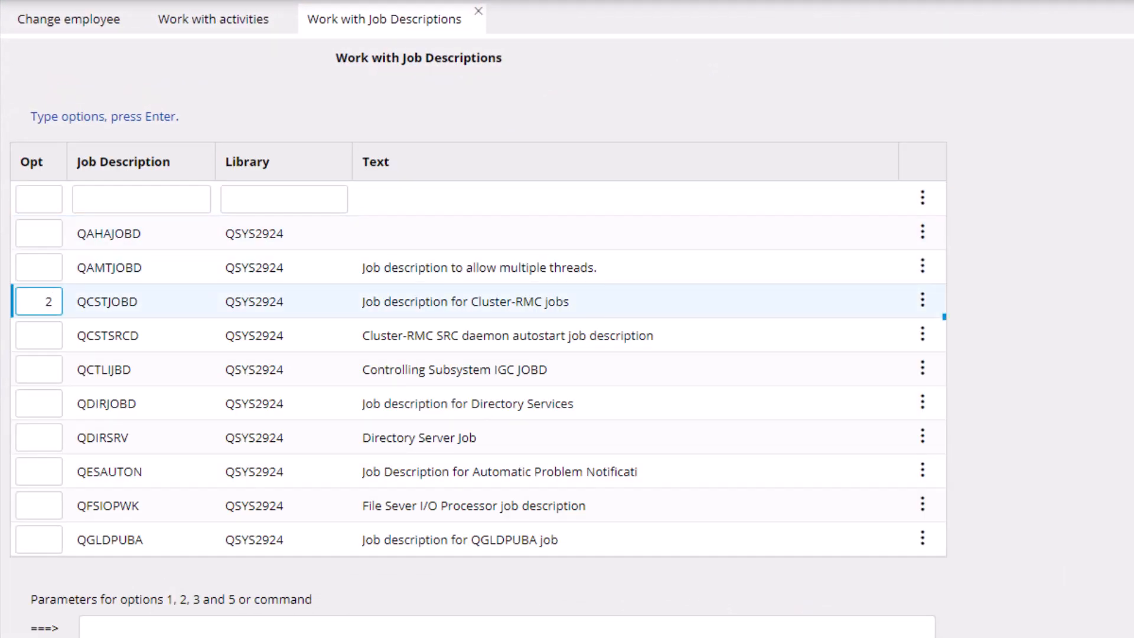
{"action": "key", "text": "Return"}
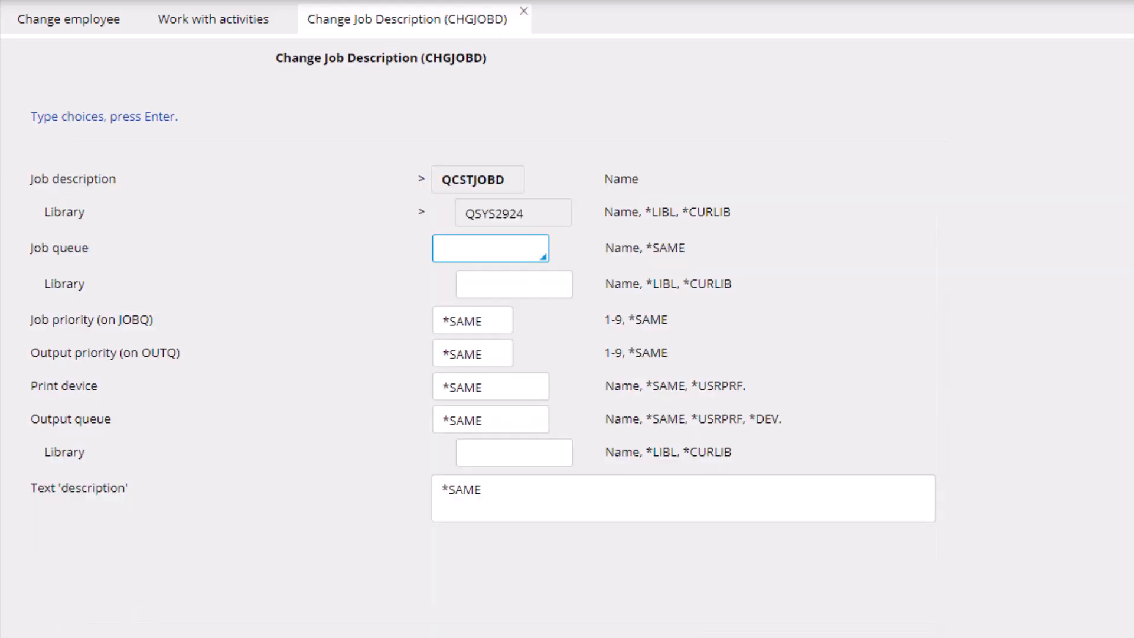
Step: Set the Job queue to QBASE from the suggestions matching "qba"
{"action": "type", "text": "qba"}
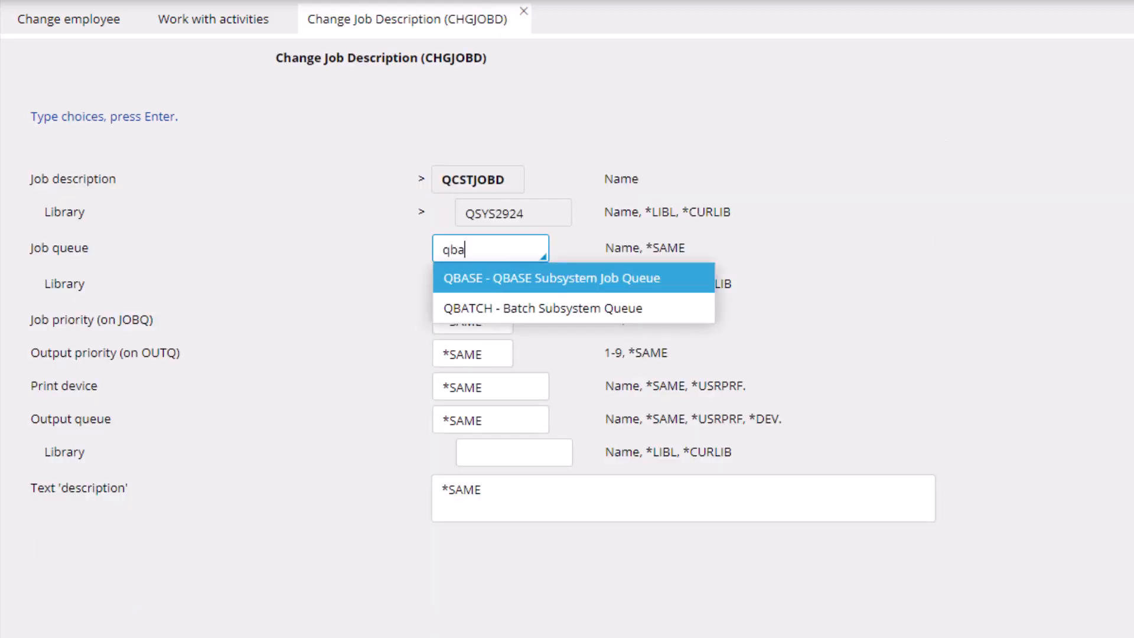
{"action": "key", "text": "Down"}
{"action": "key", "text": "Up"}
{"action": "key", "text": "Return"}
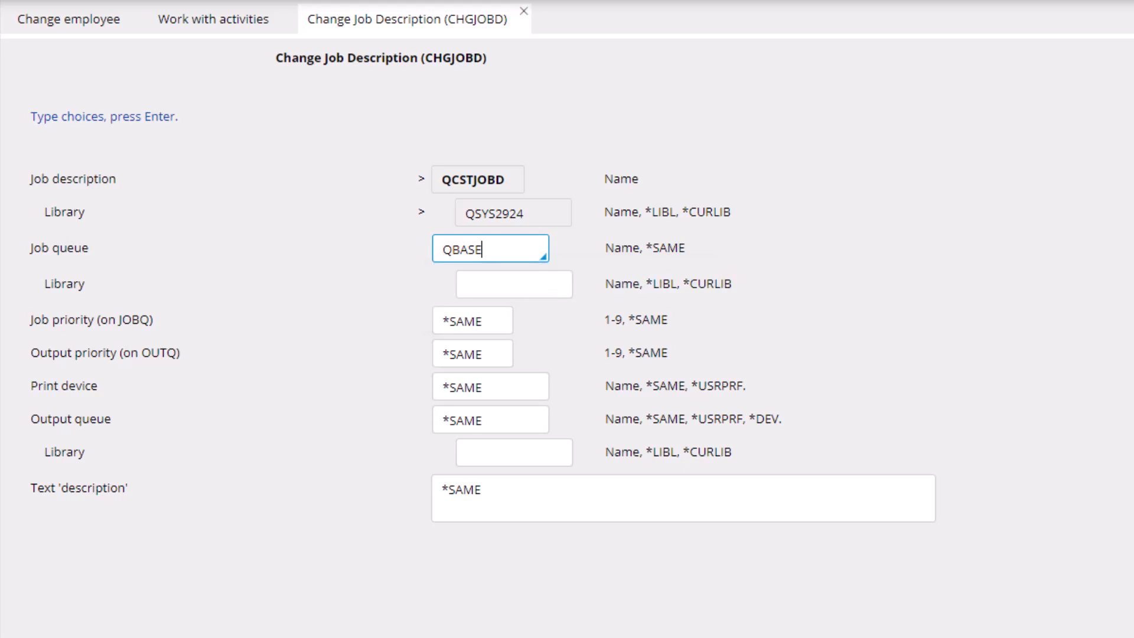
Step: Set the job queue's Library to ICEBREAK from the suggestions matching "iceb"
{"action": "key", "text": "Tab"}
{"action": "type", "text": "iceb"}
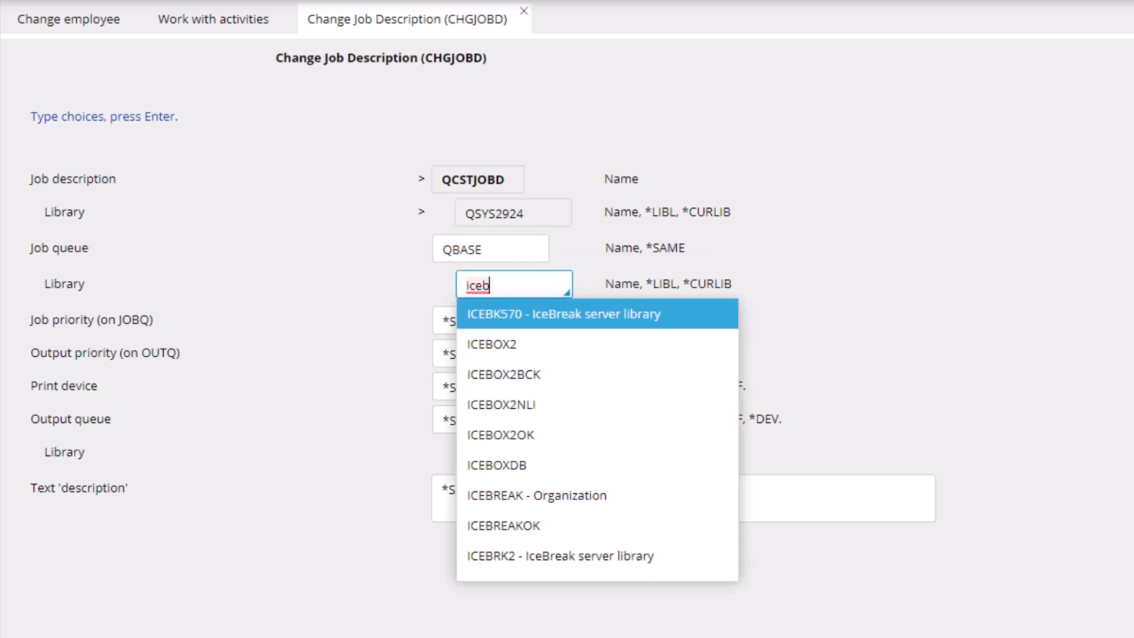
{"action": "key", "text": "Down"}
{"action": "key", "text": "Down"}
{"action": "key", "text": "Down"}
{"action": "key", "text": "Down"}
{"action": "key", "text": "Down"}
{"action": "key", "text": "Down"}
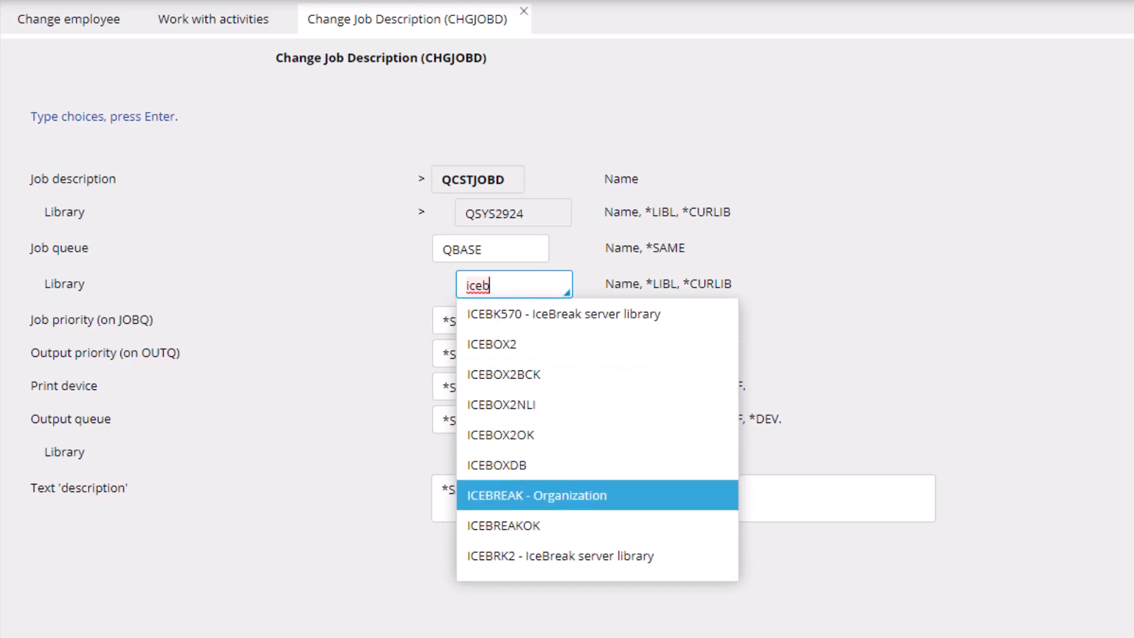
{"action": "key", "text": "Return"}
Step: Replace the Job queue with SVC from the queues suggested for the ICEBREAK library
{"action": "key", "text": "shift+Tab"}
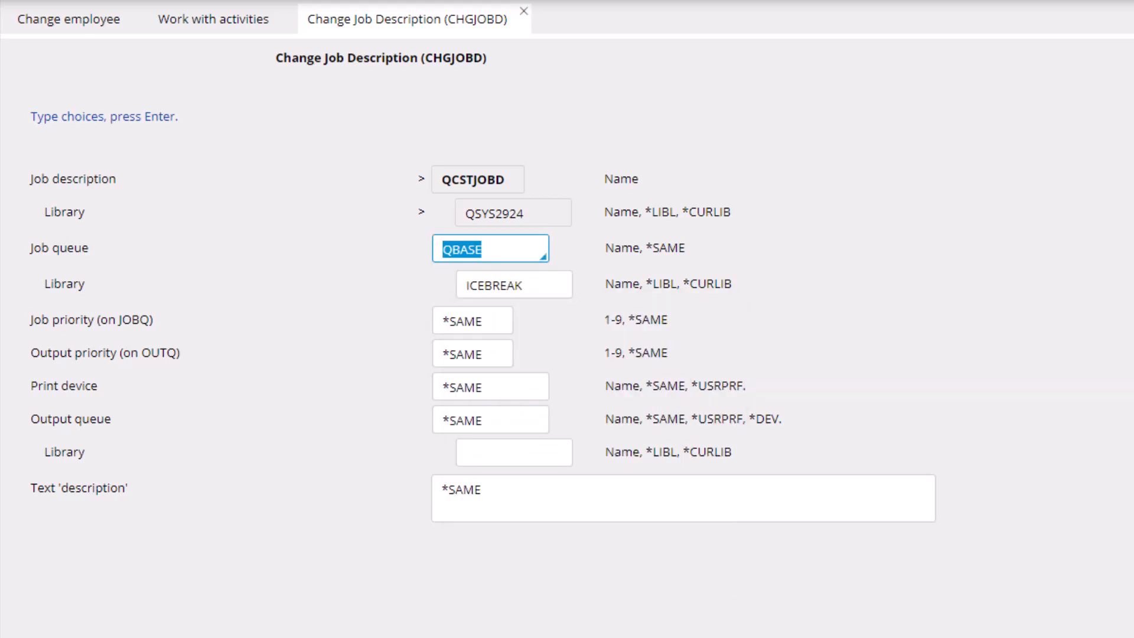
{"action": "key", "text": "Down"}
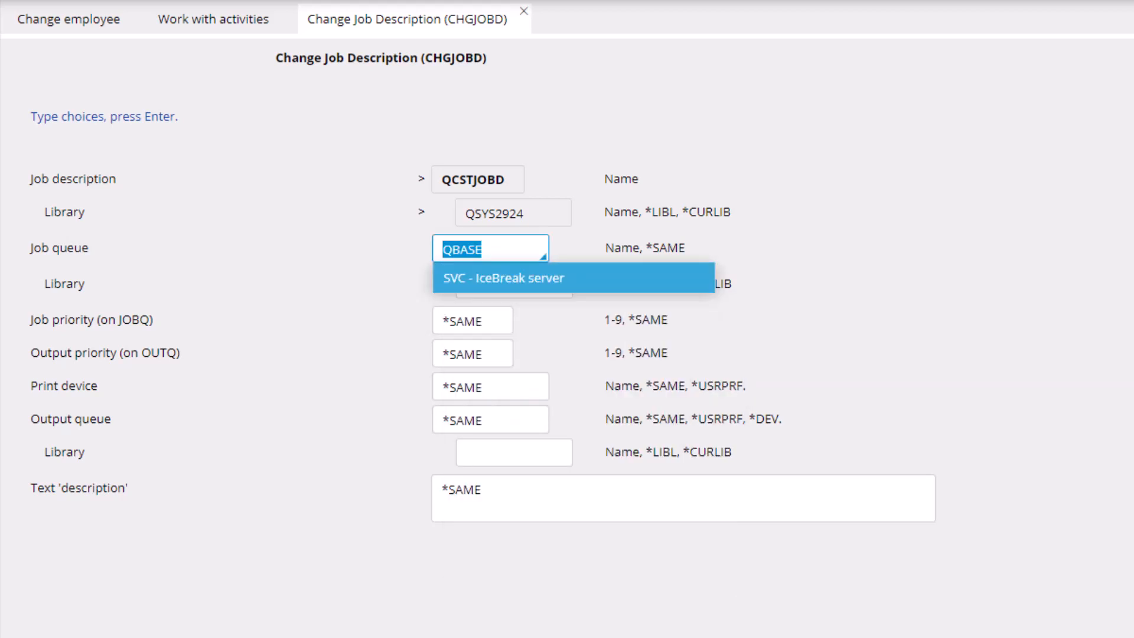
{"action": "key", "text": "Return"}
Step: Set the output queue's Library to ADM4DTABJ from the full library suggestions
{"action": "key", "text": "Tab"}
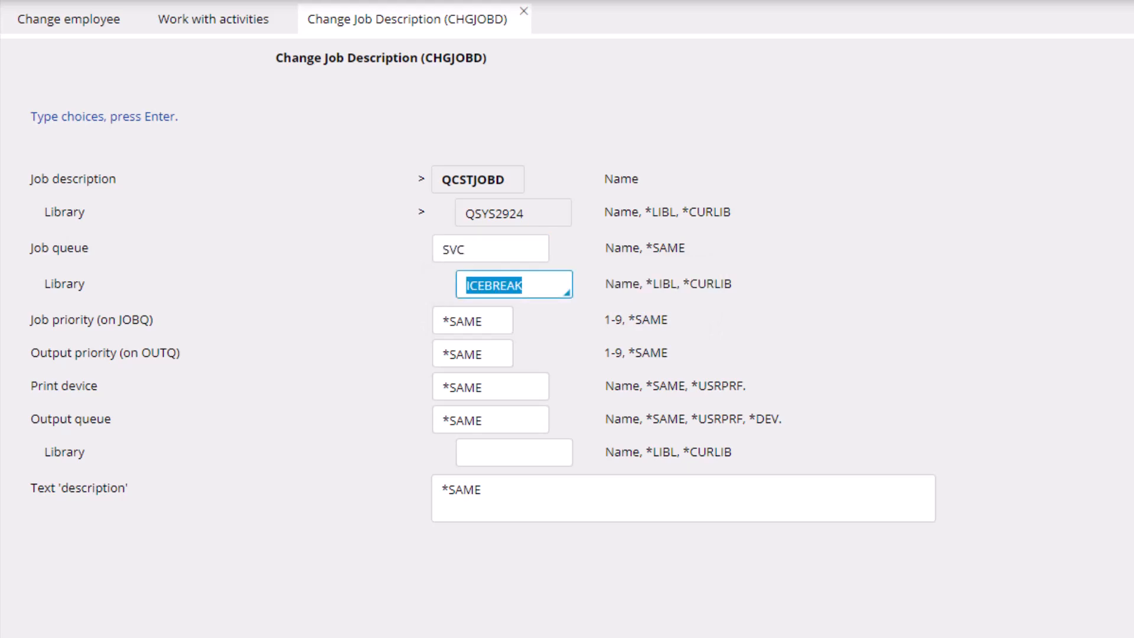
{"action": "key", "text": "Tab"}
{"action": "key", "text": "Tab"}
{"action": "key", "text": "Tab"}
{"action": "key", "text": "Tab"}
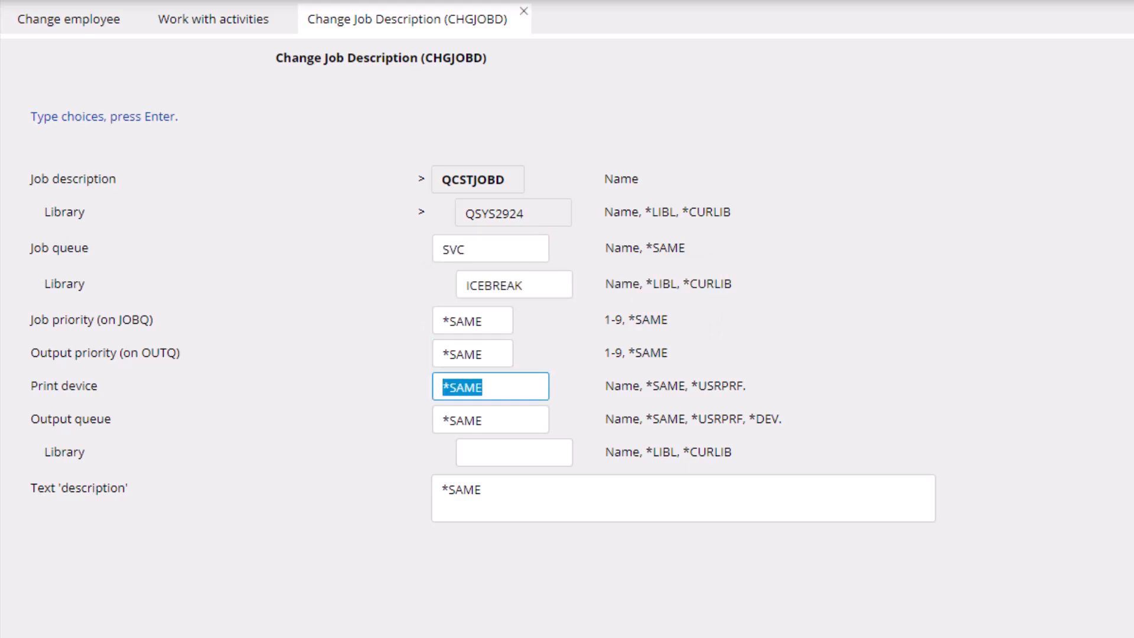
{"action": "key", "text": "Tab"}
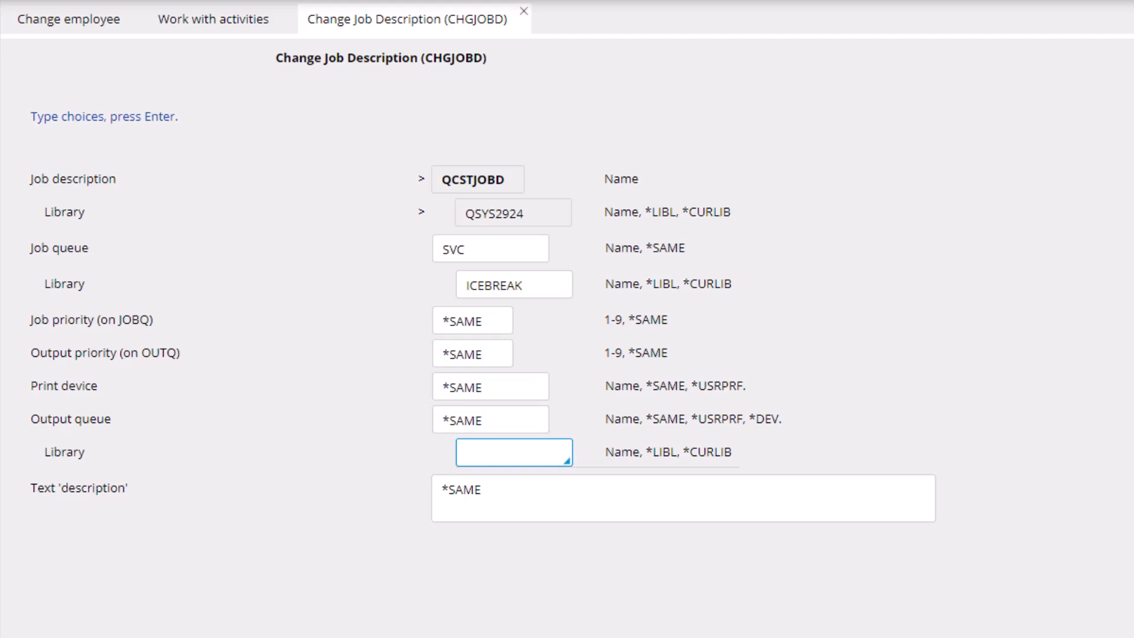
{"action": "key", "text": "Down"}
{"action": "key", "text": "Down"}
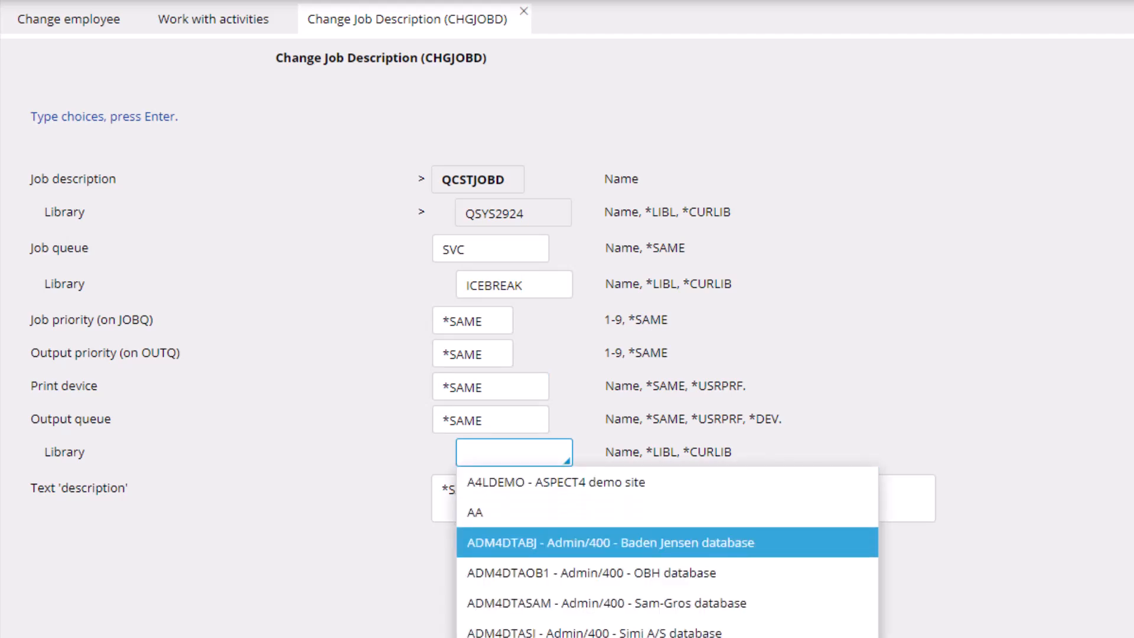
{"action": "key", "text": "Return"}
Step: Set the output queue's Library to ICEBREAK from the suggestions matching "icebre"
{"action": "key", "text": "shift+Tab"}
{"action": "key", "text": "Tab"}
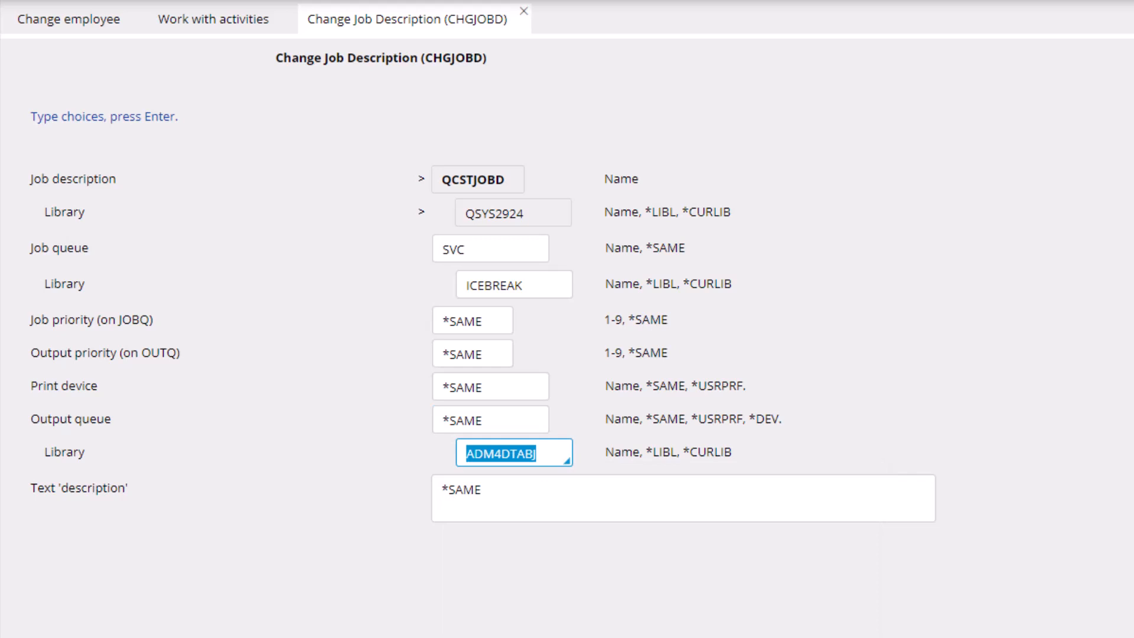
{"action": "type", "text": "iceb"}
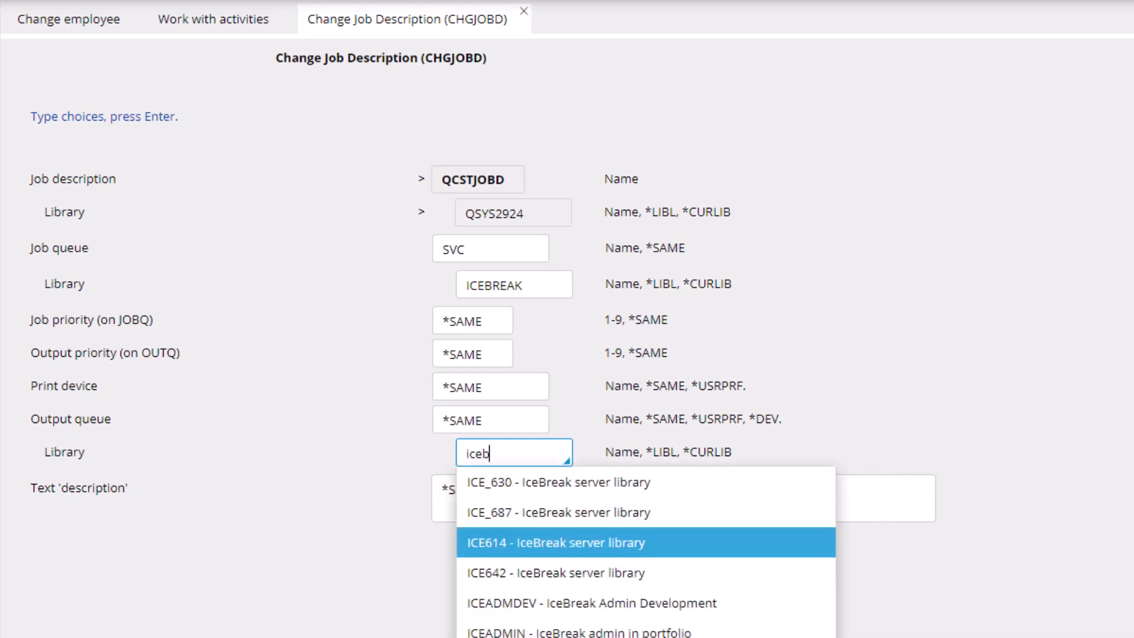
{"action": "type", "text": "re"}
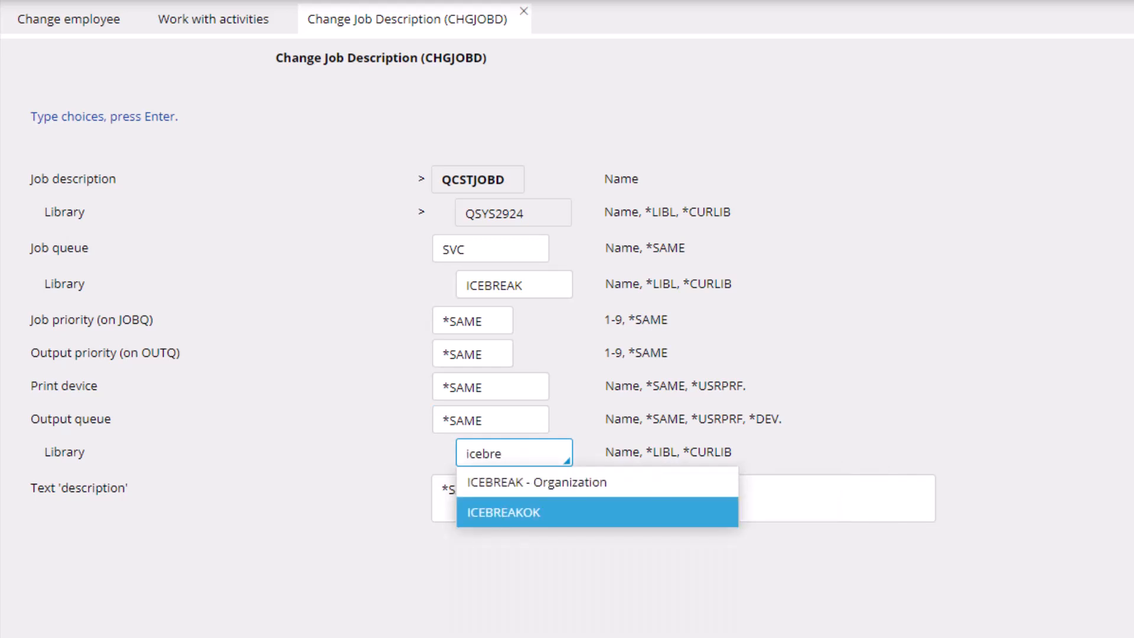
{"action": "key", "text": "Up"}
{"action": "key", "text": "Return"}
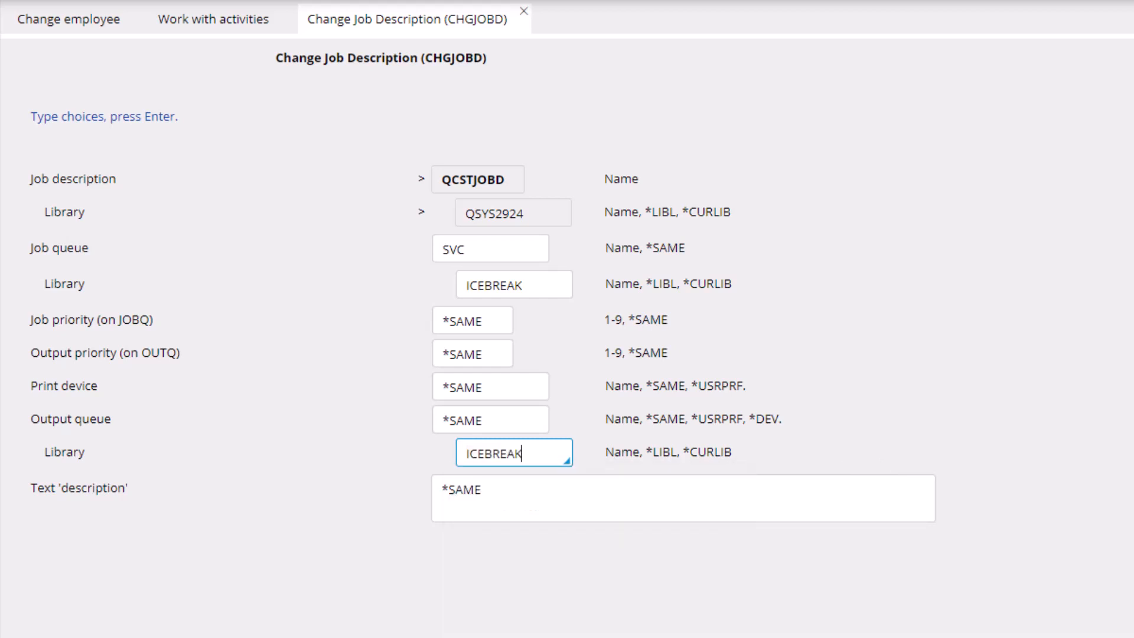
{"action": "key", "text": "Tab"}
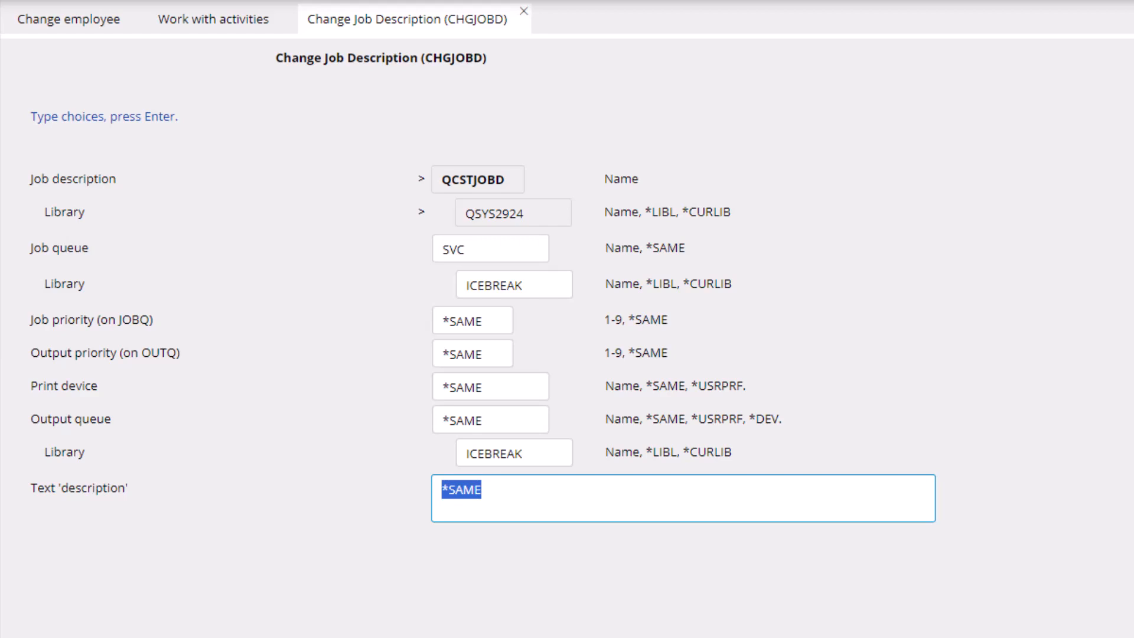
Step: Submit the job description changes and exit Work with Active Jobs to the IBM i Main Menu
{"action": "key", "text": "Return"}
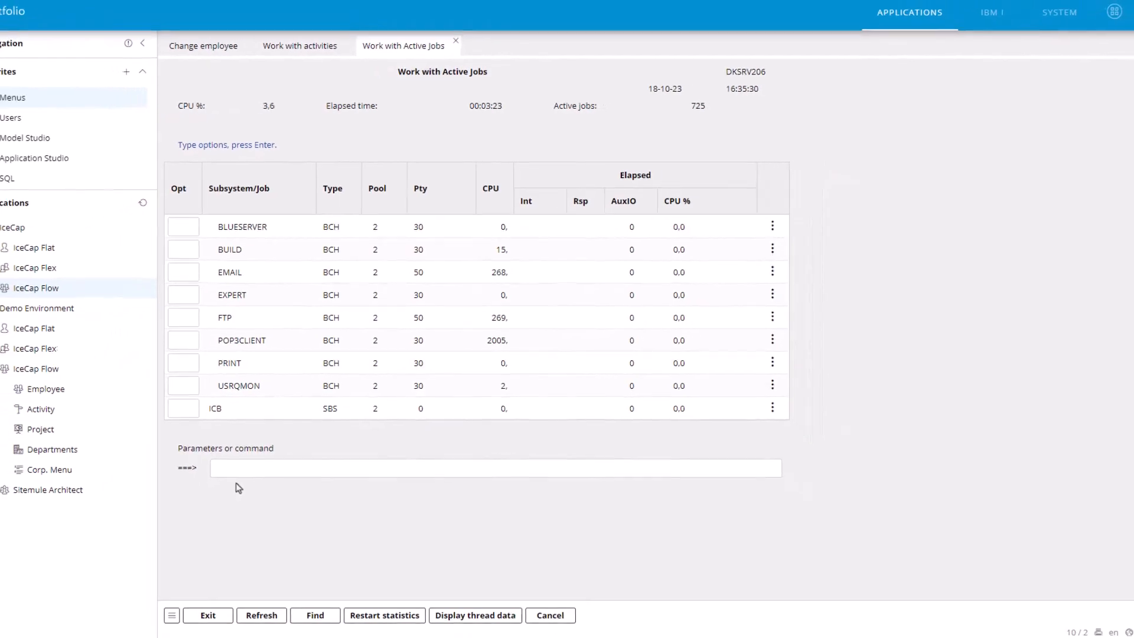
{"action": "key", "text": "F3"}
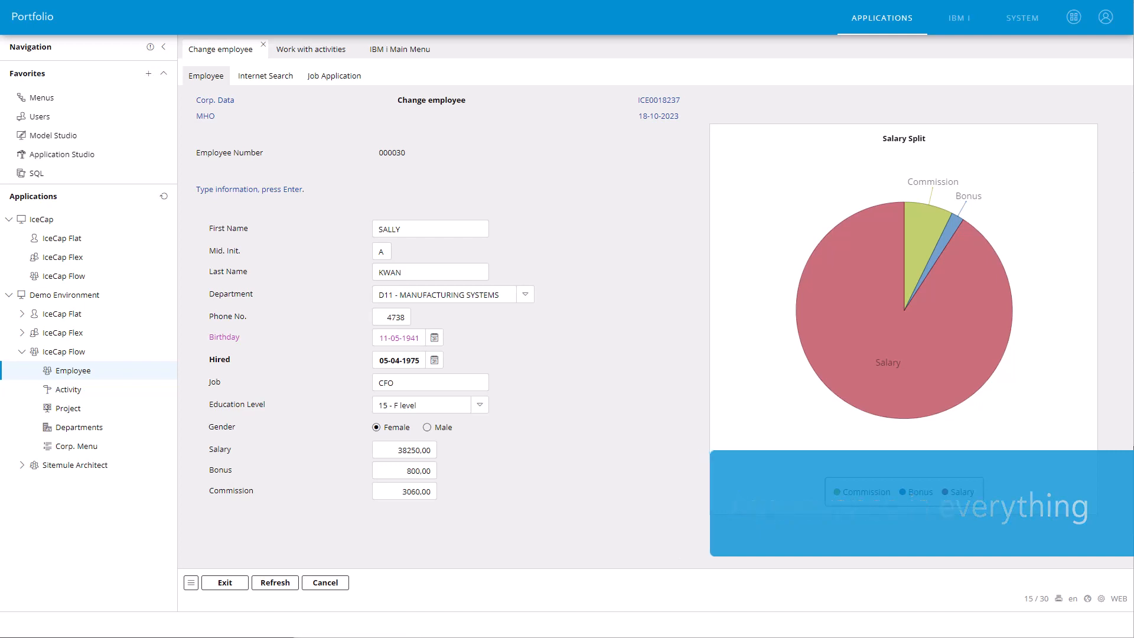
Step: View the Birthday field's calendar on the Change employee page and cancel back to the employee list
{"action": "left_click", "coordinate": [46, 352]}
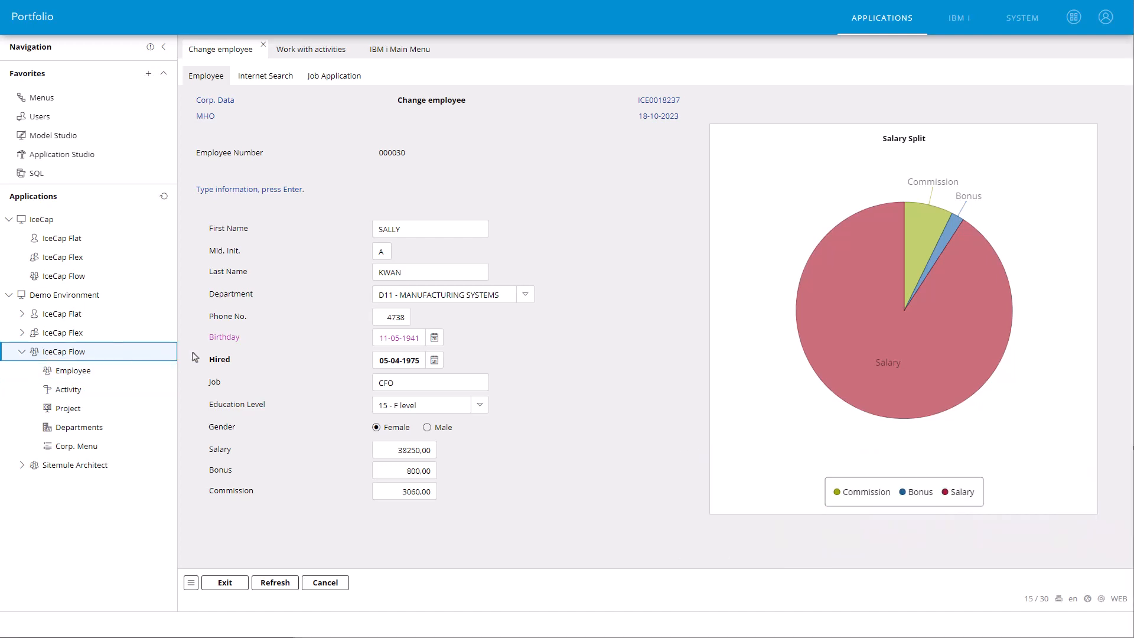
{"action": "left_click", "coordinate": [433, 337]}
{"action": "left_click", "coordinate": [507, 331]}
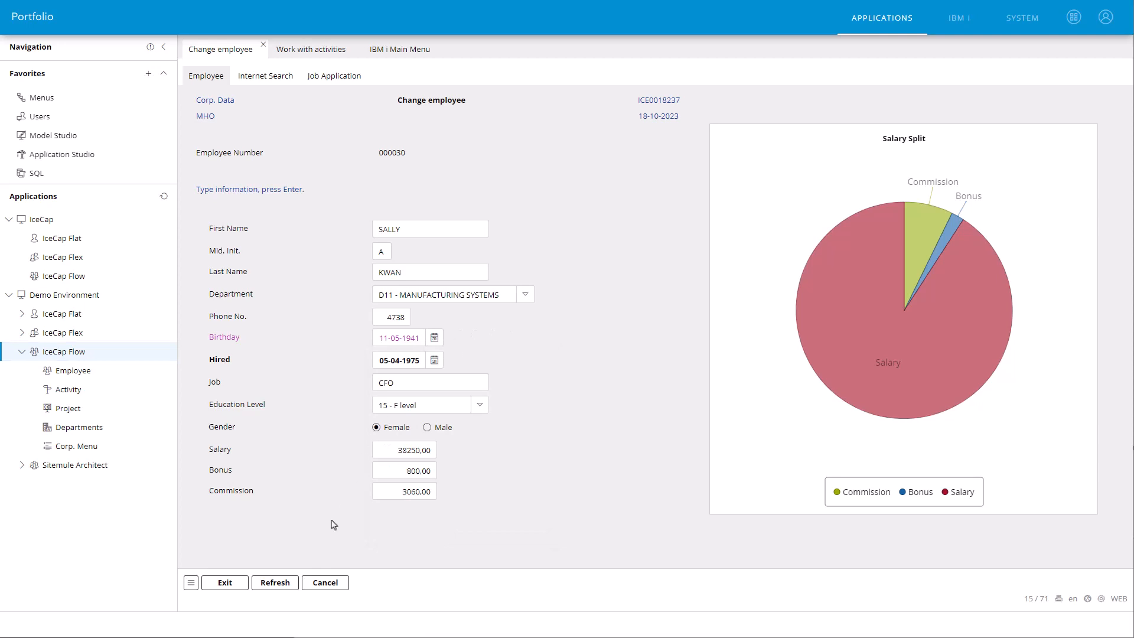
{"action": "left_click", "coordinate": [324, 583]}
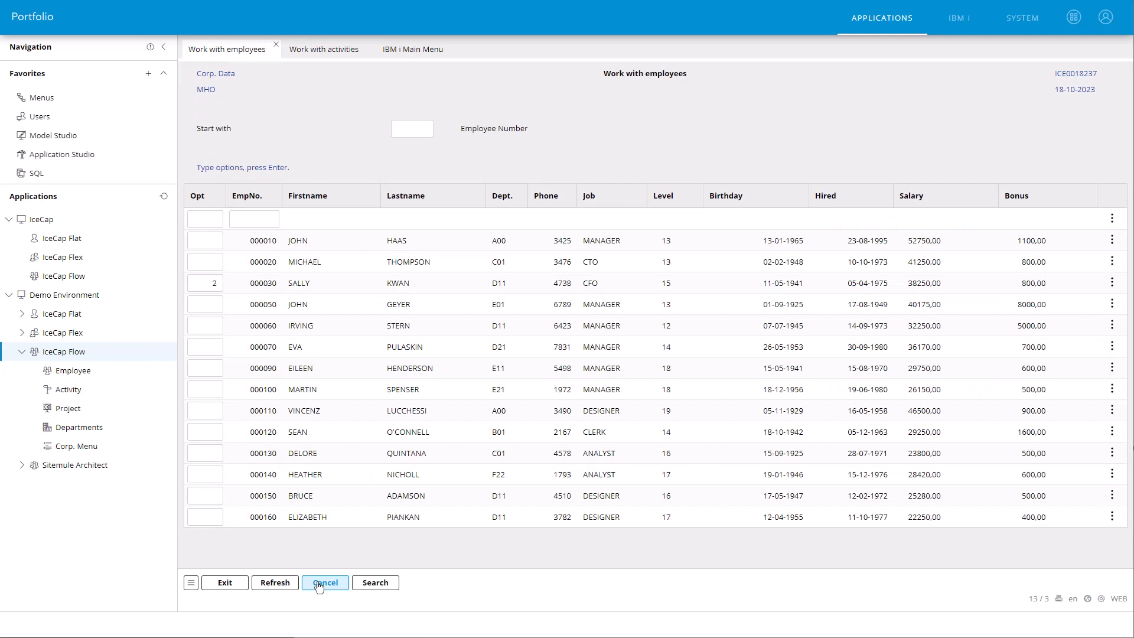
Step: Open the Employee list from both the IceCap Flex and IceCap Flat groups of the Demo Environment
{"action": "left_click", "coordinate": [23, 333]}
{"action": "left_click", "coordinate": [58, 353]}
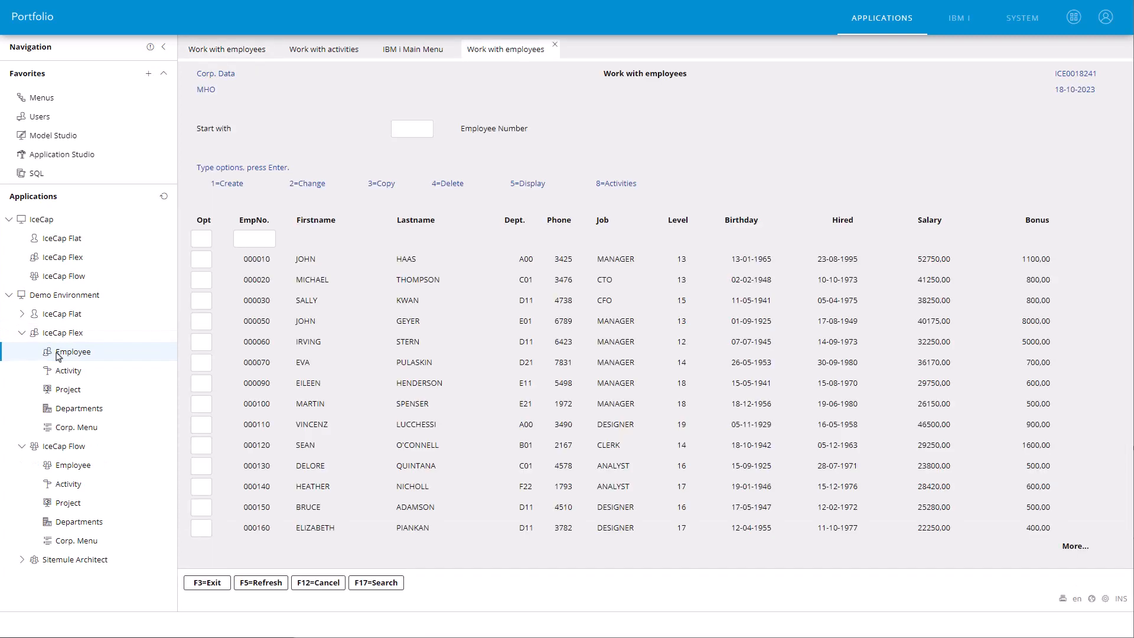
{"action": "left_click", "coordinate": [23, 320]}
{"action": "left_click", "coordinate": [71, 334]}
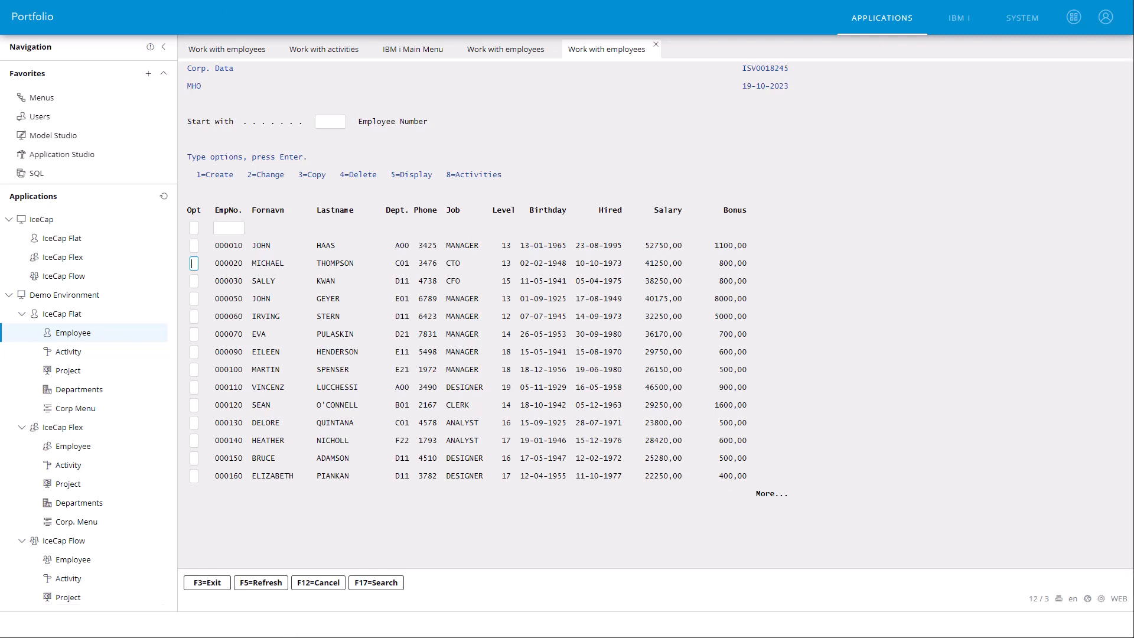
Step: Use option 8 on the CFO in the IceCap Flat employee list and select the project IF2000 USER EDUCATION with option 1
{"action": "key", "text": "Down"}
{"action": "type", "text": "8"}
{"action": "key", "text": "Return"}
{"action": "key", "text": "Down"}
{"action": "key", "text": "Down"}
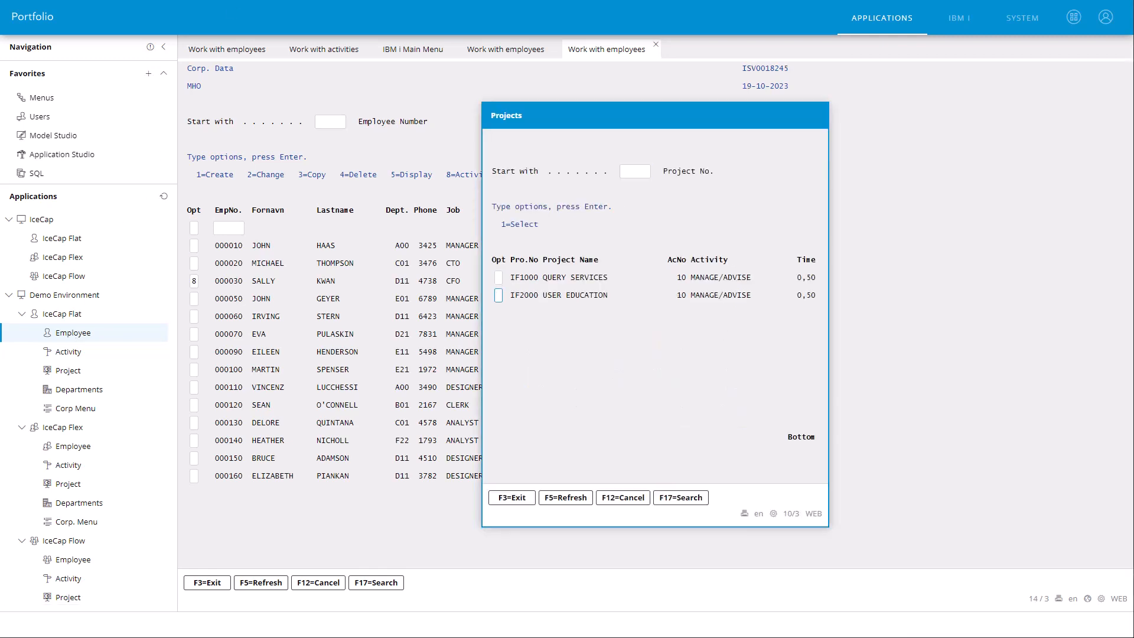
{"action": "type", "text": "1"}
{"action": "key", "text": "Return"}
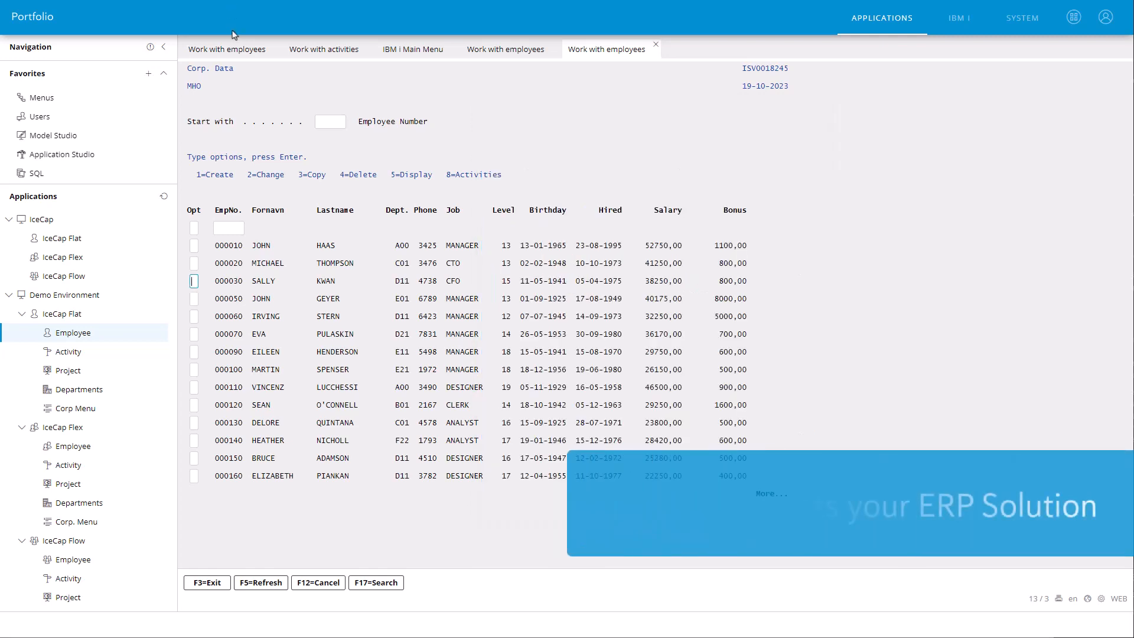
Step: Close every open page except the first Work with employees page
{"action": "right_click", "coordinate": [234, 55]}
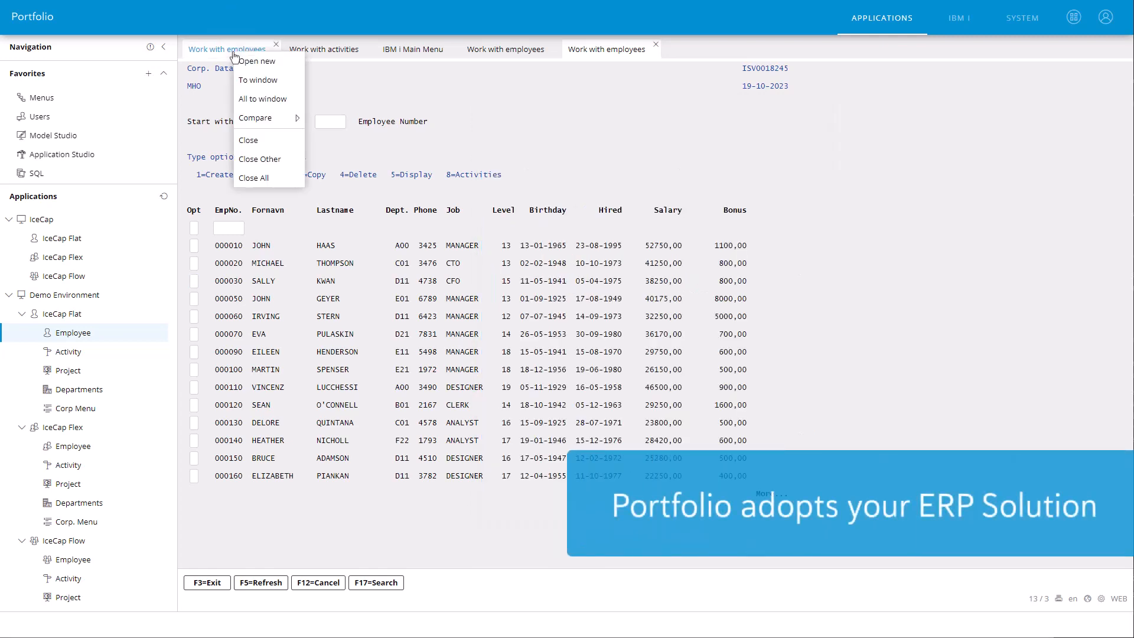
{"action": "left_click", "coordinate": [245, 164]}
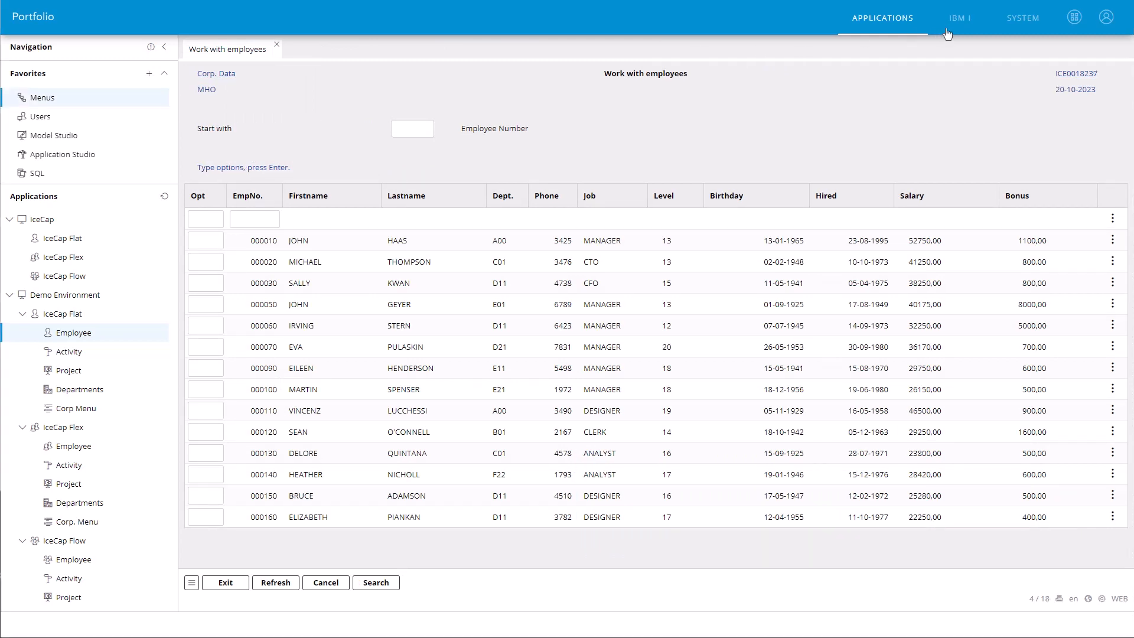
Step: View Work with system status from the Status group of the IBM i General system tasks, and close it again
{"action": "left_click", "coordinate": [949, 28]}
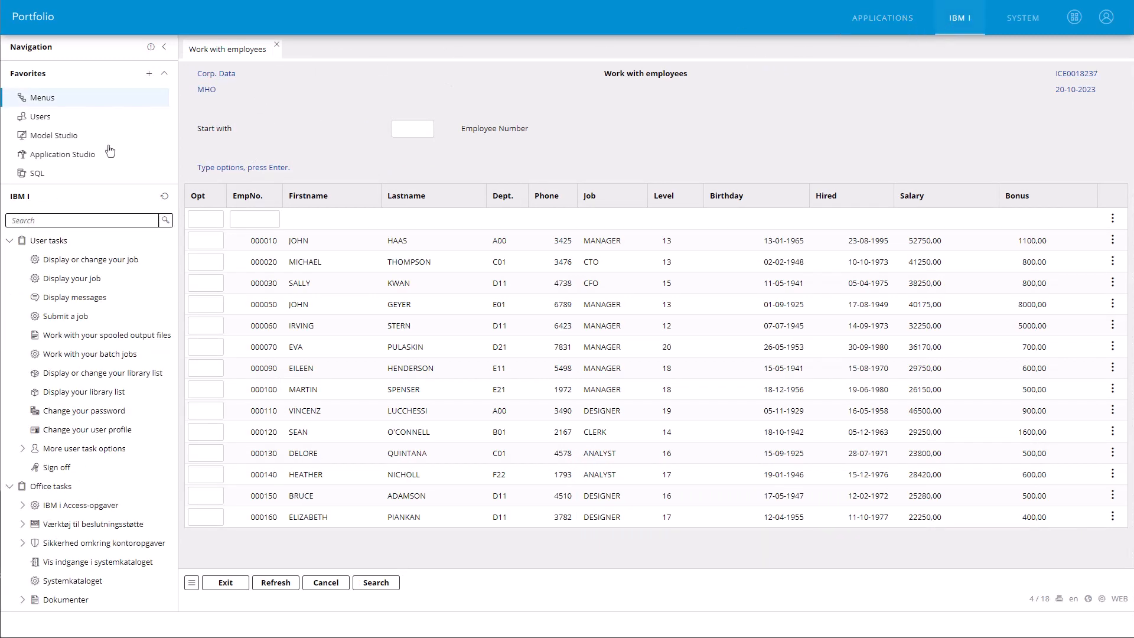
{"action": "left_click", "coordinate": [9, 240]}
{"action": "left_click", "coordinate": [9, 259]}
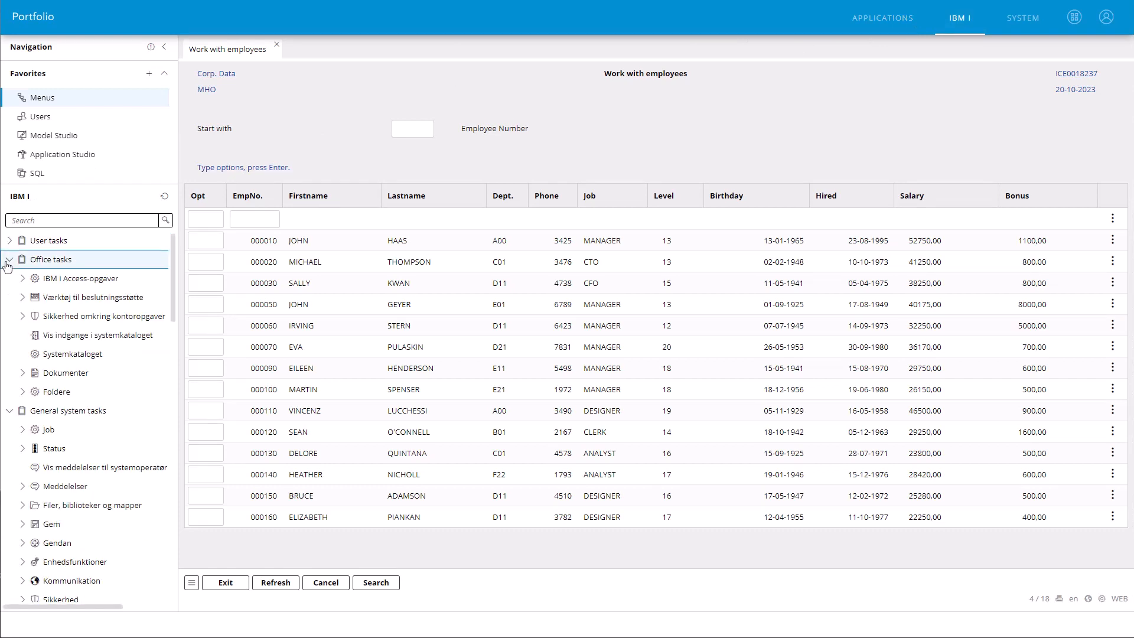
{"action": "left_click", "coordinate": [22, 316]}
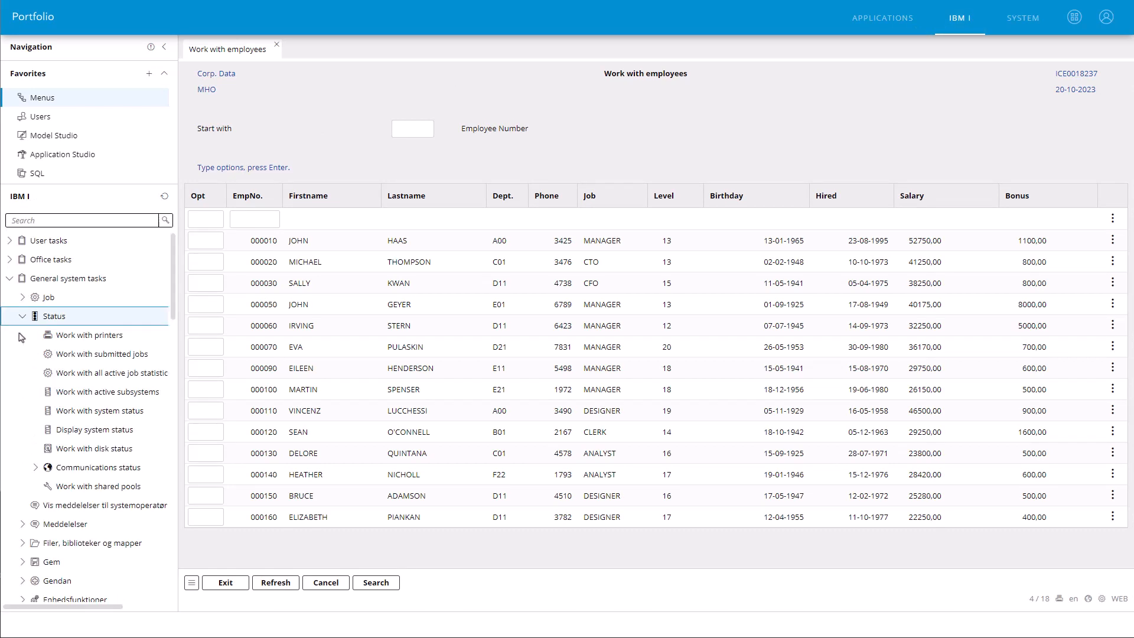
{"action": "left_click", "coordinate": [74, 413]}
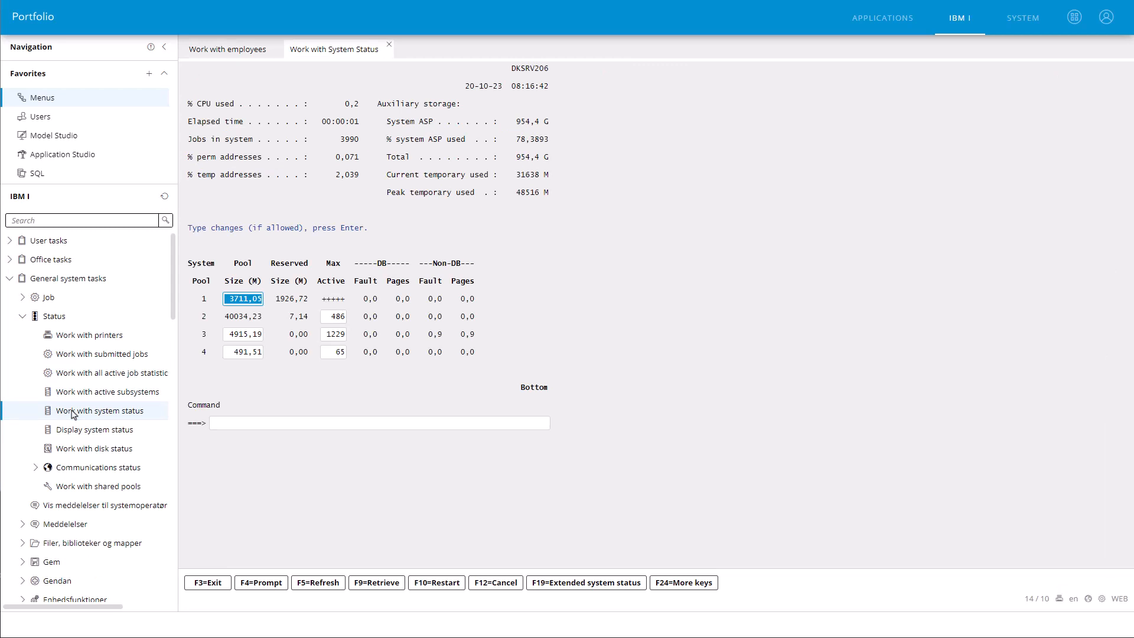
{"action": "left_click", "coordinate": [388, 45]}
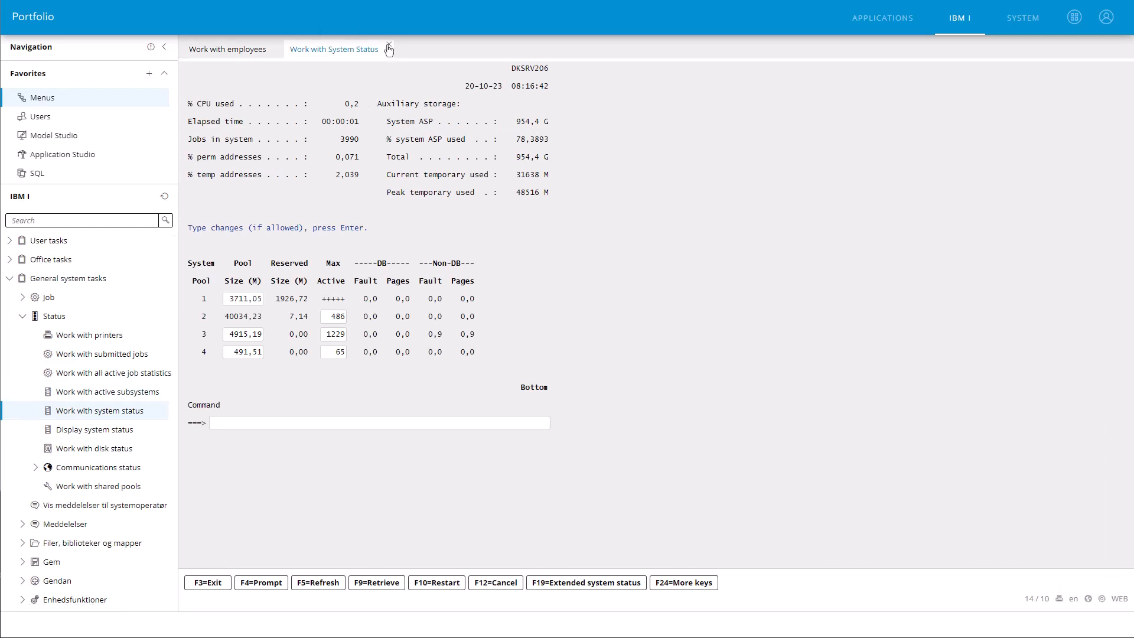
Step: In the System area's Menus editor, start adding an IceCap application to the Demo Environment's IceCap Flow group
{"action": "left_click", "coordinate": [1023, 18]}
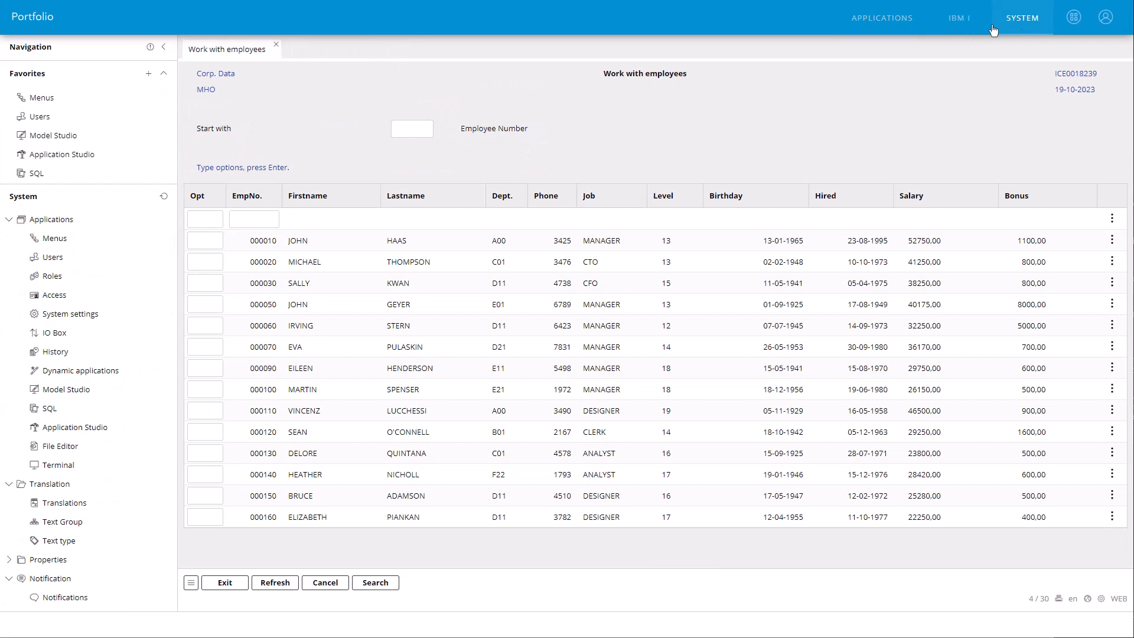
{"action": "left_click", "coordinate": [56, 240]}
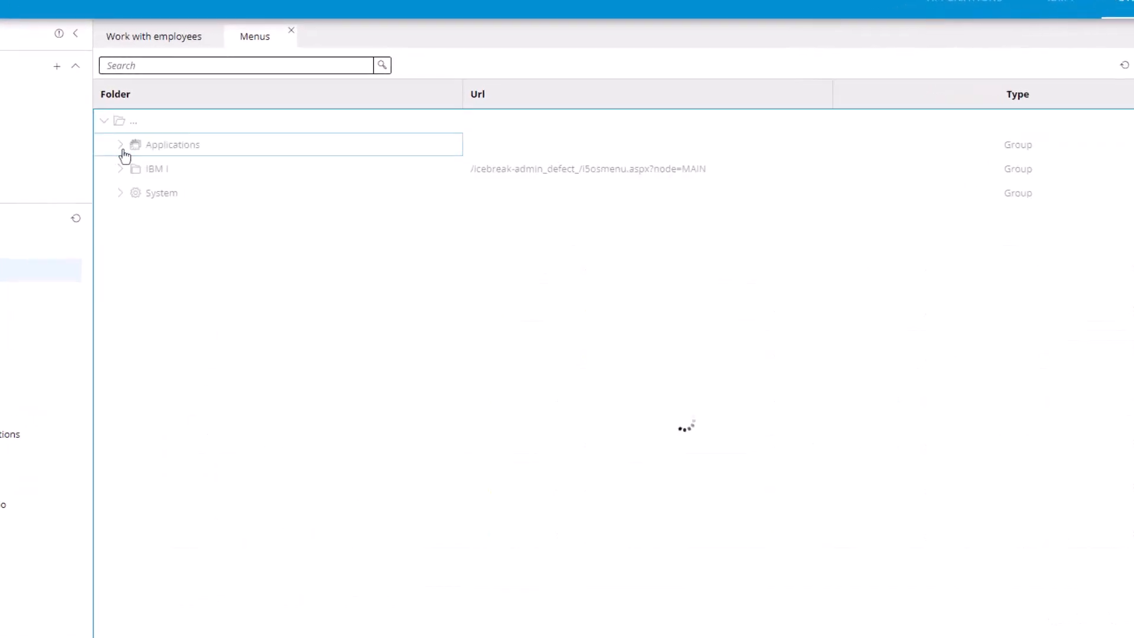
{"action": "left_click", "coordinate": [132, 193]}
{"action": "left_click", "coordinate": [152, 268]}
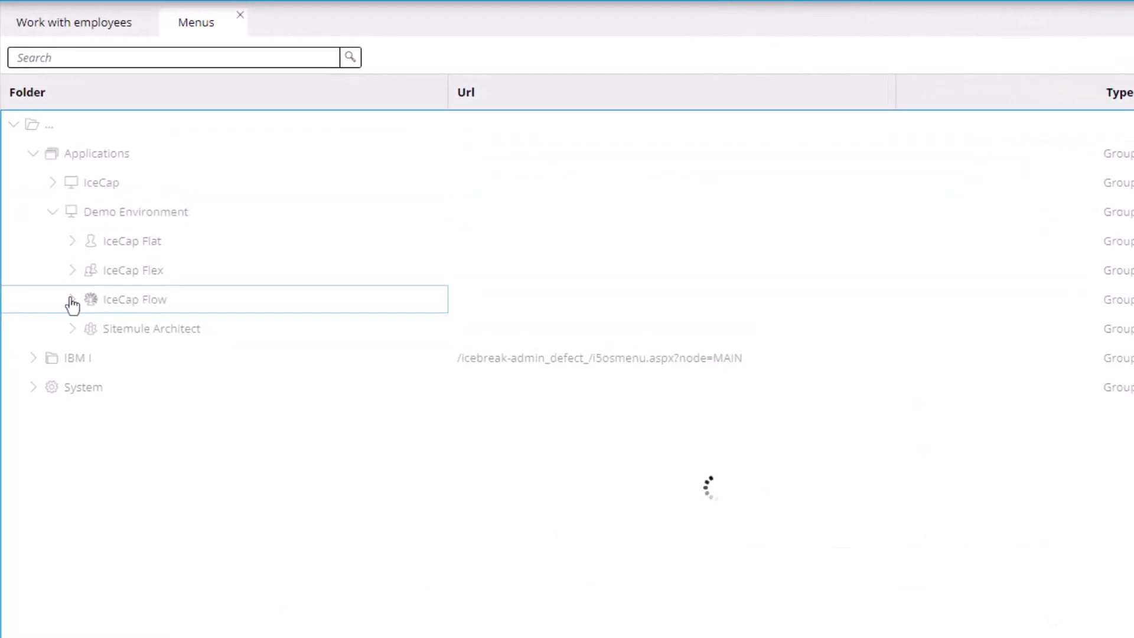
{"action": "right_click", "coordinate": [169, 311]}
{"action": "mouse_move", "coordinate": [203, 329]}
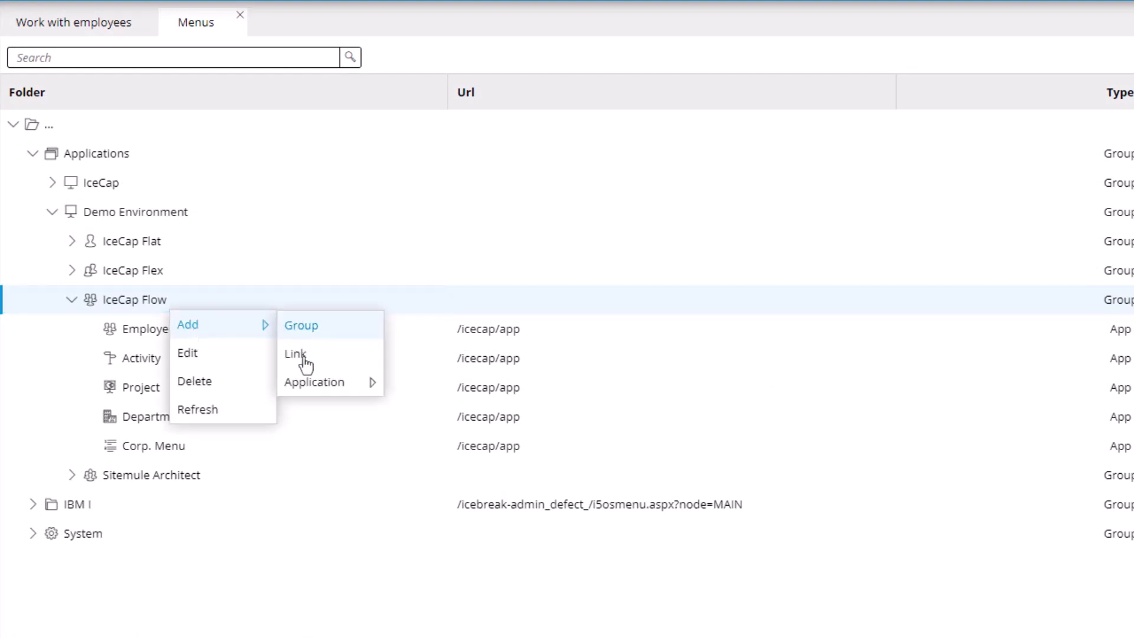
{"action": "mouse_move", "coordinate": [313, 390]}
{"action": "left_click", "coordinate": [413, 443]}
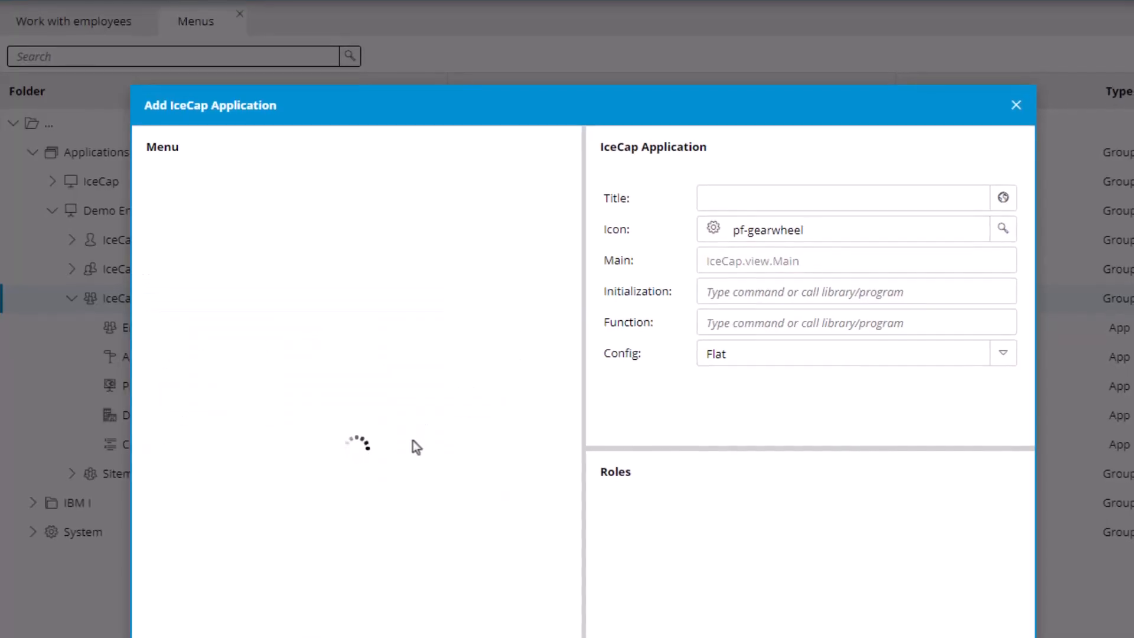
Step: Title the application Work Active Job and give it the worker2 icon found by searching for "work"
{"action": "type", "text": "Work Active Job"}
{"action": "key", "text": "Tab"}
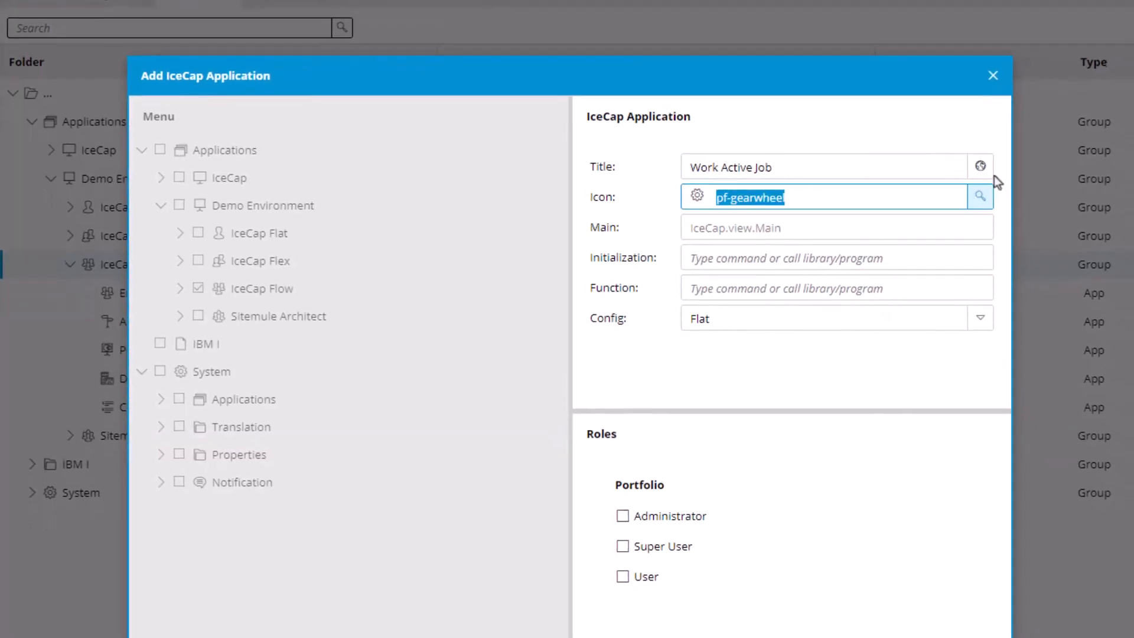
{"action": "left_click", "coordinate": [980, 196]}
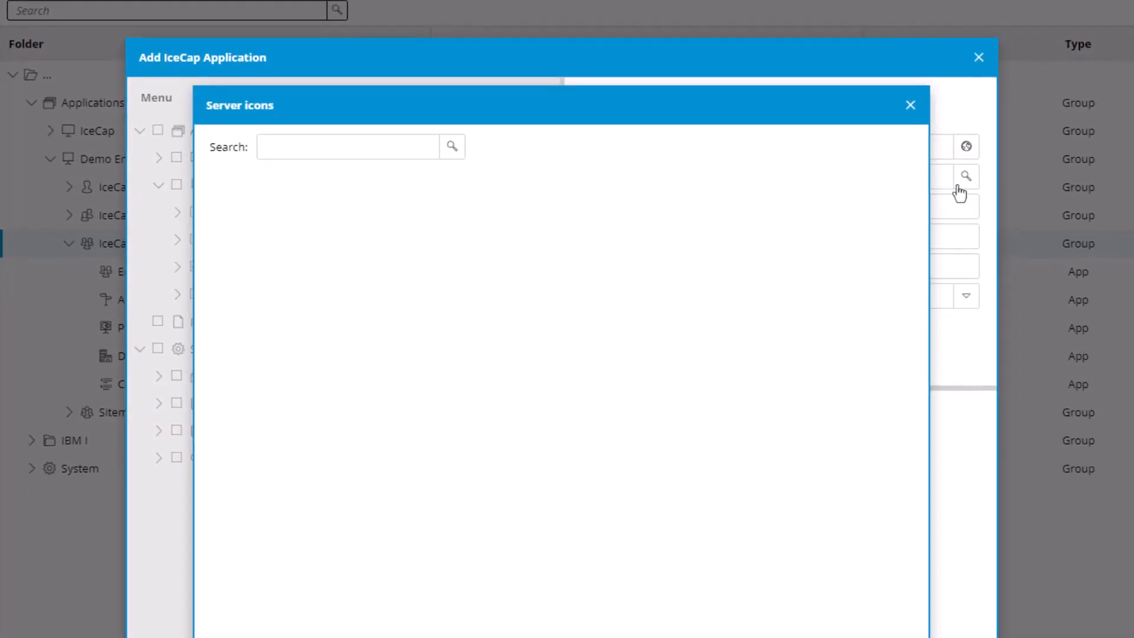
{"action": "left_click", "coordinate": [398, 167]}
{"action": "type", "text": "work"}
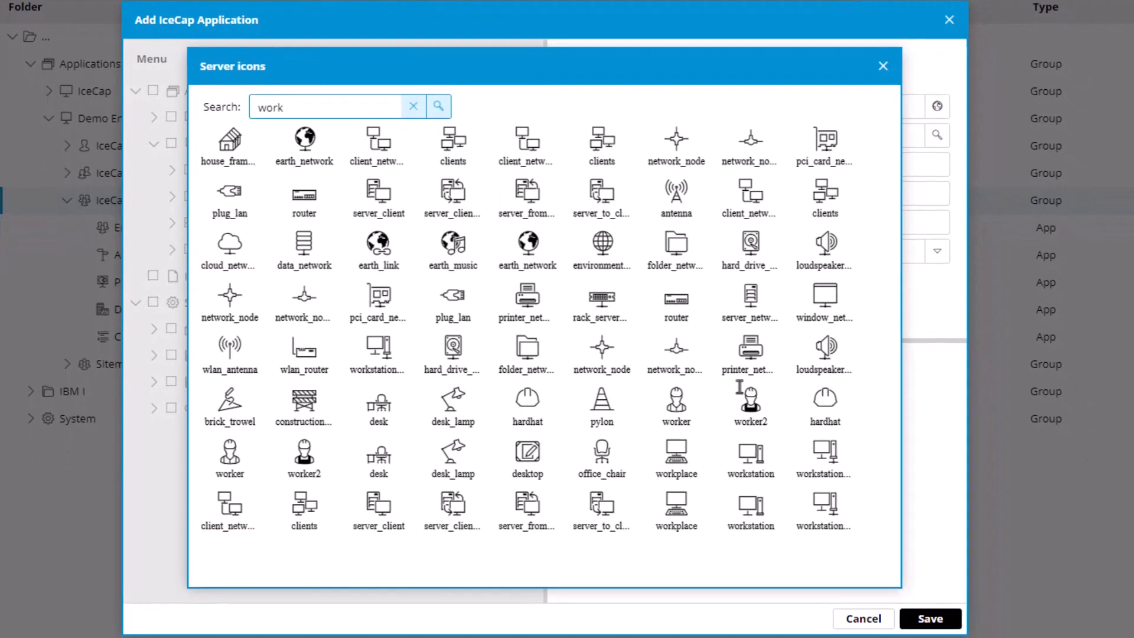
{"action": "double_click", "coordinate": [751, 410]}
Step: Set the application's Function to WRKACTJOB and its Config to Flow
{"action": "left_click", "coordinate": [698, 224]}
{"action": "type", "text": "WR"}
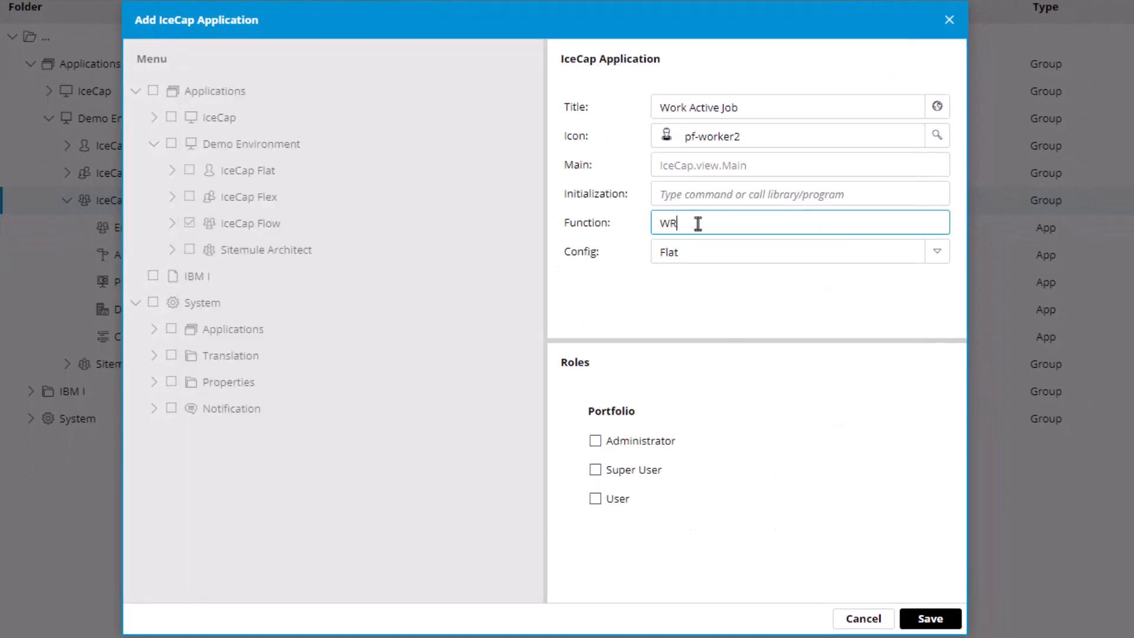
{"action": "type", "text": "KACTJOB"}
{"action": "left_click", "coordinate": [933, 253]}
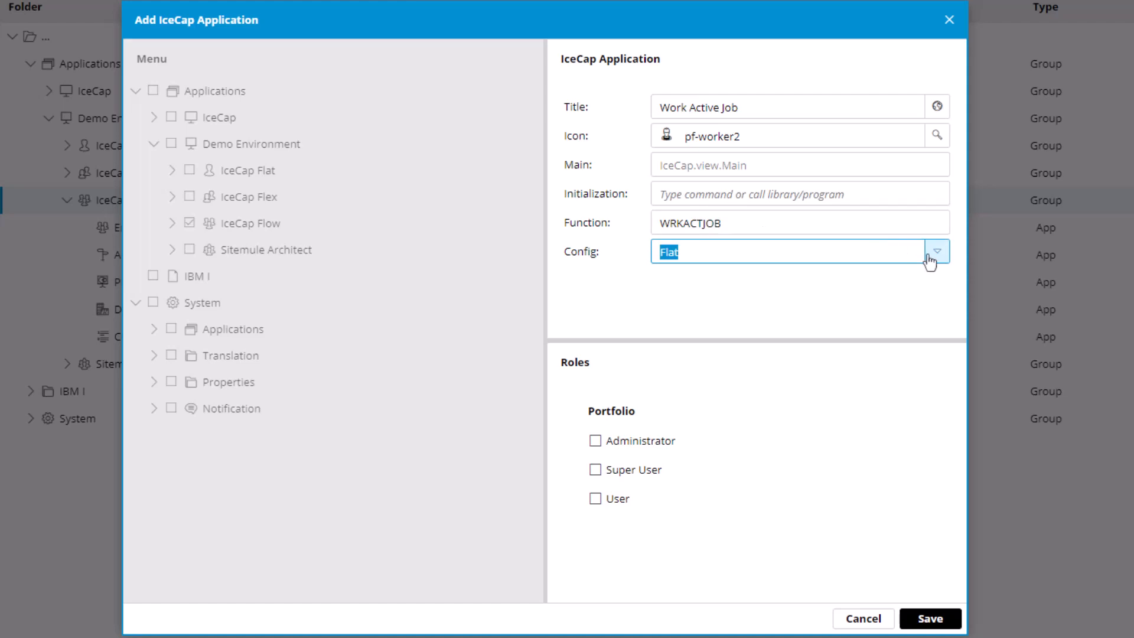
{"action": "left_click", "coordinate": [690, 336]}
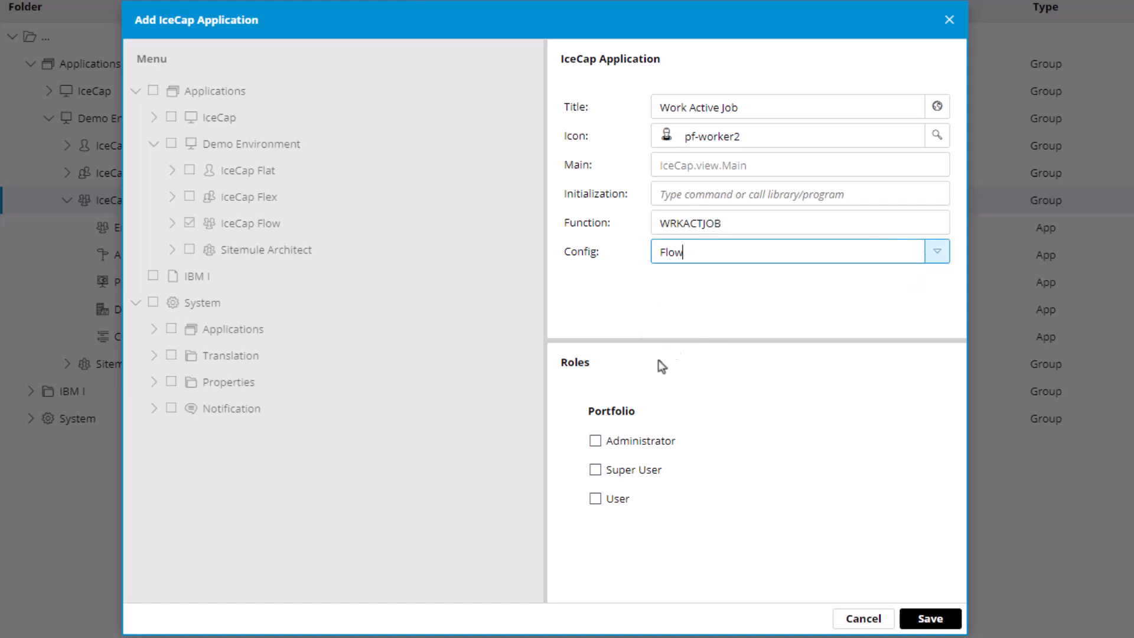
Step: Grant the Administrator and Super User roles access to the application and save it
{"action": "left_click", "coordinate": [596, 440]}
{"action": "left_click", "coordinate": [593, 471]}
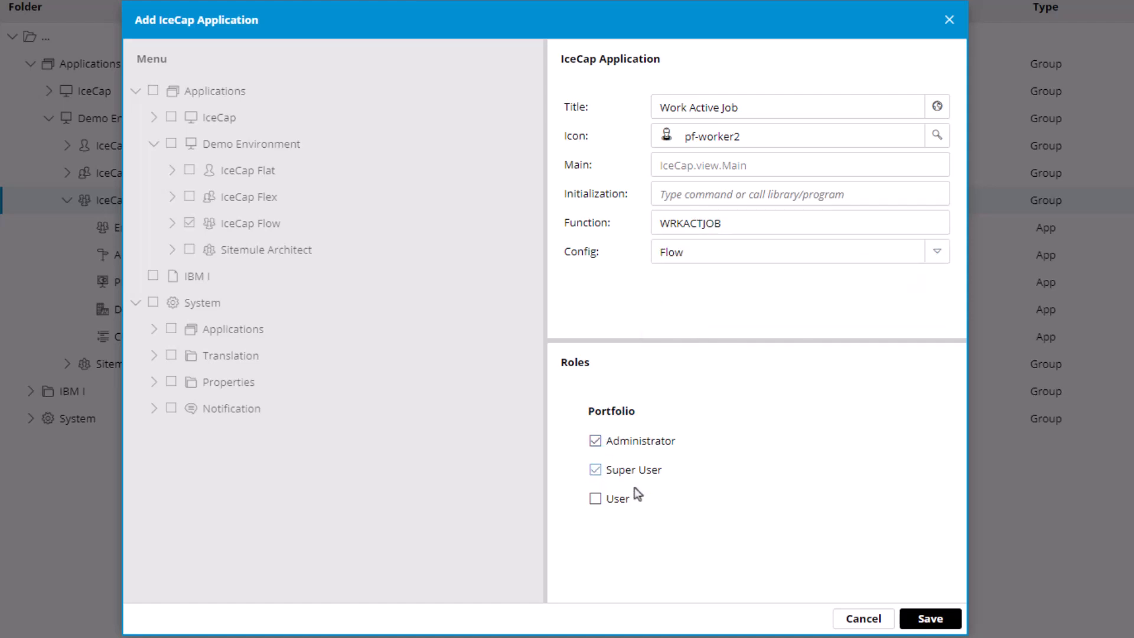
{"action": "left_click", "coordinate": [928, 622]}
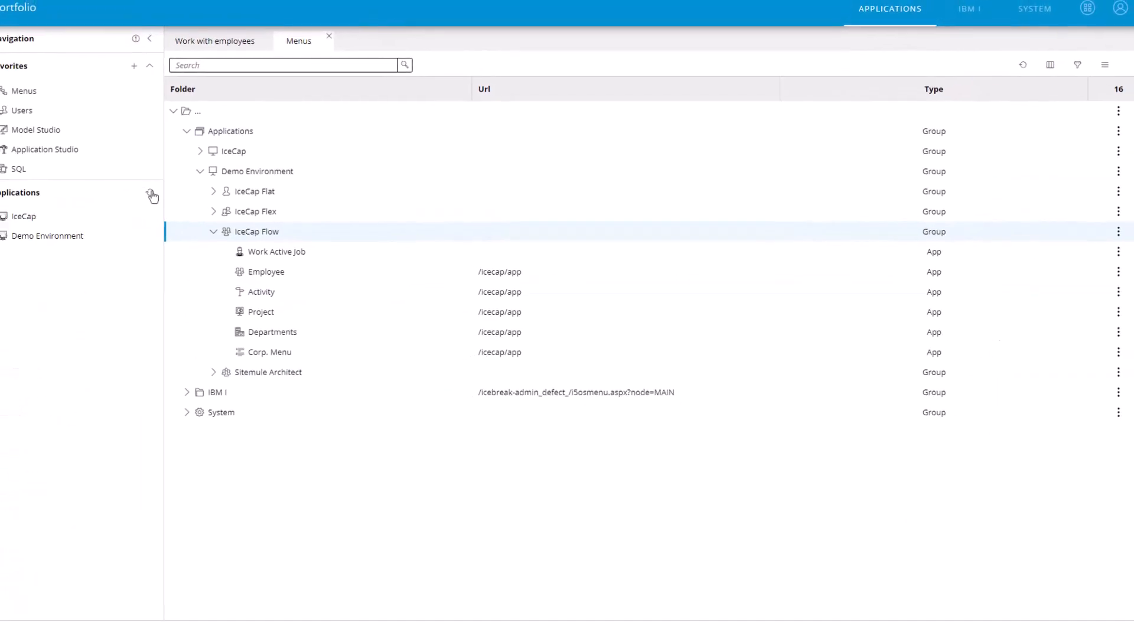
Step: Refresh the Applications navigation and run the new Work Active Job entry in the IceCap Flow group
{"action": "left_click", "coordinate": [164, 201]}
{"action": "left_click", "coordinate": [19, 354]}
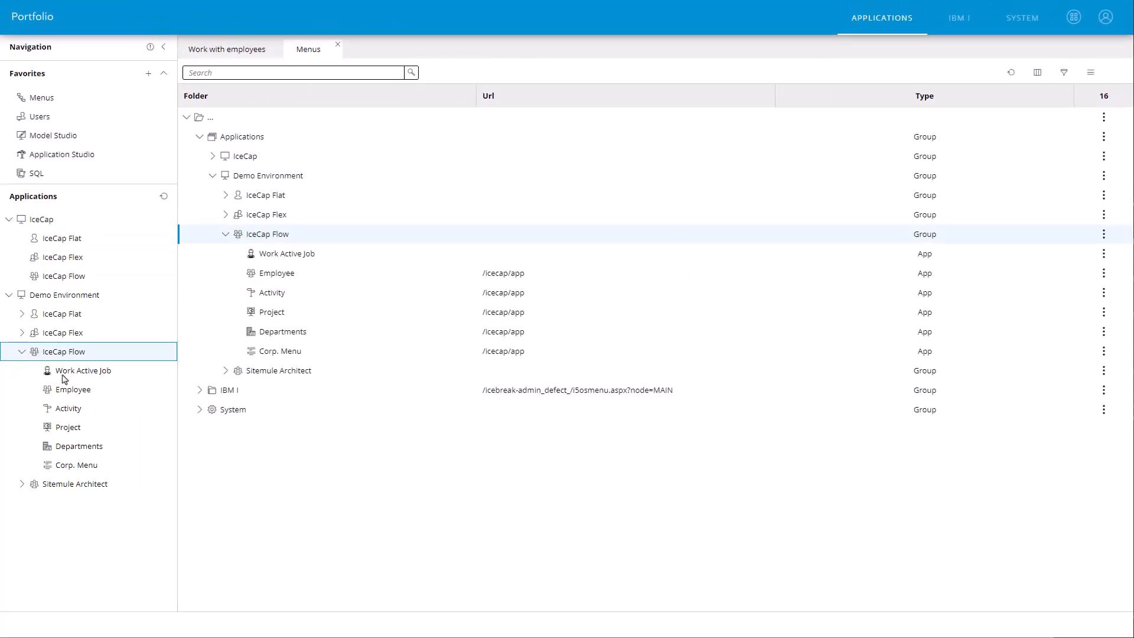
{"action": "left_click", "coordinate": [65, 371]}
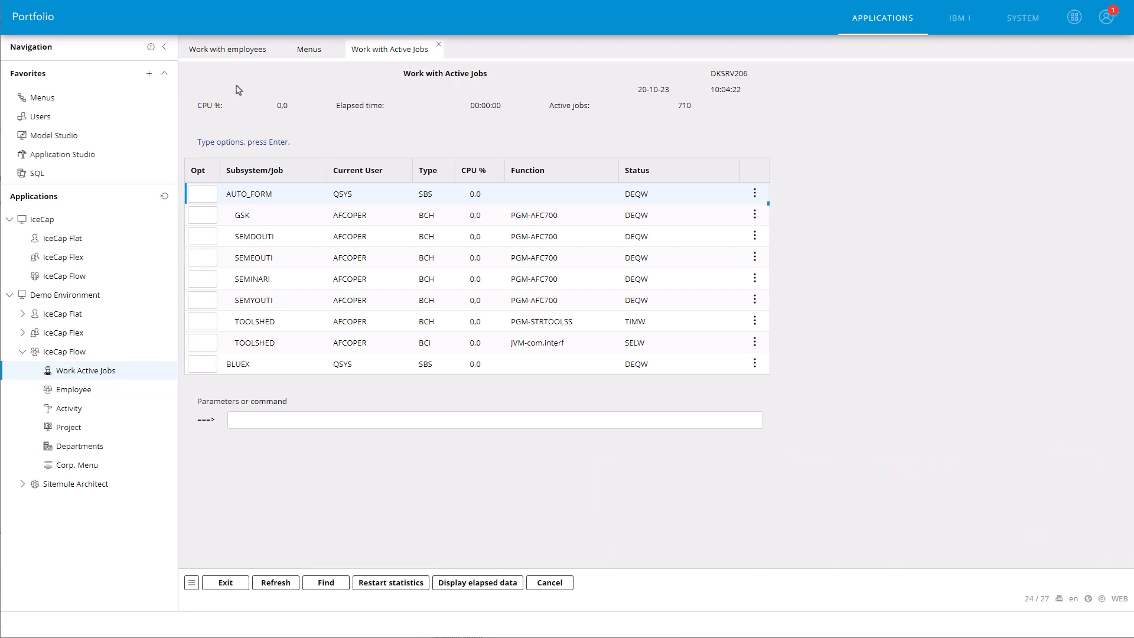
Step: Close every page except Work with employees and open the CFO's record with option 2, Change
{"action": "right_click", "coordinate": [259, 51]}
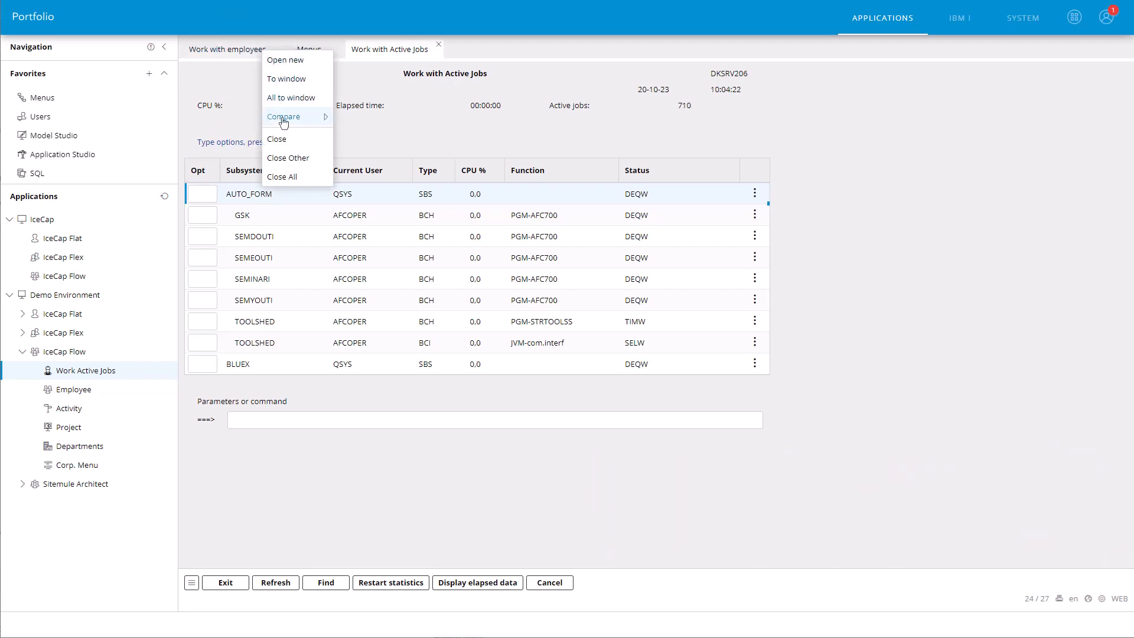
{"action": "left_click", "coordinate": [286, 158]}
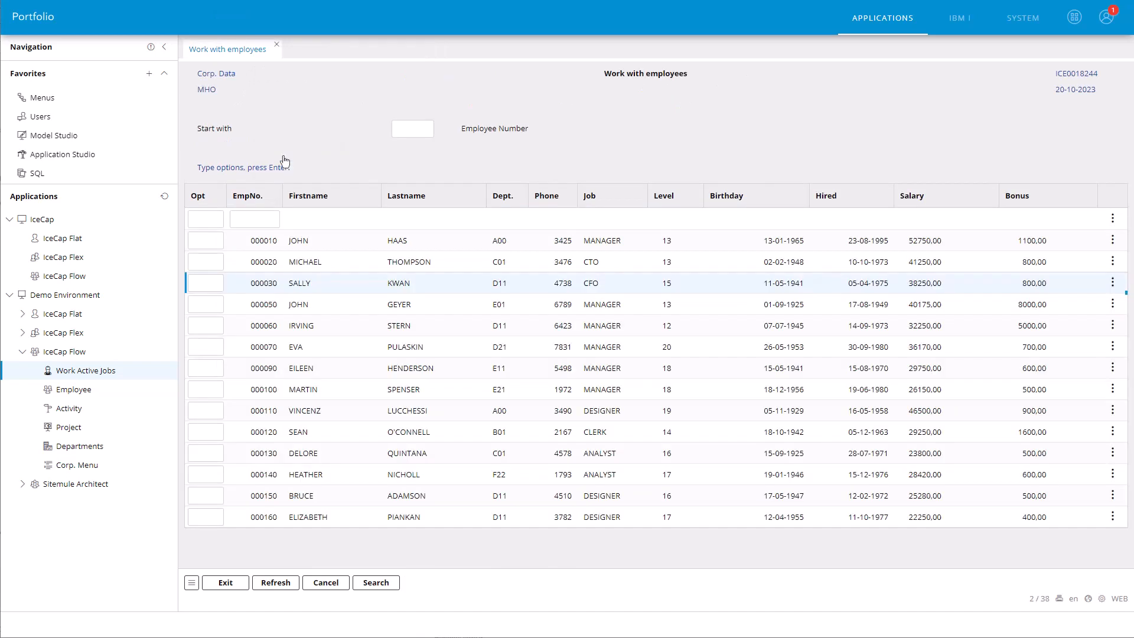
{"action": "left_click", "coordinate": [203, 283]}
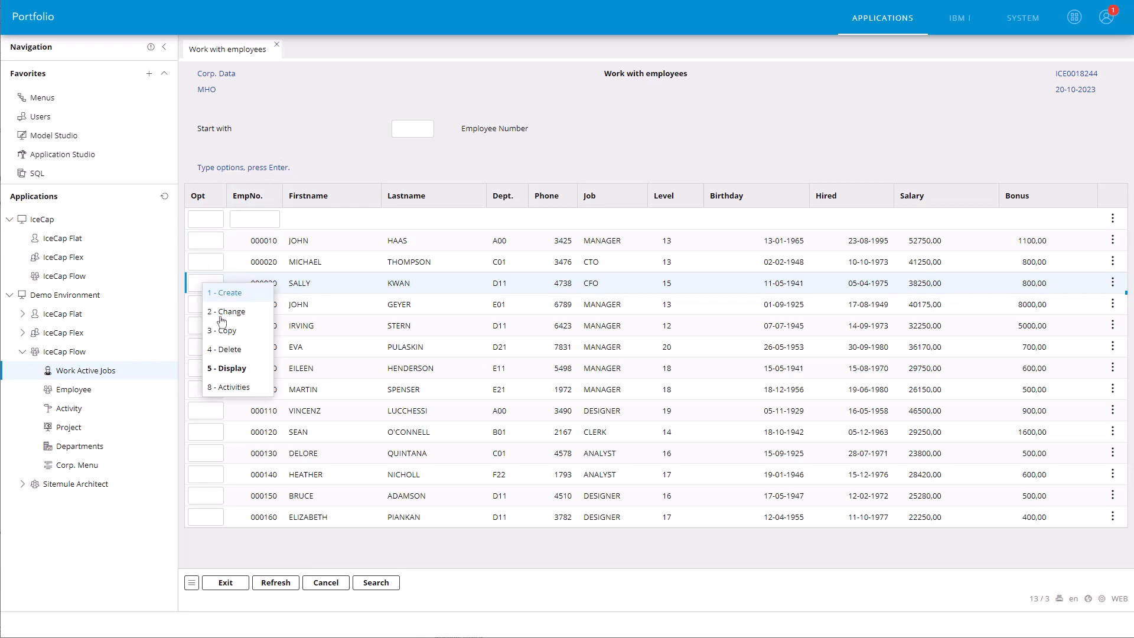
{"action": "left_click", "coordinate": [223, 320]}
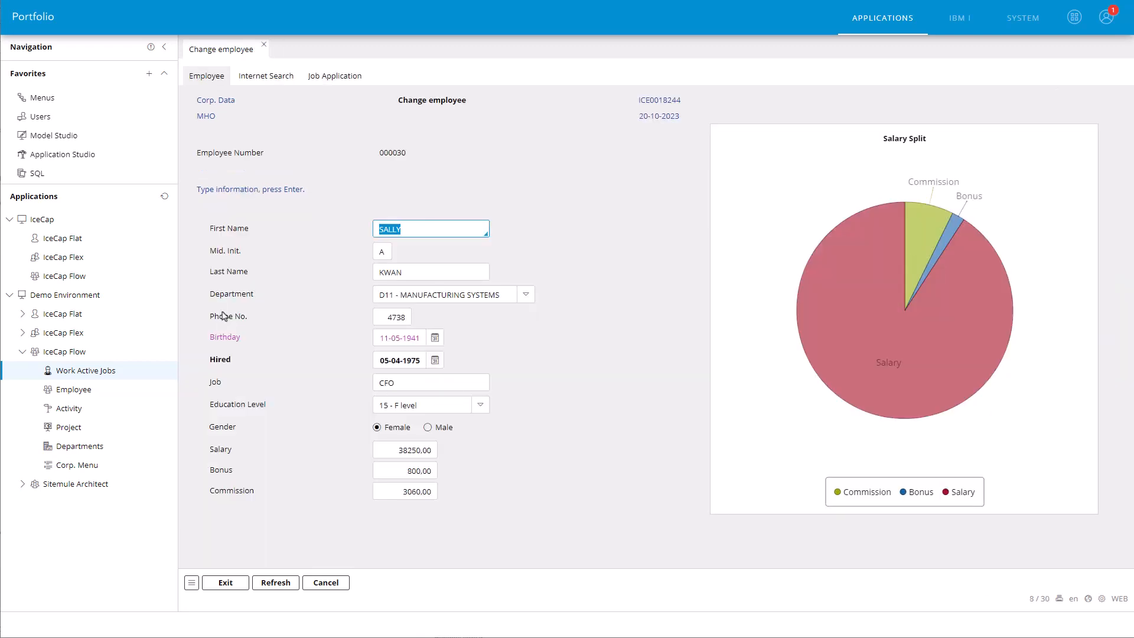
Step: Run Employee from the Demo Environment's IceCap Flat group and open the first listed employee with option 2, Change
{"action": "left_click", "coordinate": [23, 316]}
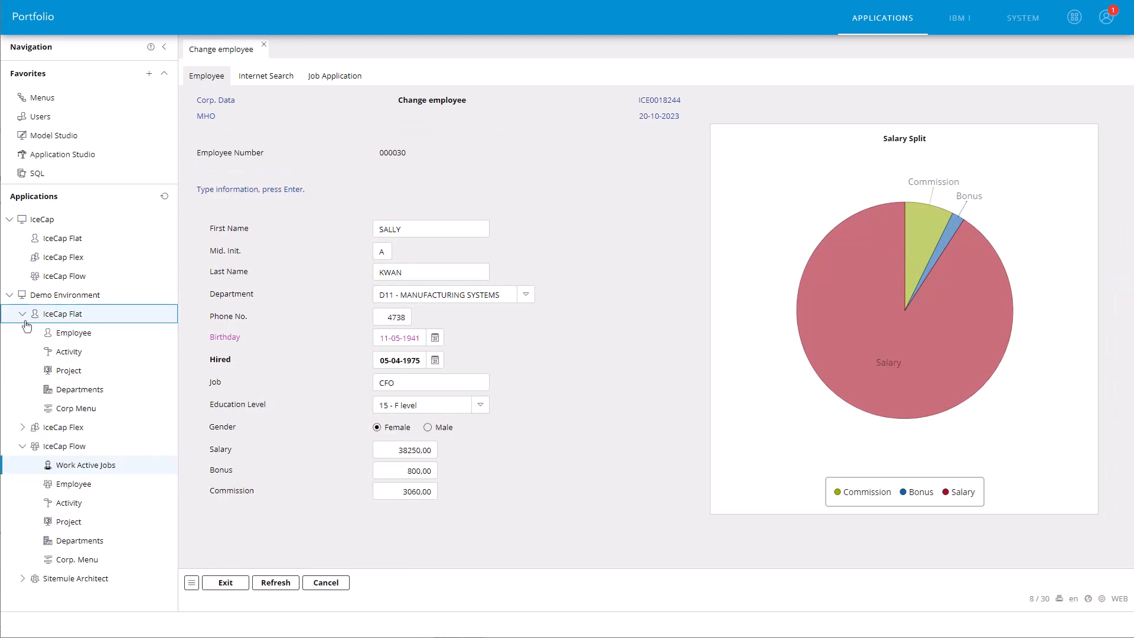
{"action": "left_click", "coordinate": [70, 335]}
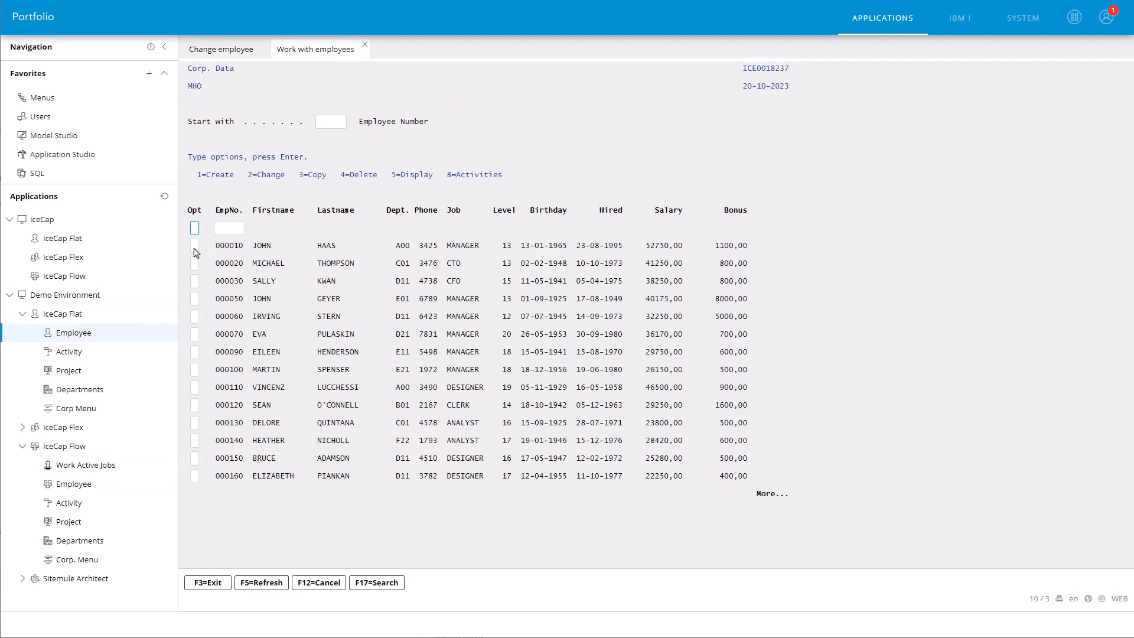
{"action": "left_click", "coordinate": [194, 247]}
{"action": "type", "text": "2"}
{"action": "key", "text": "Return"}
Step: Float the Flat Change employee page beside the Flow version and compare their Education Level fields
{"action": "left_click", "coordinate": [312, 56]}
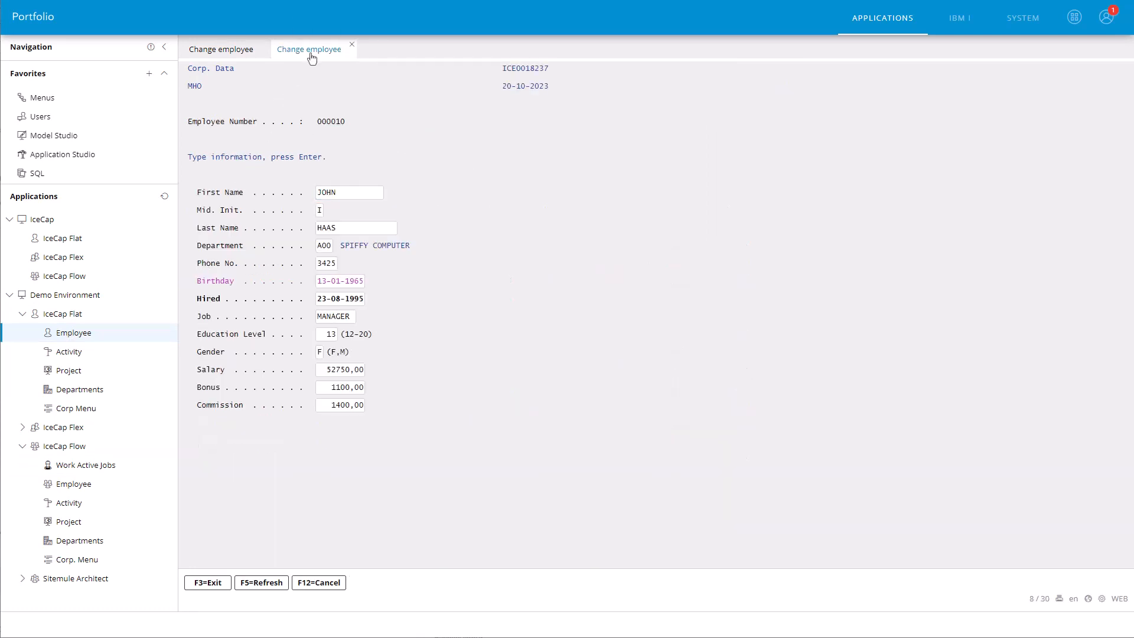
{"action": "double_click", "coordinate": [312, 58]}
{"action": "left_click_drag", "start_coordinate": [298, 76], "coordinate": [676, 77]}
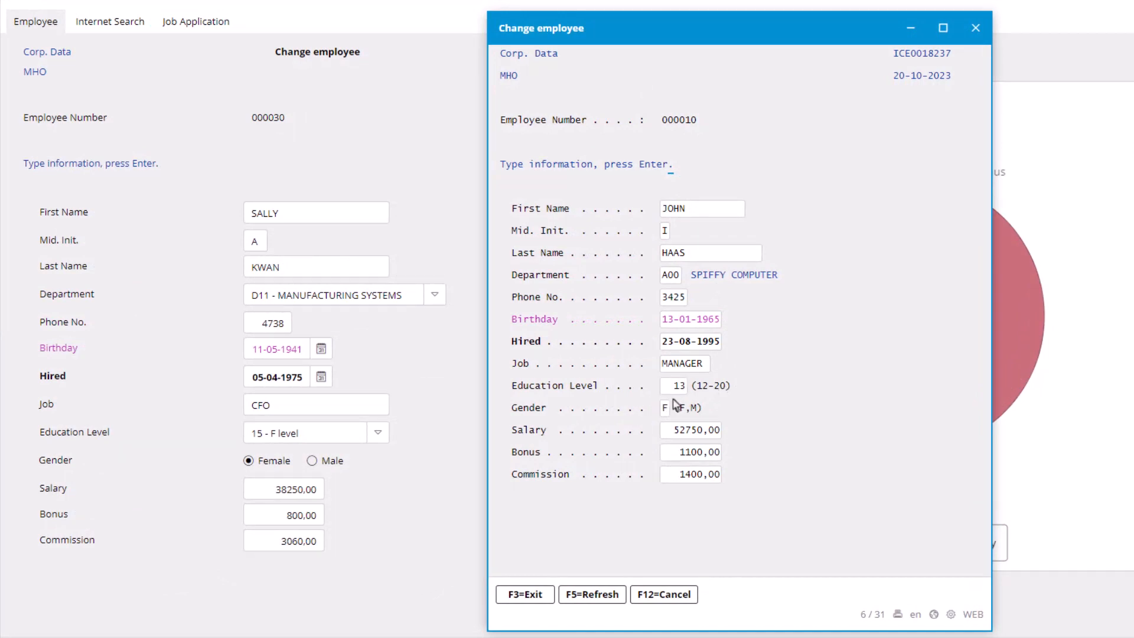
{"action": "left_click", "coordinate": [378, 434]}
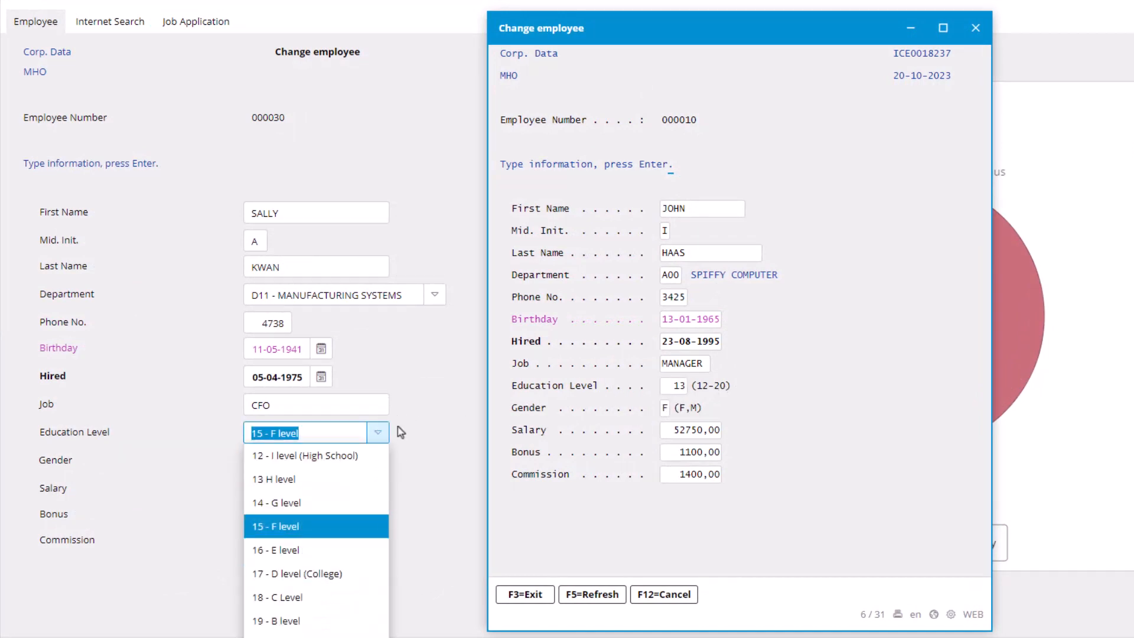
{"action": "left_click", "coordinate": [676, 385]}
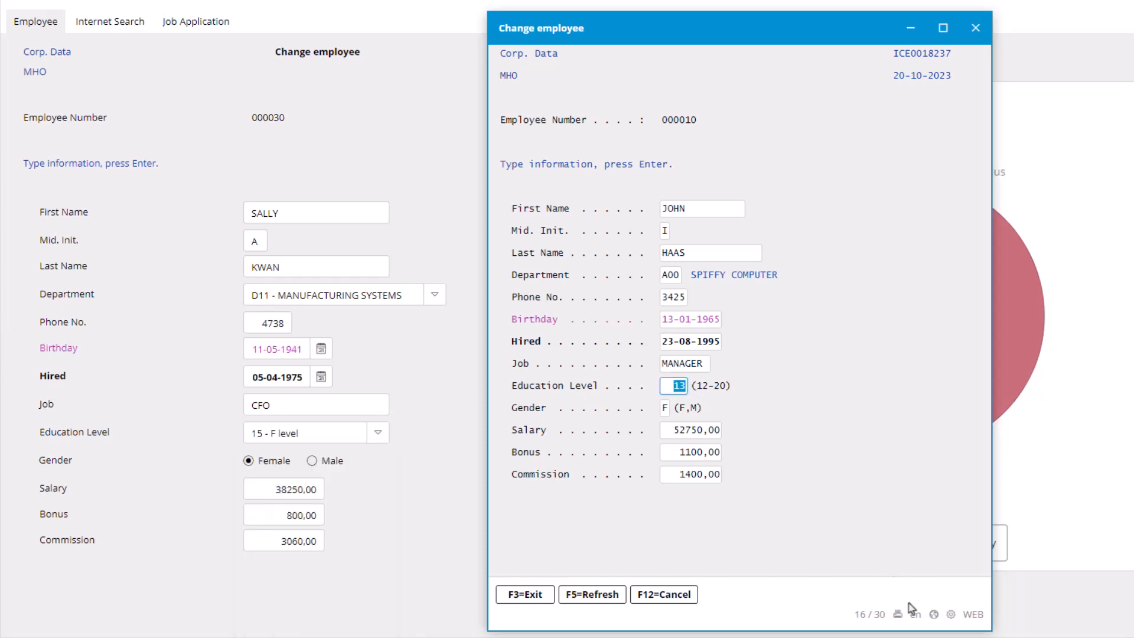
Step: Turn on label translation in the floating Change employee window and rename the English Education Level label to Salary Level
{"action": "left_click", "coordinate": [934, 615]}
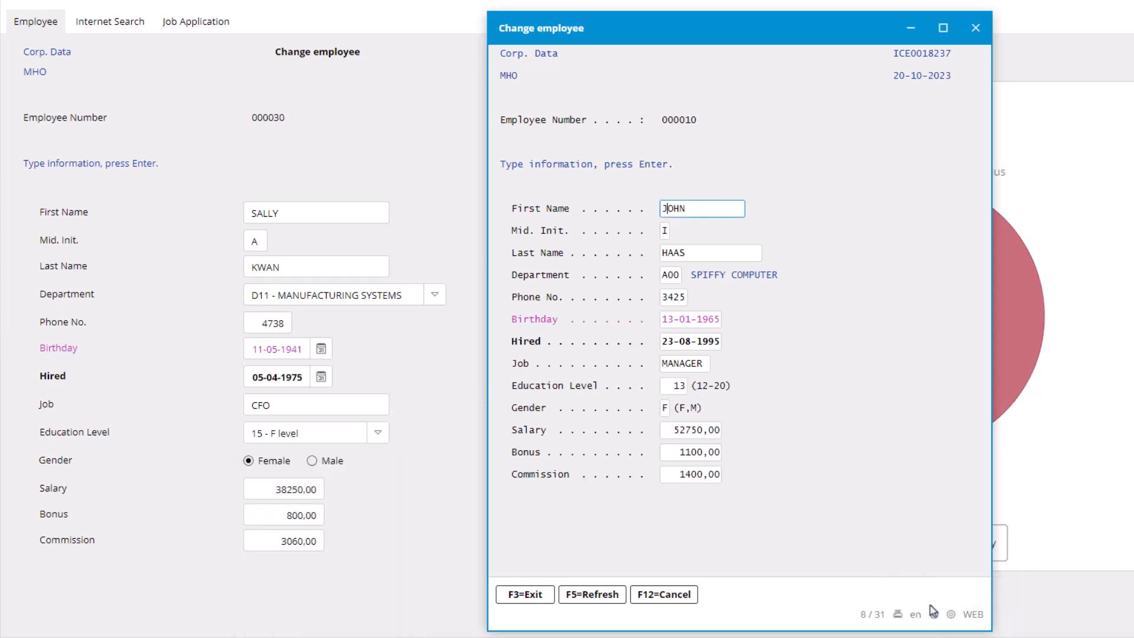
{"action": "left_click", "coordinate": [608, 387]}
{"action": "left_click_drag", "start_coordinate": [609, 387], "coordinate": [525, 385]}
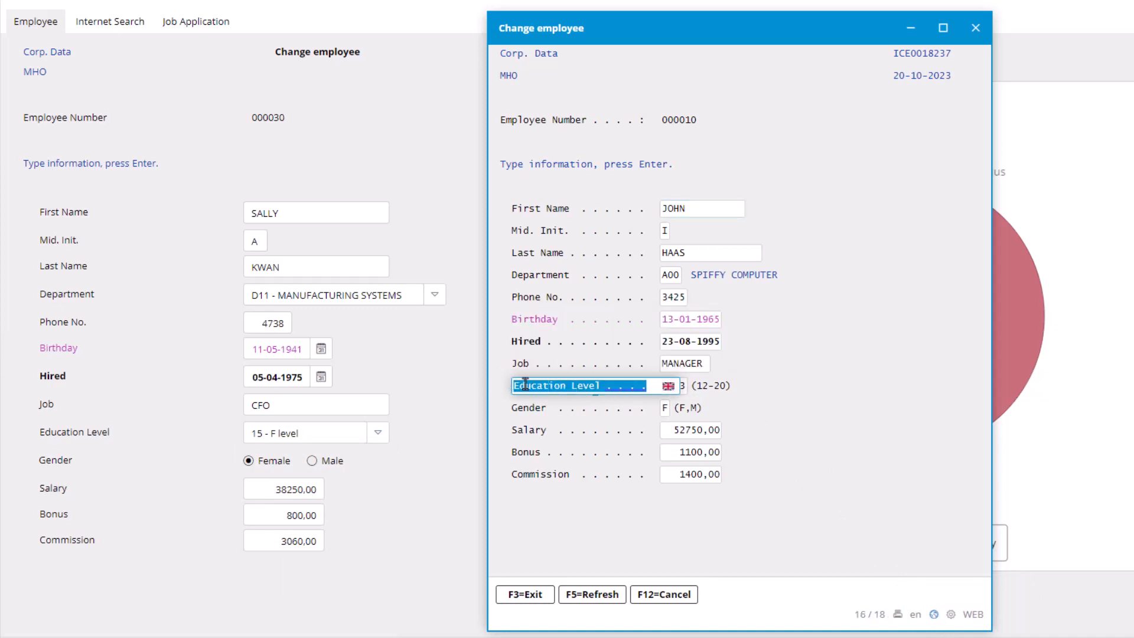
{"action": "type", "text": "Salary"}
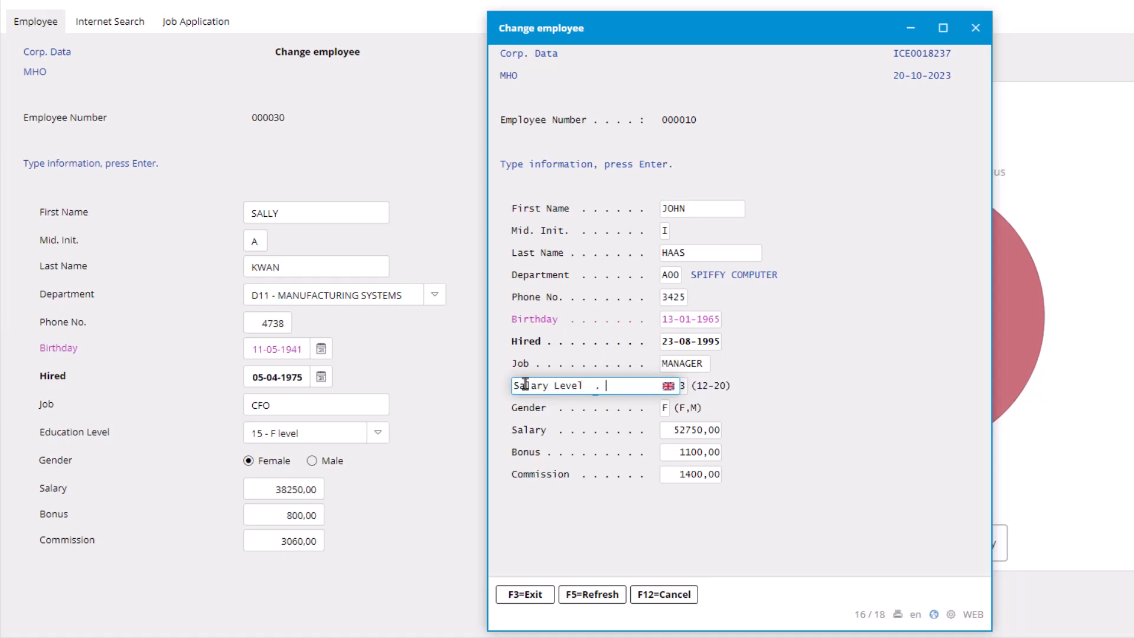
{"action": "key", "text": "Return"}
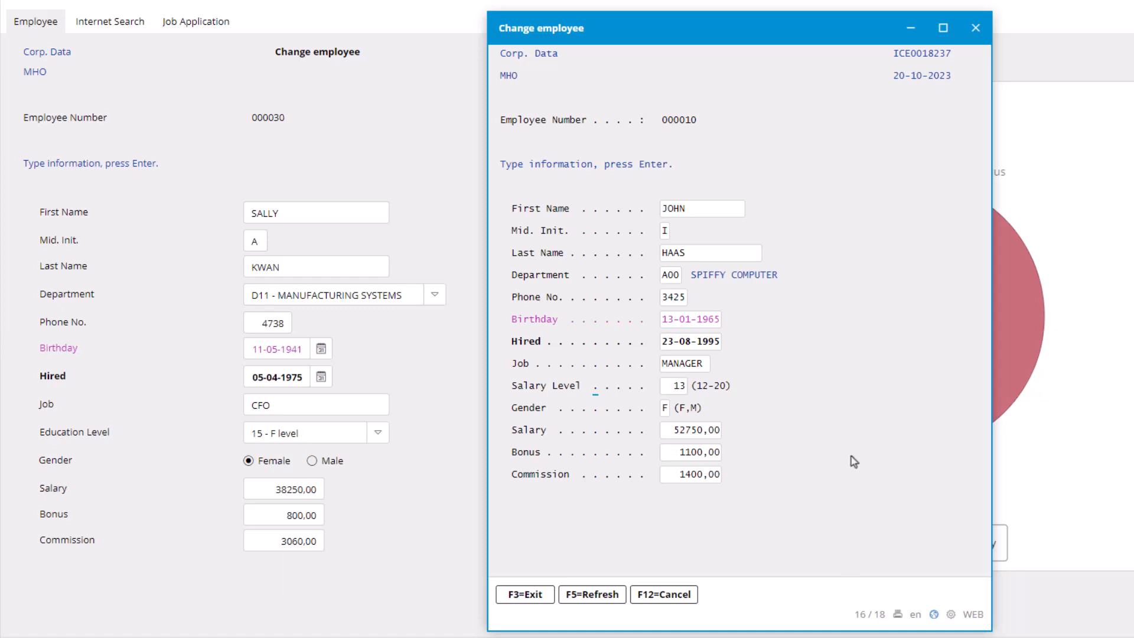
Step: Set the Danish translation of the Salary Level label to Lønniveau
{"action": "left_click", "coordinate": [612, 388]}
{"action": "left_click", "coordinate": [611, 393]}
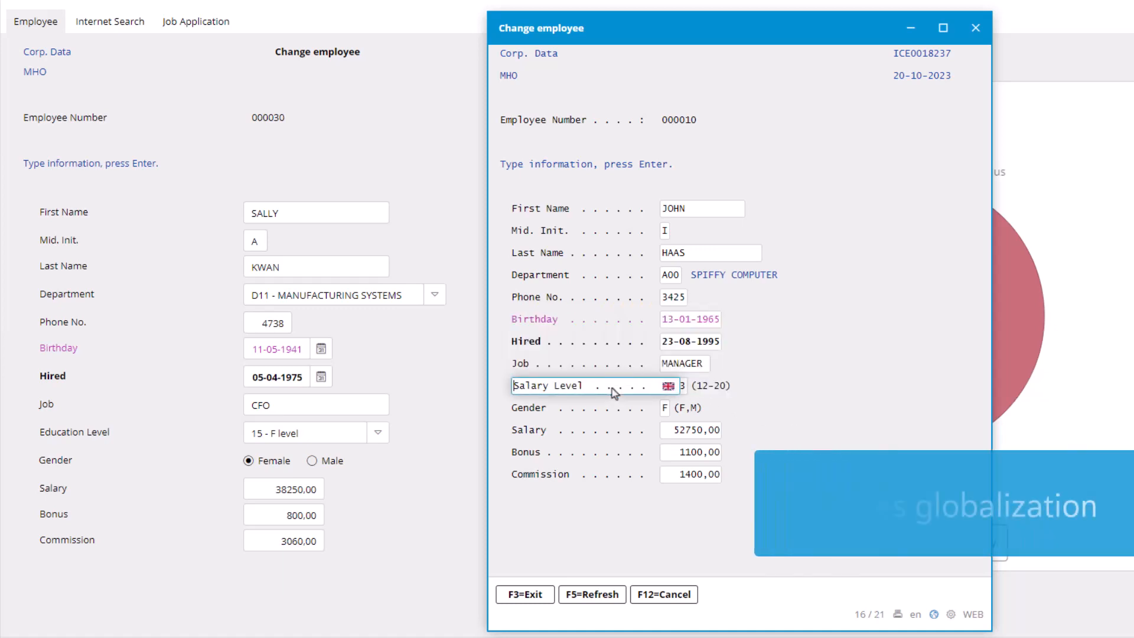
{"action": "left_click", "coordinate": [668, 386]}
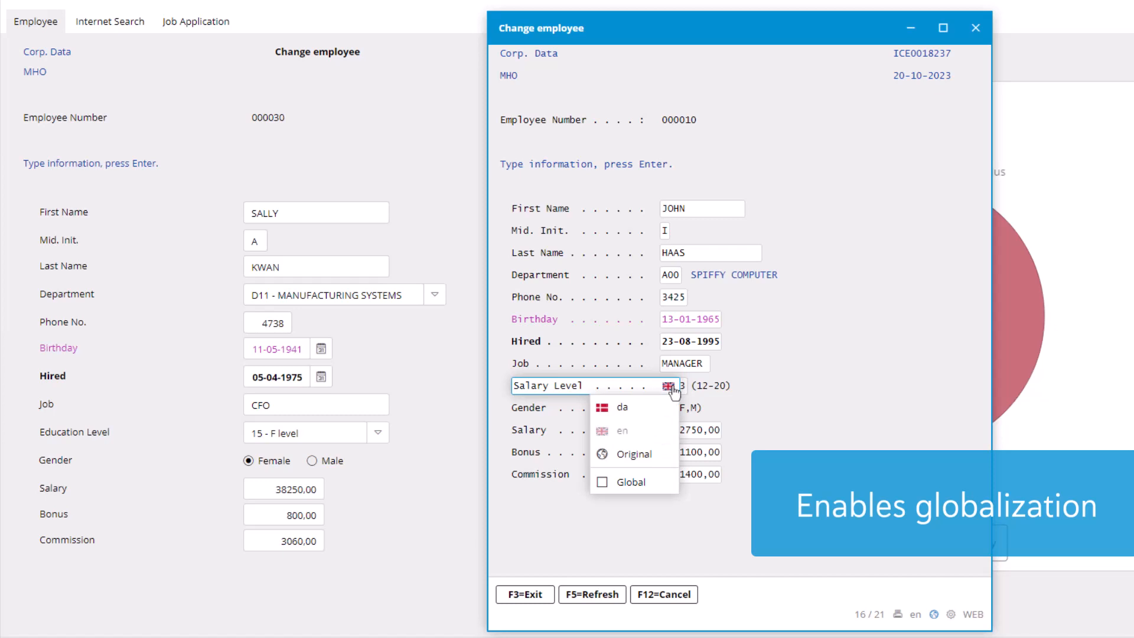
{"action": "left_click", "coordinate": [620, 407]}
{"action": "left_click_drag", "start_coordinate": [648, 386], "coordinate": [489, 377]}
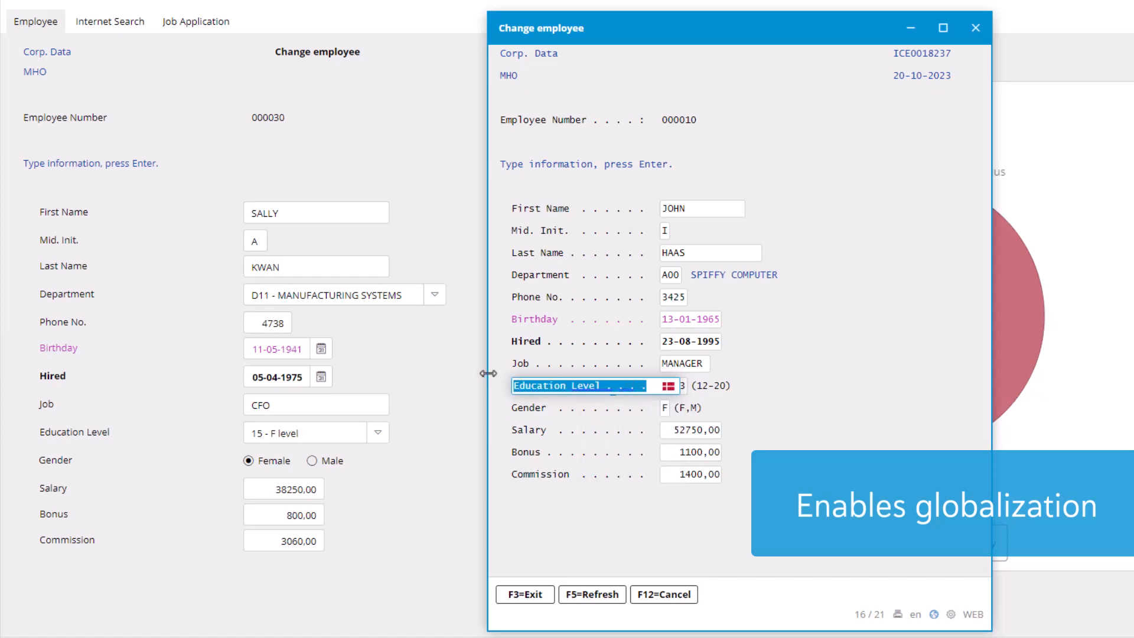
{"action": "type", "text": "Lønniveau . . ."}
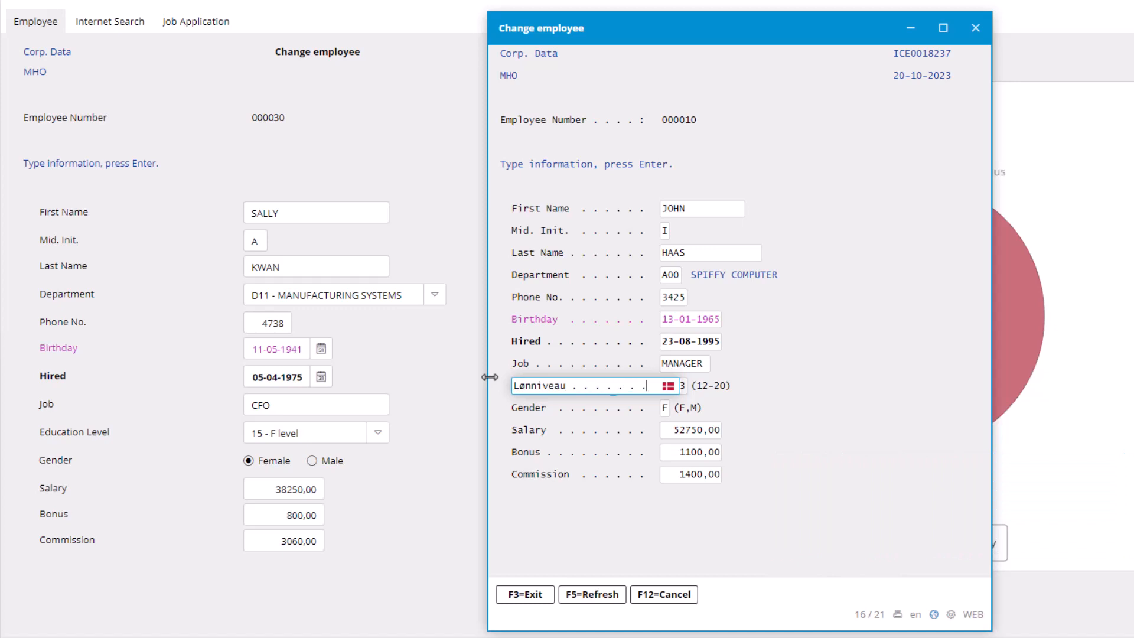
{"action": "key", "text": "Return"}
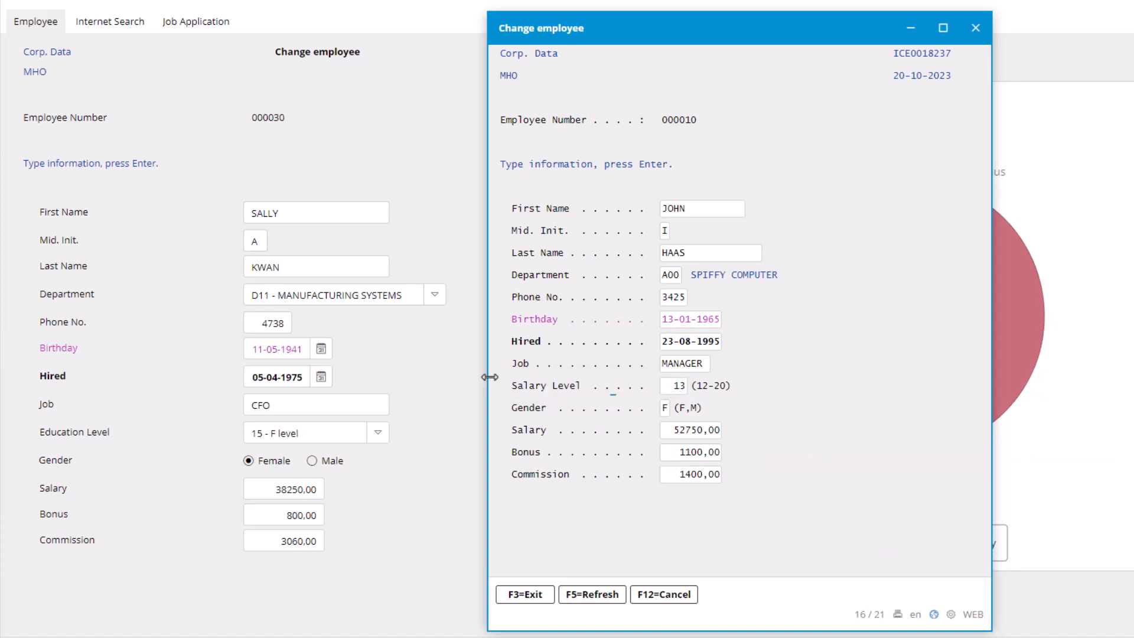
Step: Switch the floating window's language to Danish to check the translated label and switch it back to English
{"action": "left_click", "coordinate": [913, 616]}
{"action": "left_click", "coordinate": [909, 578]}
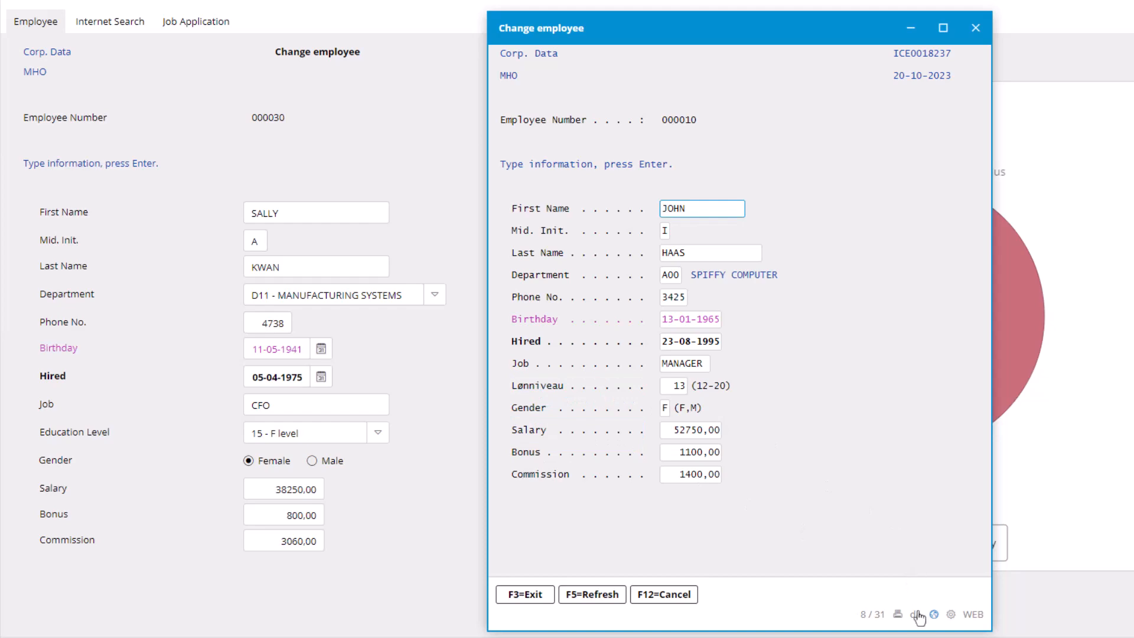
{"action": "left_click", "coordinate": [919, 616]}
{"action": "left_click", "coordinate": [906, 603]}
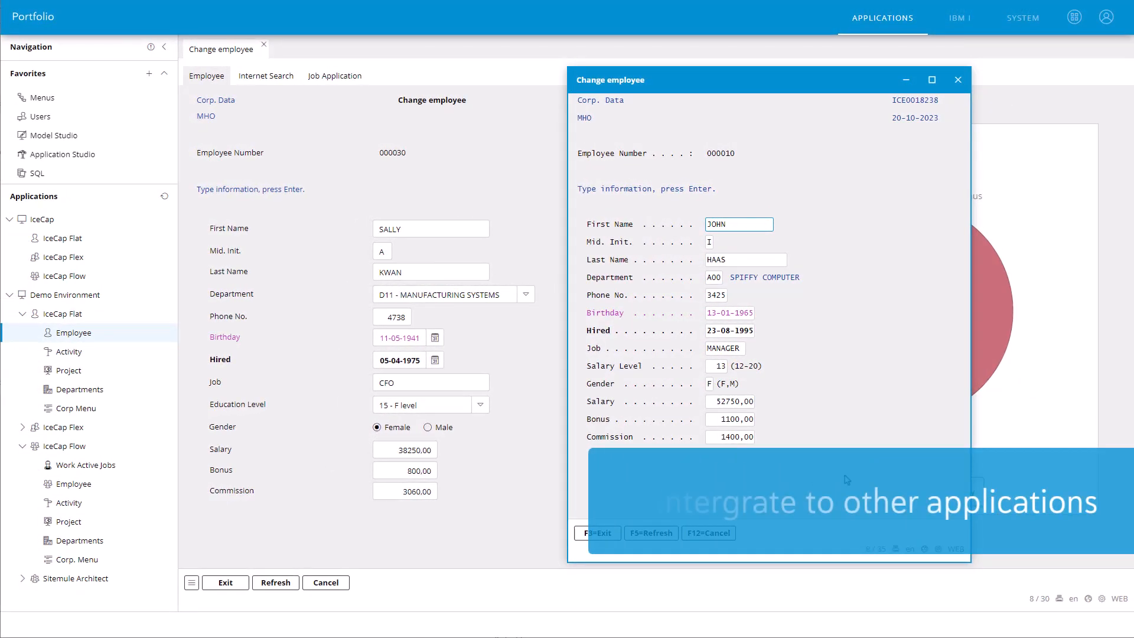
Step: Close the floating Change employee window, and pull the Salary slice out of the Salary Split chart and back in
{"action": "left_click", "coordinate": [961, 85]}
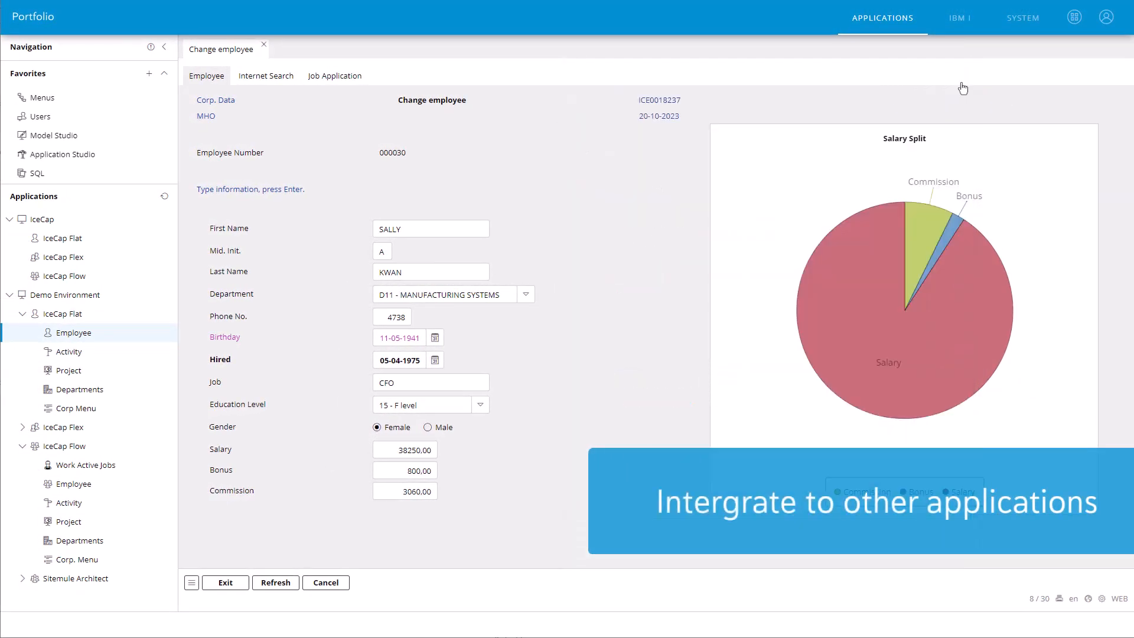
{"action": "left_click", "coordinate": [951, 251]}
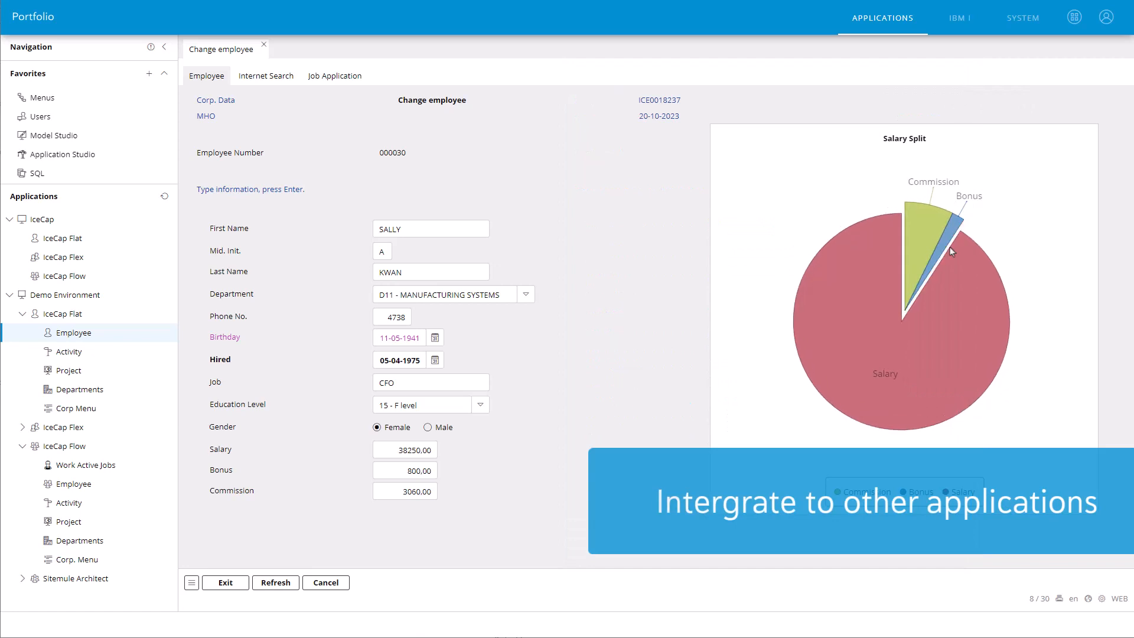
{"action": "left_click", "coordinate": [959, 325]}
Step: View the Internet Search page for the CFO, return to the employee details and close the Change employee page
{"action": "left_click", "coordinate": [273, 82]}
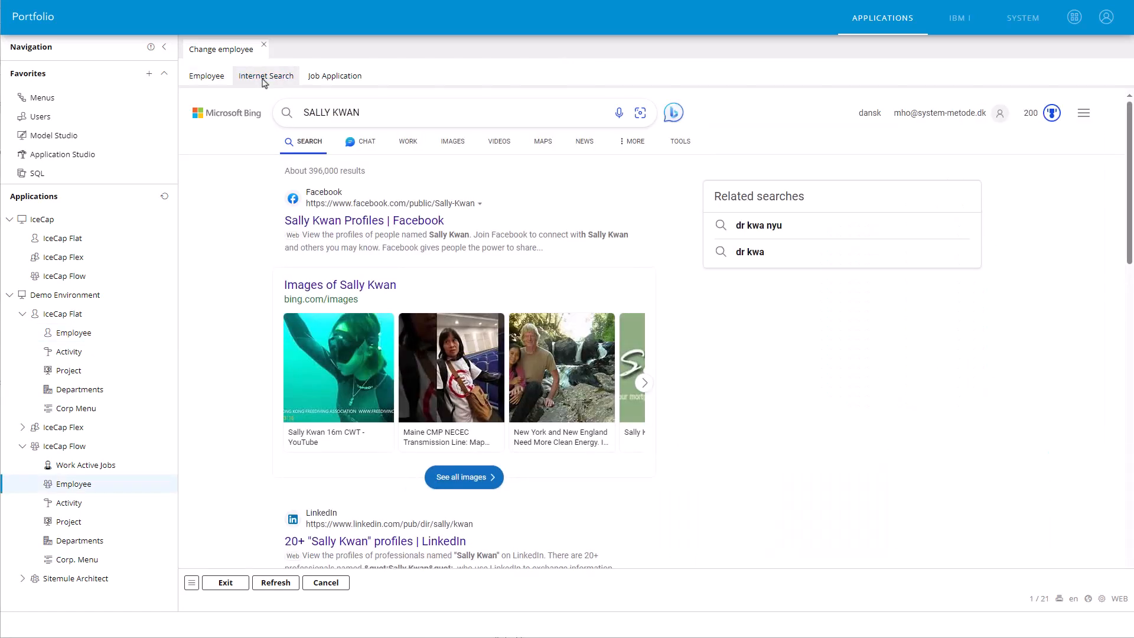
{"action": "left_click", "coordinate": [216, 82]}
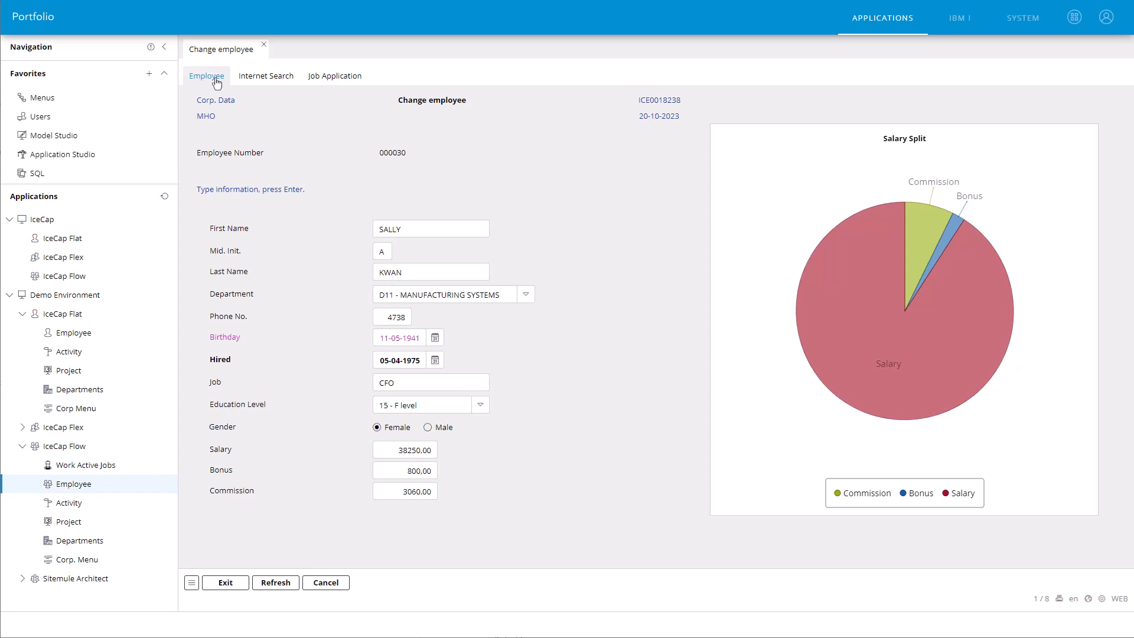
{"action": "left_click", "coordinate": [264, 46]}
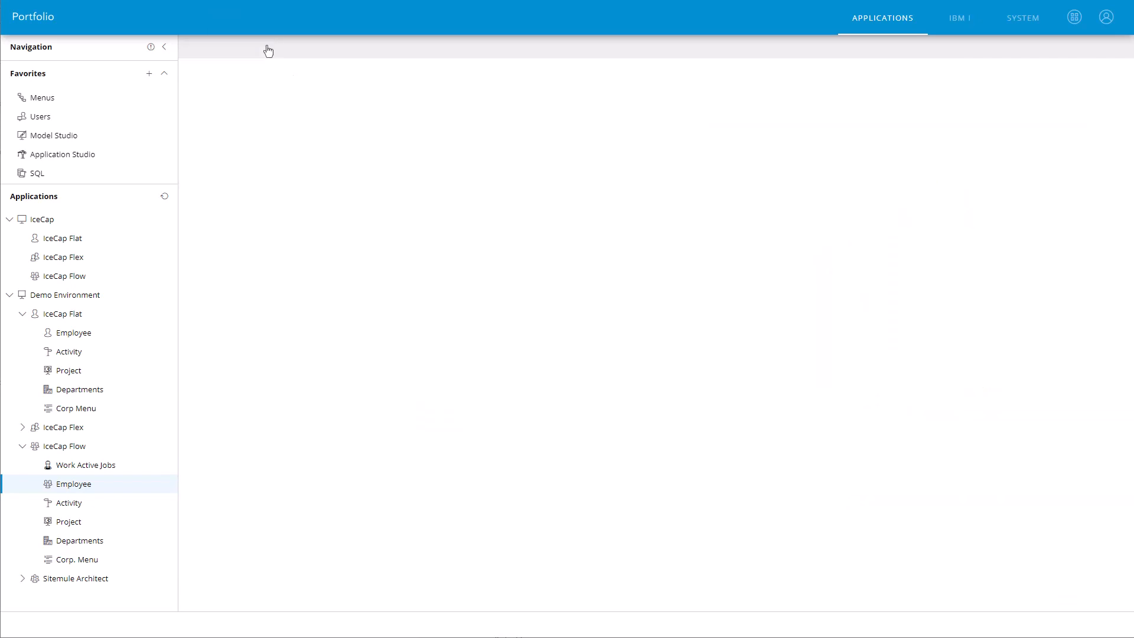
Step: Collapse the IceCap Flat and IceCap Flow groups and open the employee list under Sitemule Architect
{"action": "left_click", "coordinate": [21, 316]}
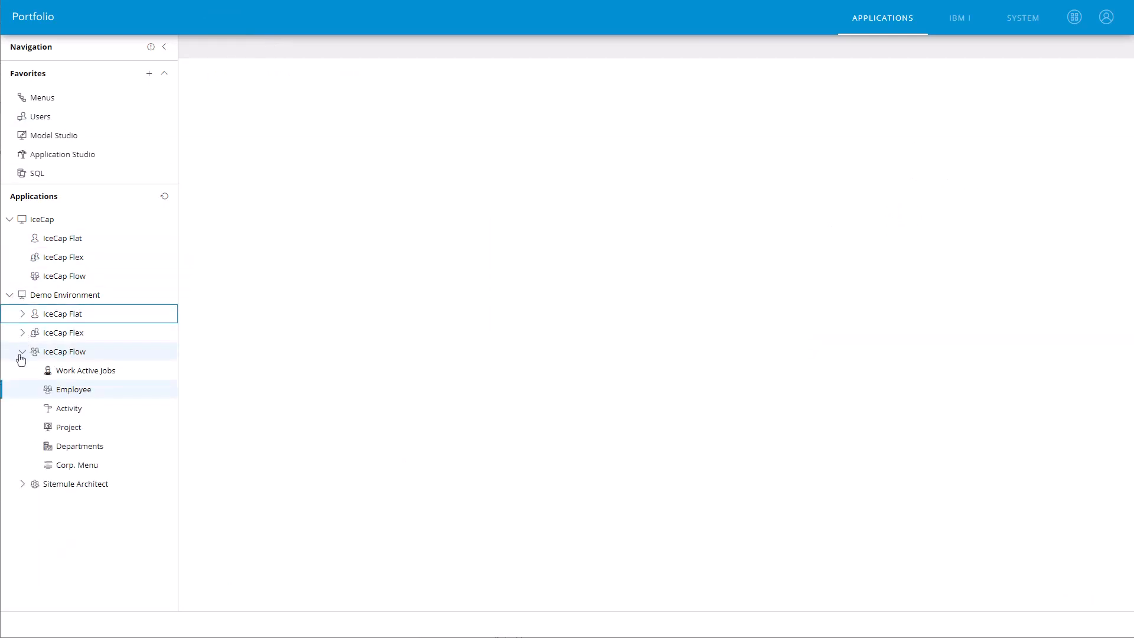
{"action": "left_click", "coordinate": [20, 354]}
{"action": "left_click", "coordinate": [21, 371]}
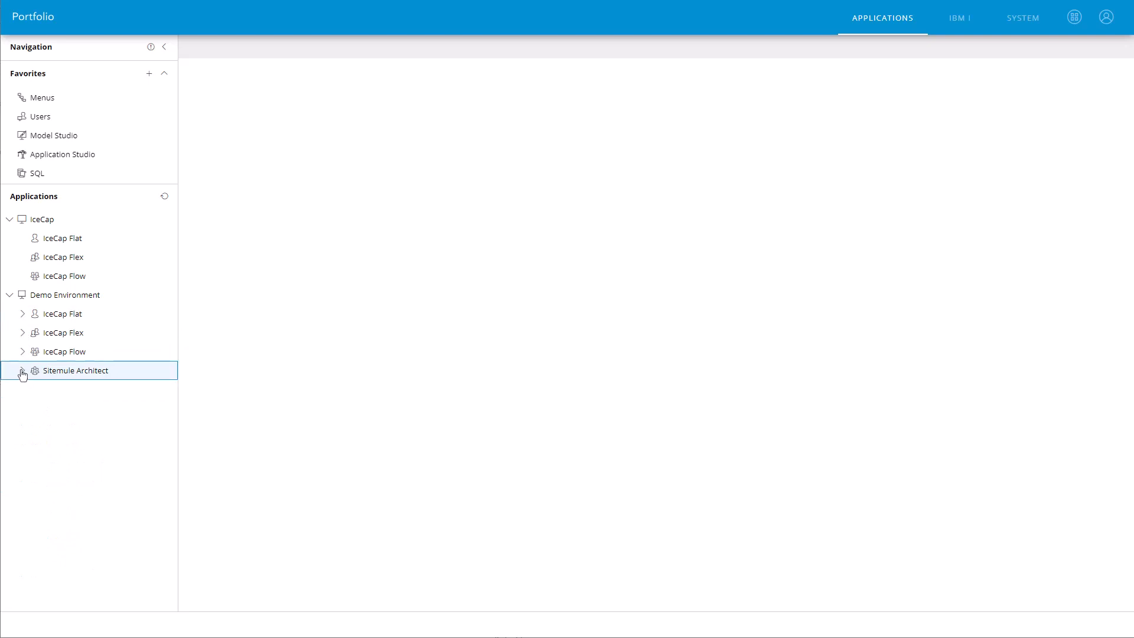
{"action": "left_click", "coordinate": [69, 394]}
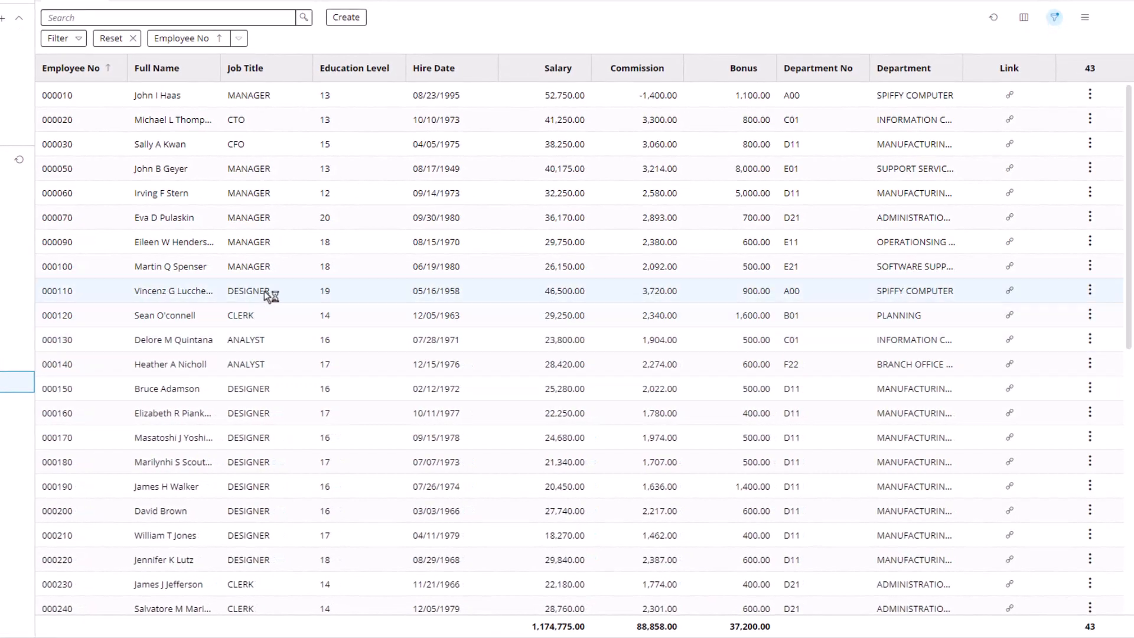
Step: Browse the employee list, open the CFO's Change employee program through the row's Icecap options, and close its window
{"action": "scroll", "coordinate": [271, 295], "scroll_direction": "down", "scroll_amount": 5}
{"action": "scroll", "coordinate": [270, 295], "scroll_direction": "up", "scroll_amount": 4}
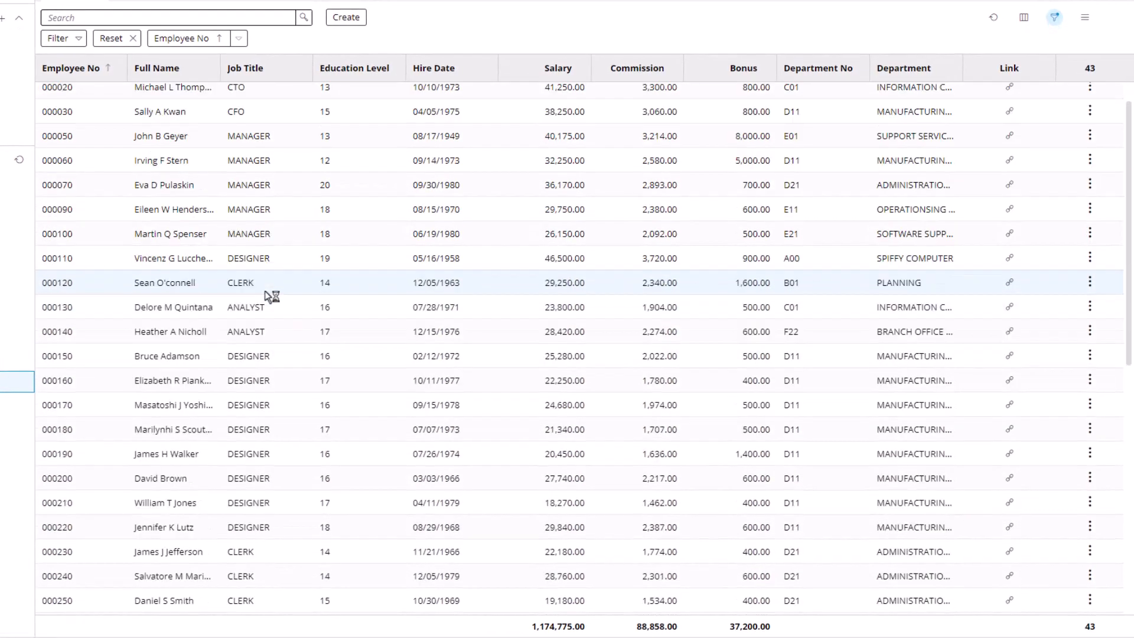
{"action": "scroll", "coordinate": [271, 296], "scroll_direction": "up", "scroll_amount": 1}
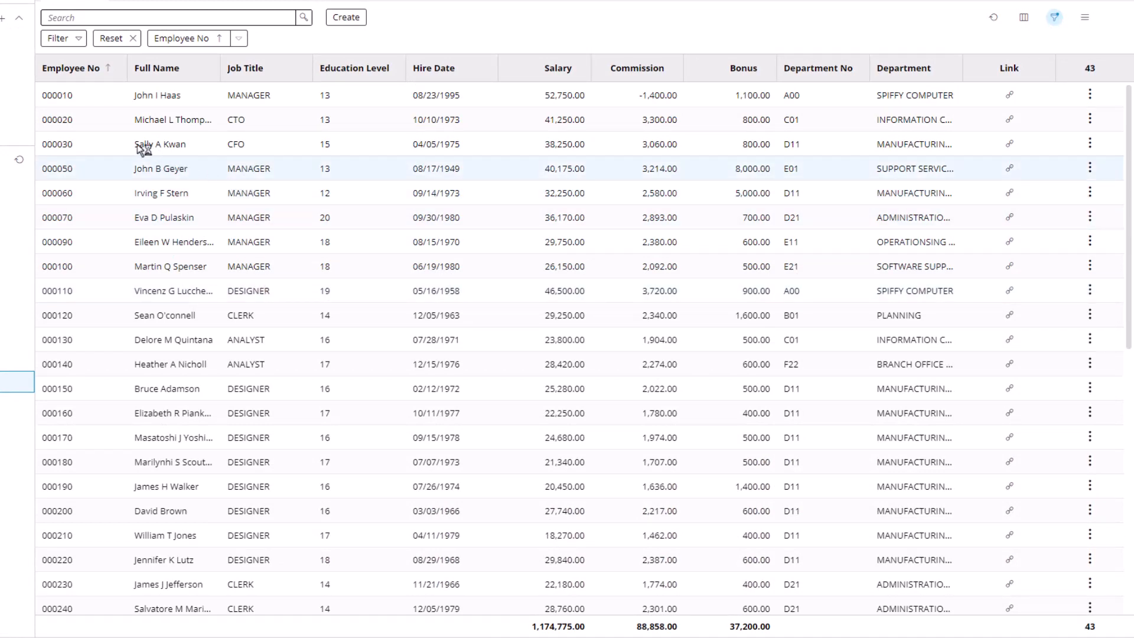
{"action": "left_click", "coordinate": [90, 150]}
{"action": "right_click", "coordinate": [91, 155]}
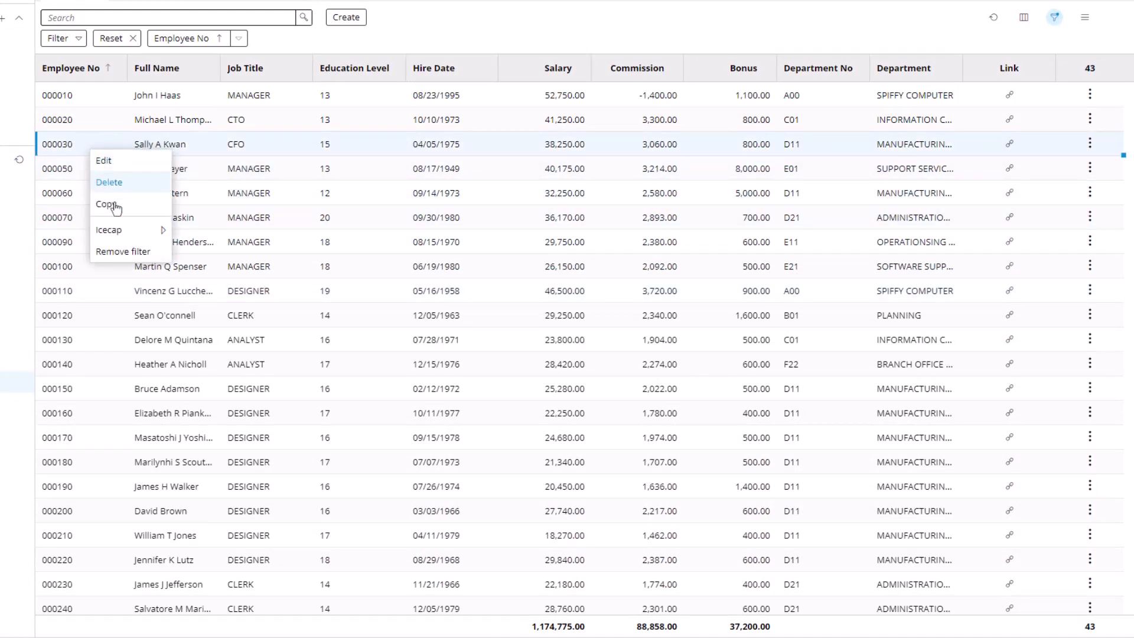
{"action": "mouse_move", "coordinate": [129, 241]}
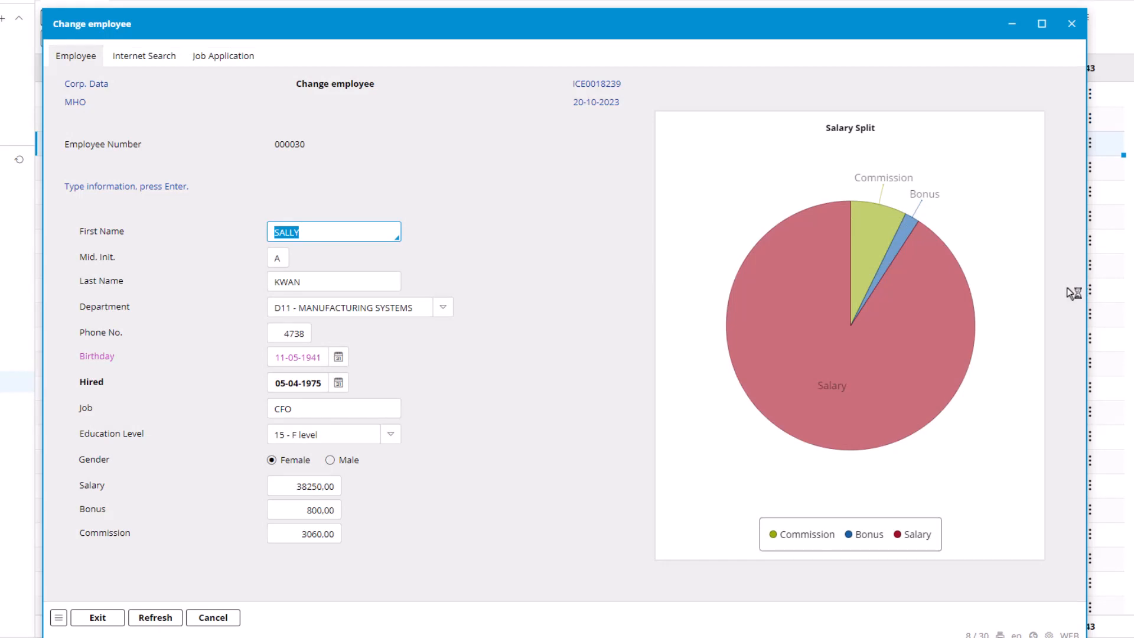
{"action": "left_click", "coordinate": [1073, 25]}
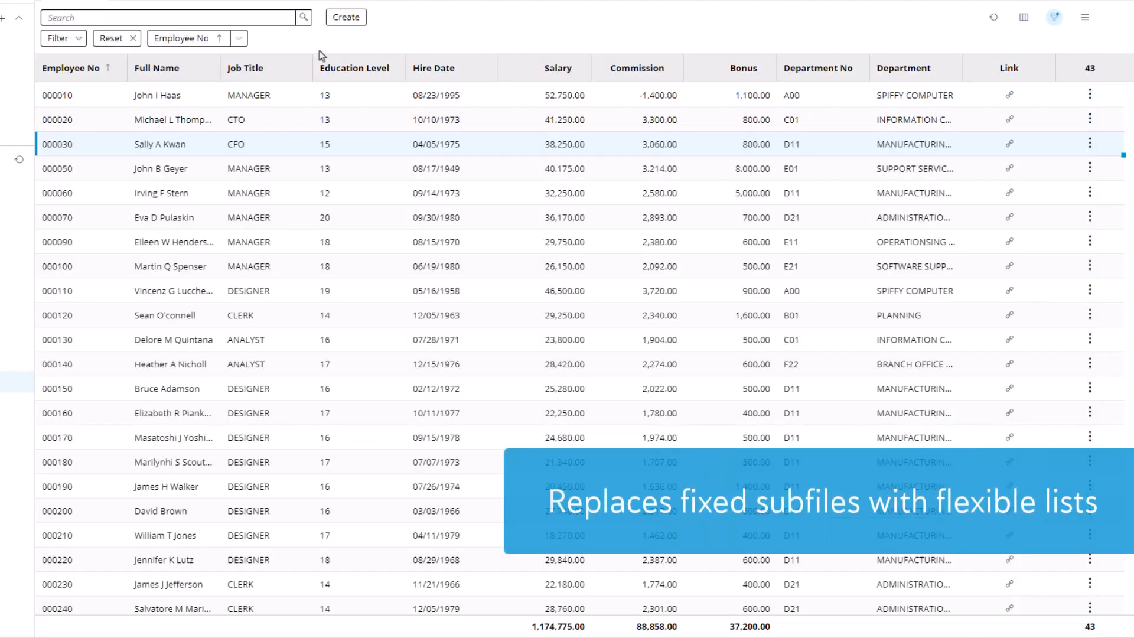
Step: Move the Job Title column after Education Level and sort the list by Full Name ahead of Employee No
{"action": "left_click_drag", "start_coordinate": [287, 66], "coordinate": [390, 72]}
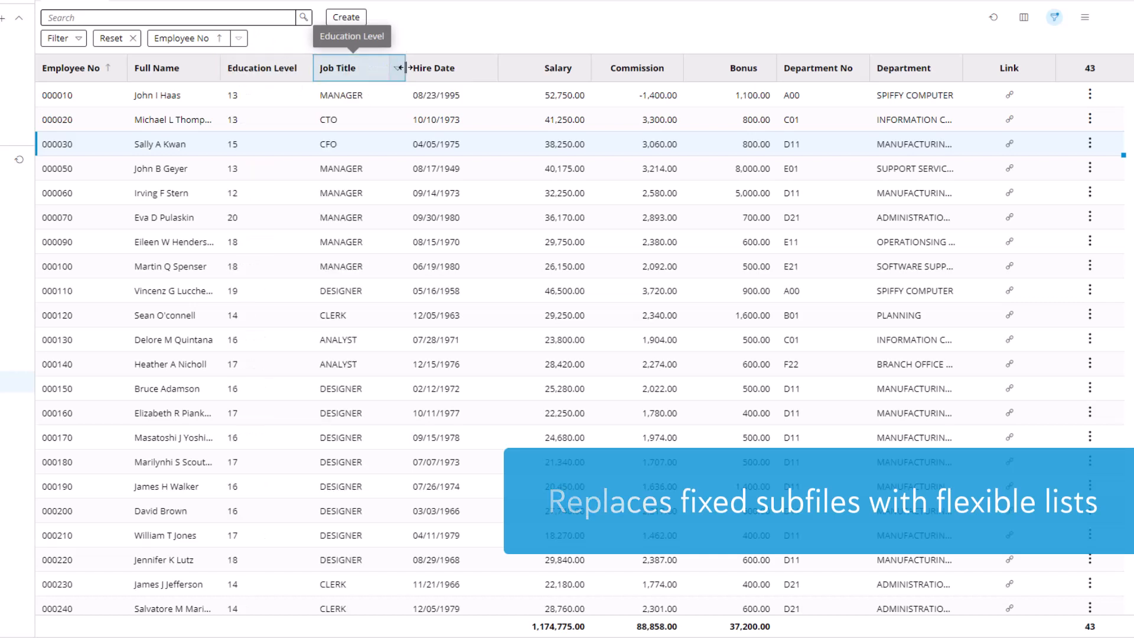
{"action": "left_click", "coordinate": [175, 76]}
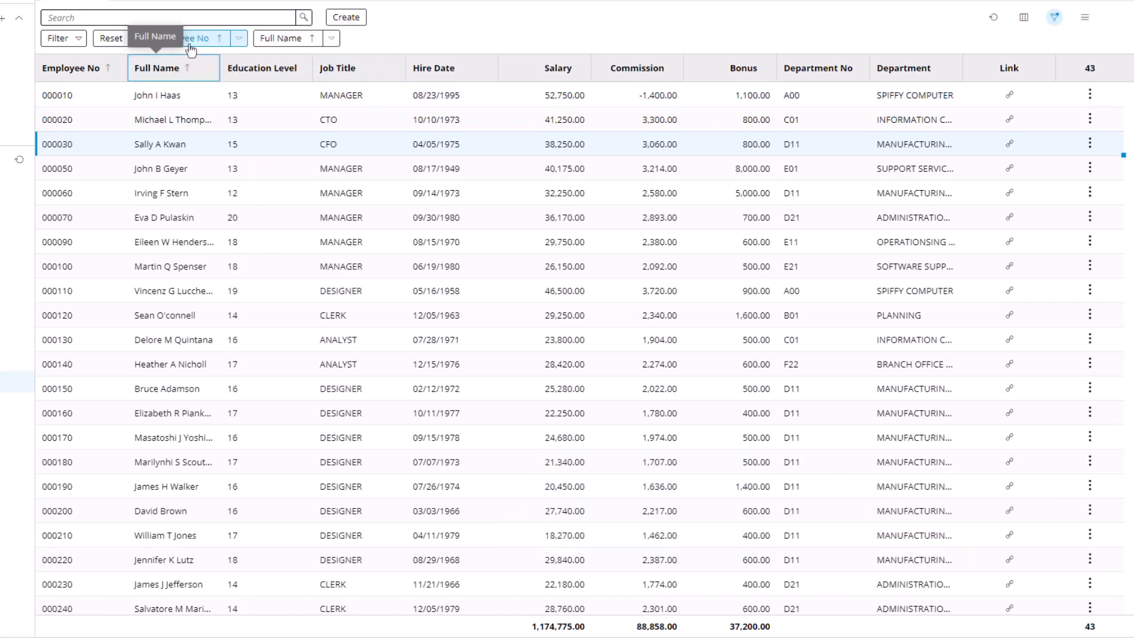
{"action": "left_click_drag", "start_coordinate": [190, 42], "coordinate": [300, 51]}
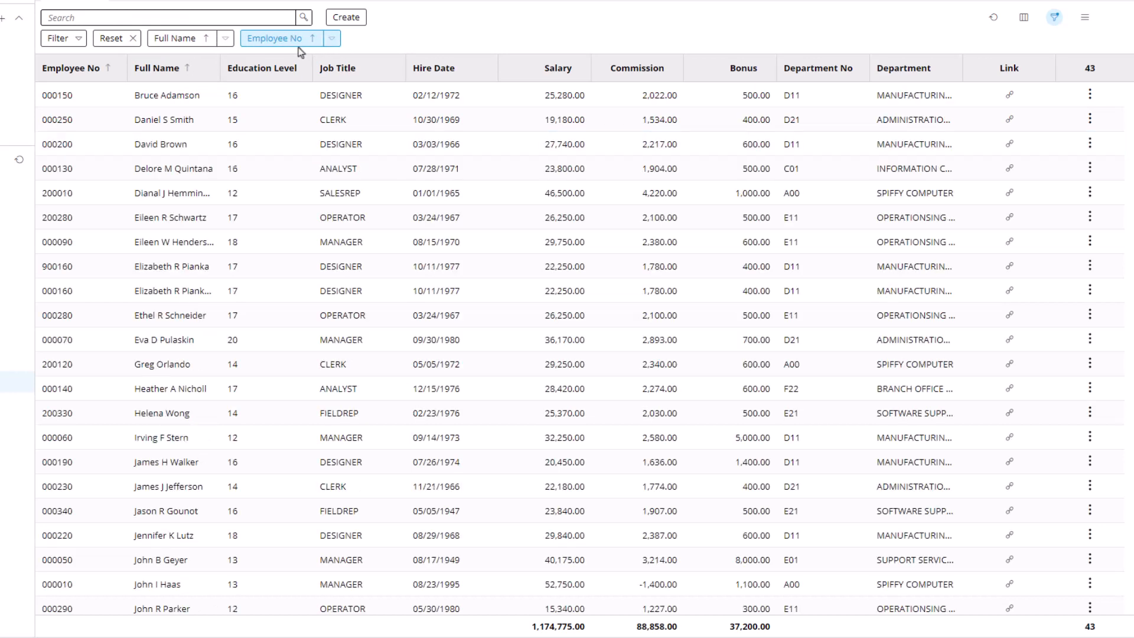
Step: Group the employee list by Job Title and open a chart of the grouped data
{"action": "left_click", "coordinate": [396, 68]}
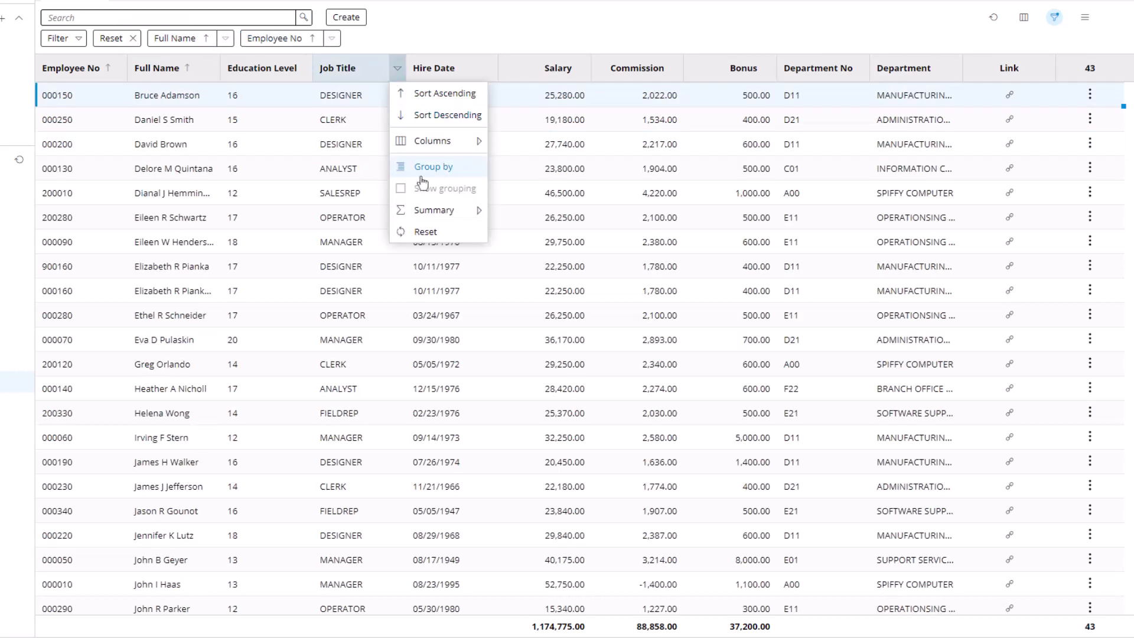
{"action": "left_click", "coordinate": [421, 175]}
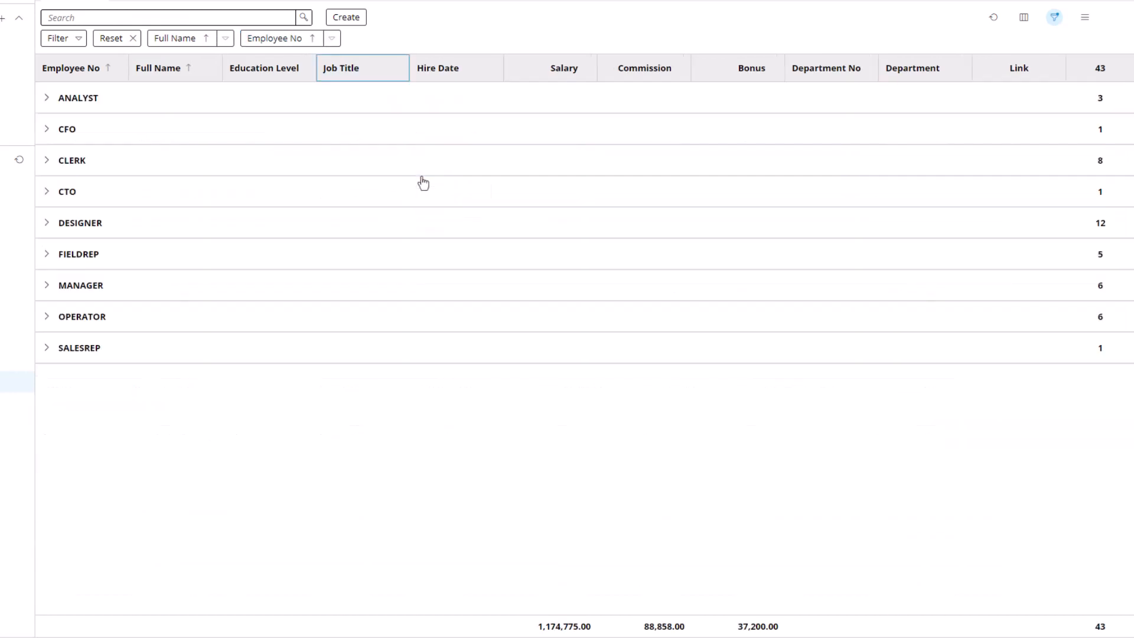
{"action": "left_click", "coordinate": [1085, 19]}
{"action": "left_click", "coordinate": [1070, 148]}
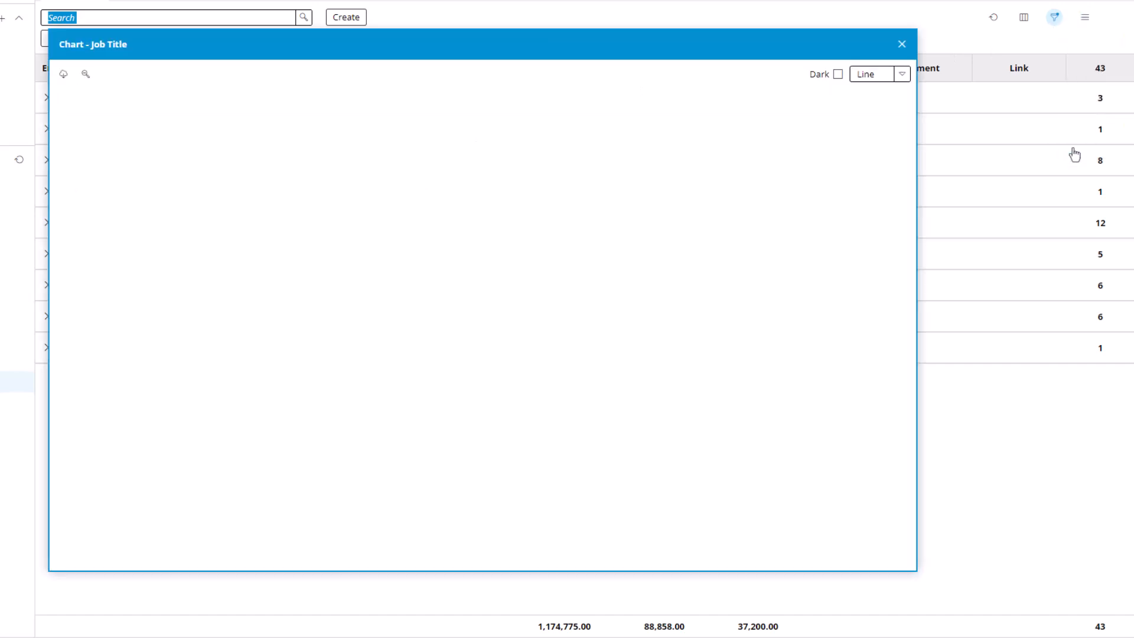